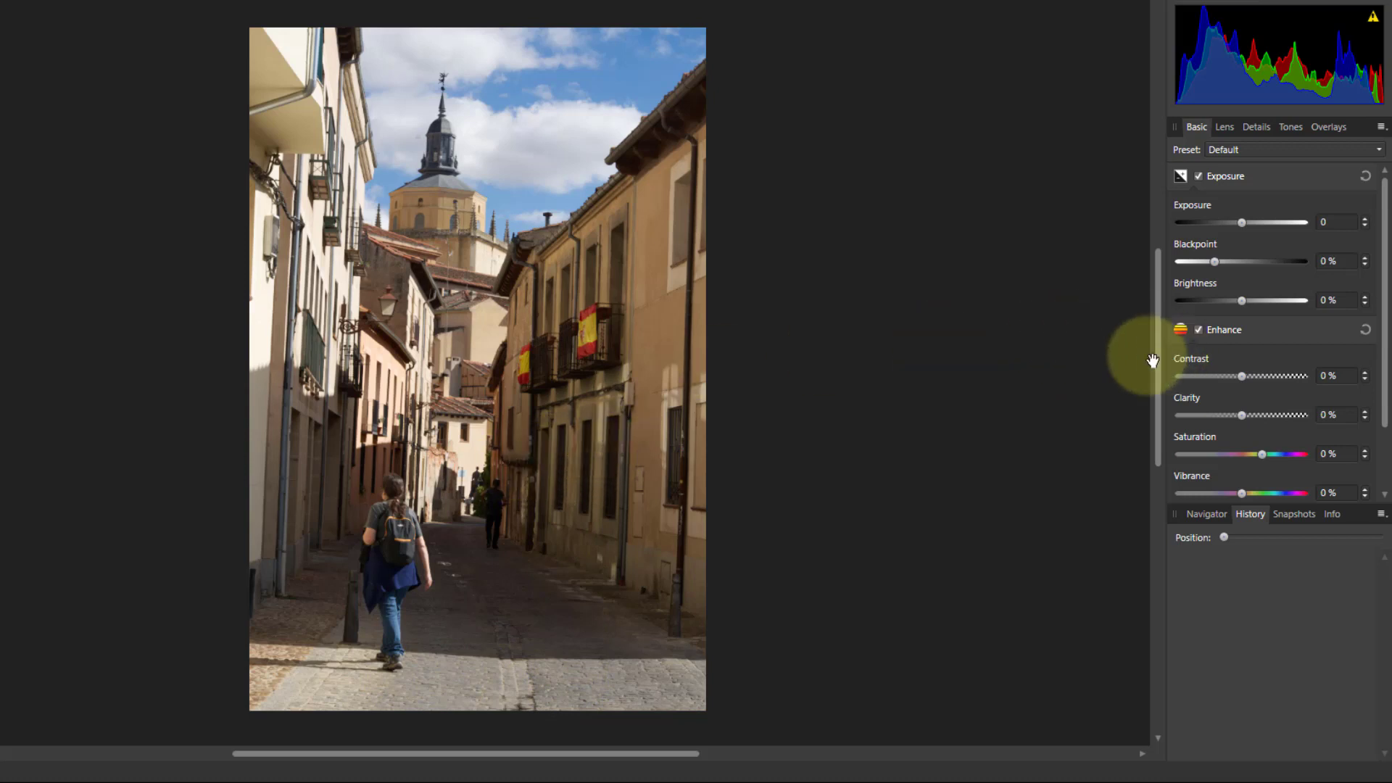
Enable the Shadows & Highlights adjustment for the raw street photo and set Highlights to -100%
{"action": "scroll", "coordinate": [1298, 362], "scroll_direction": "down", "scroll_amount": 1}
{"action": "scroll", "coordinate": [1327, 374], "scroll_direction": "down", "scroll_amount": 3}
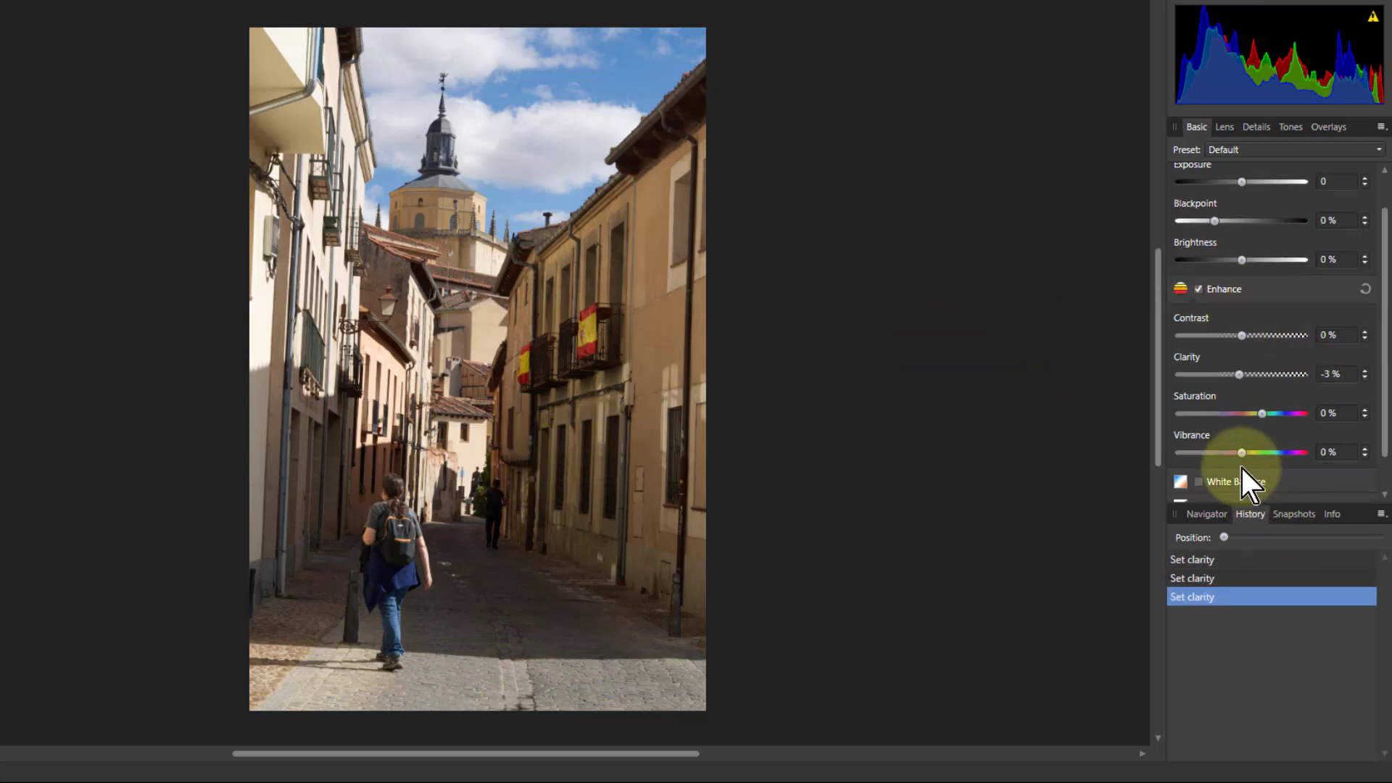
{"action": "scroll", "coordinate": [1240, 464], "scroll_direction": "down", "scroll_amount": 1}
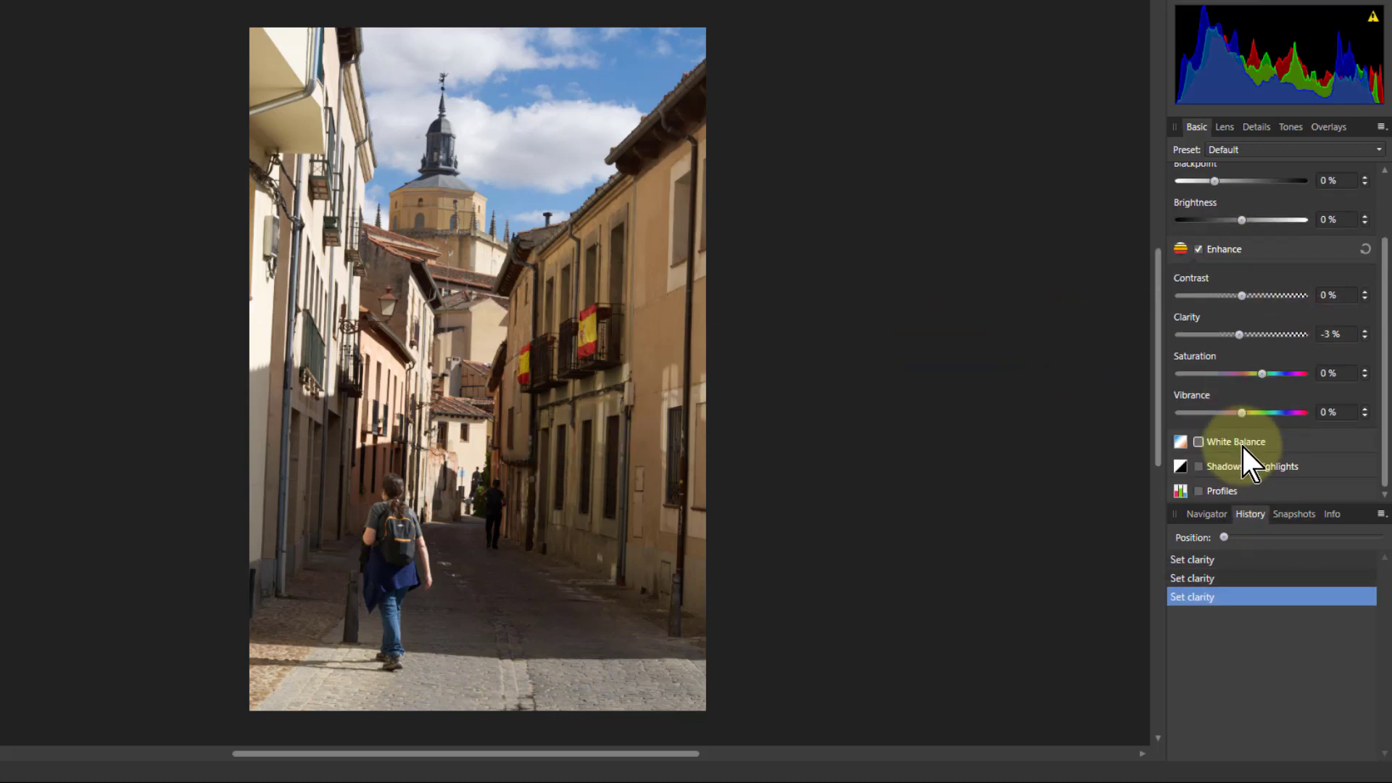
{"action": "left_click", "coordinate": [1198, 466]}
{"action": "scroll", "coordinate": [1276, 436], "scroll_direction": "down", "scroll_amount": 2}
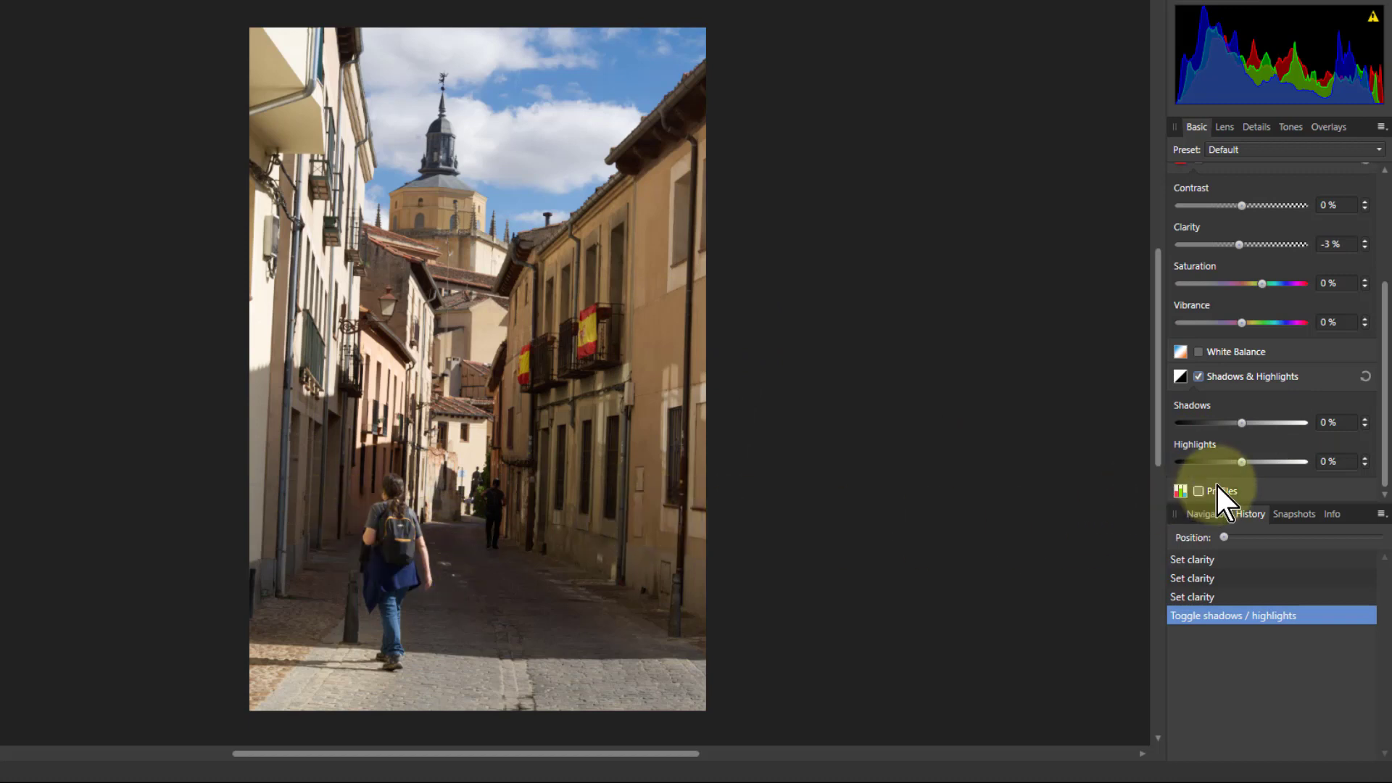
{"action": "left_click_drag", "start_coordinate": [1246, 464], "coordinate": [1138, 462]}
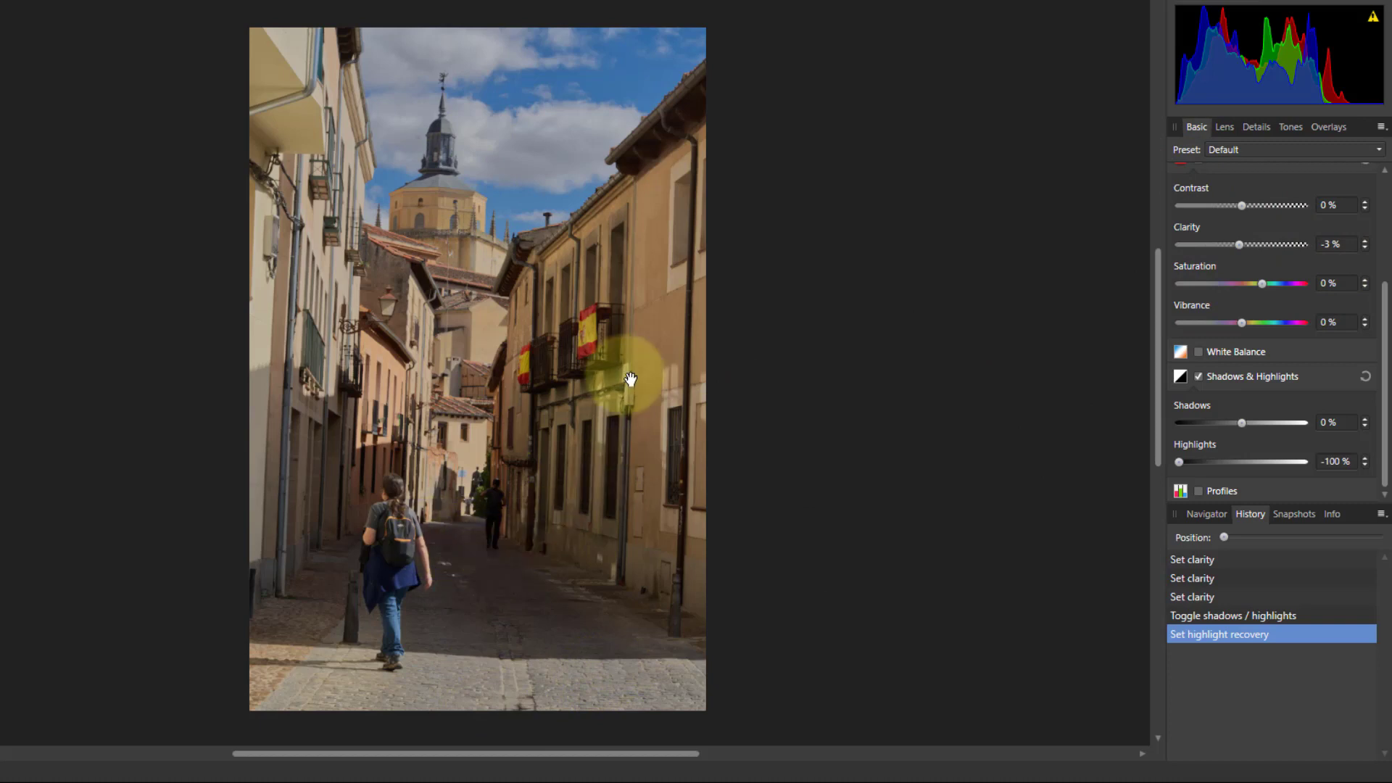
Raise the photo's Exposure to about 2.007 and set its Blackpoint to 10%
{"action": "scroll", "coordinate": [1354, 204], "scroll_direction": "up", "scroll_amount": 4}
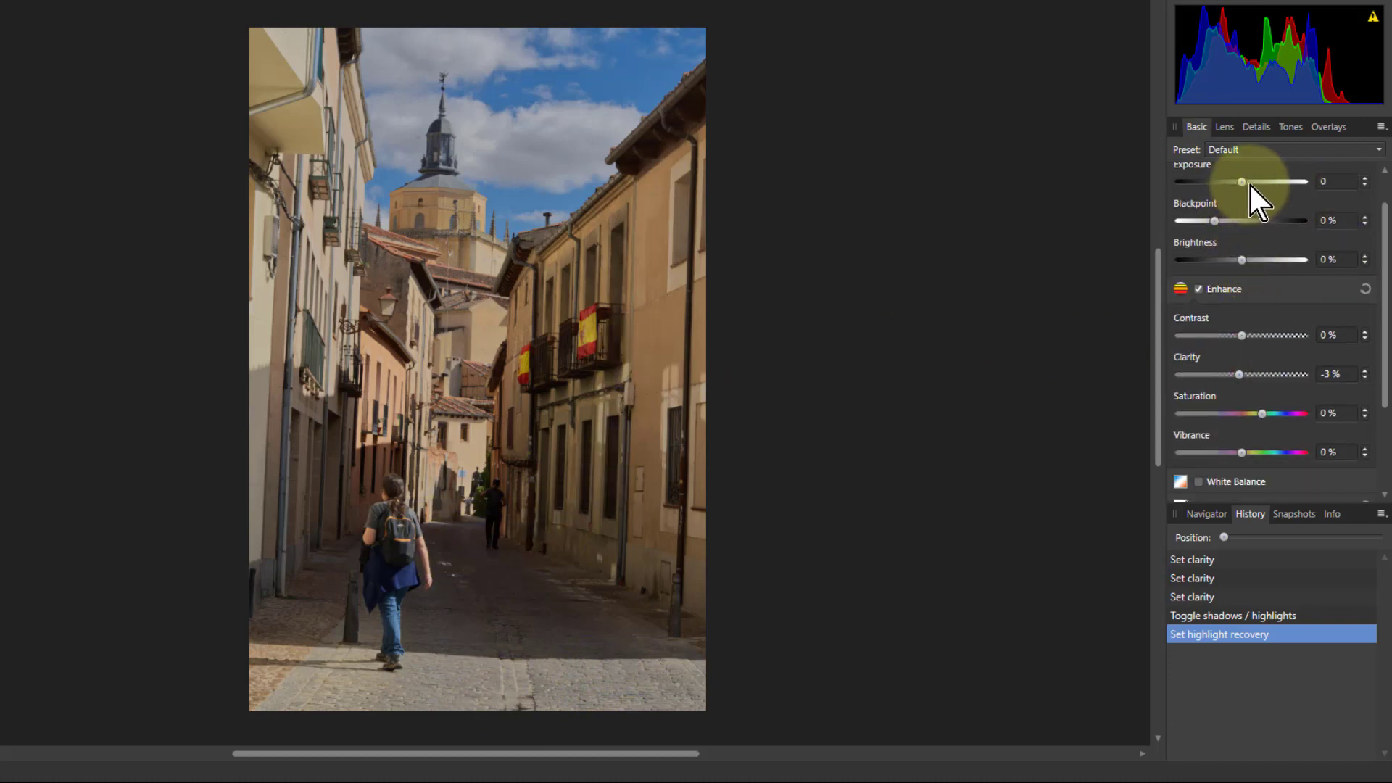
{"action": "scroll", "coordinate": [1249, 188], "scroll_direction": "up", "scroll_amount": 1}
{"action": "left_click_drag", "start_coordinate": [1244, 227], "coordinate": [1258, 227]}
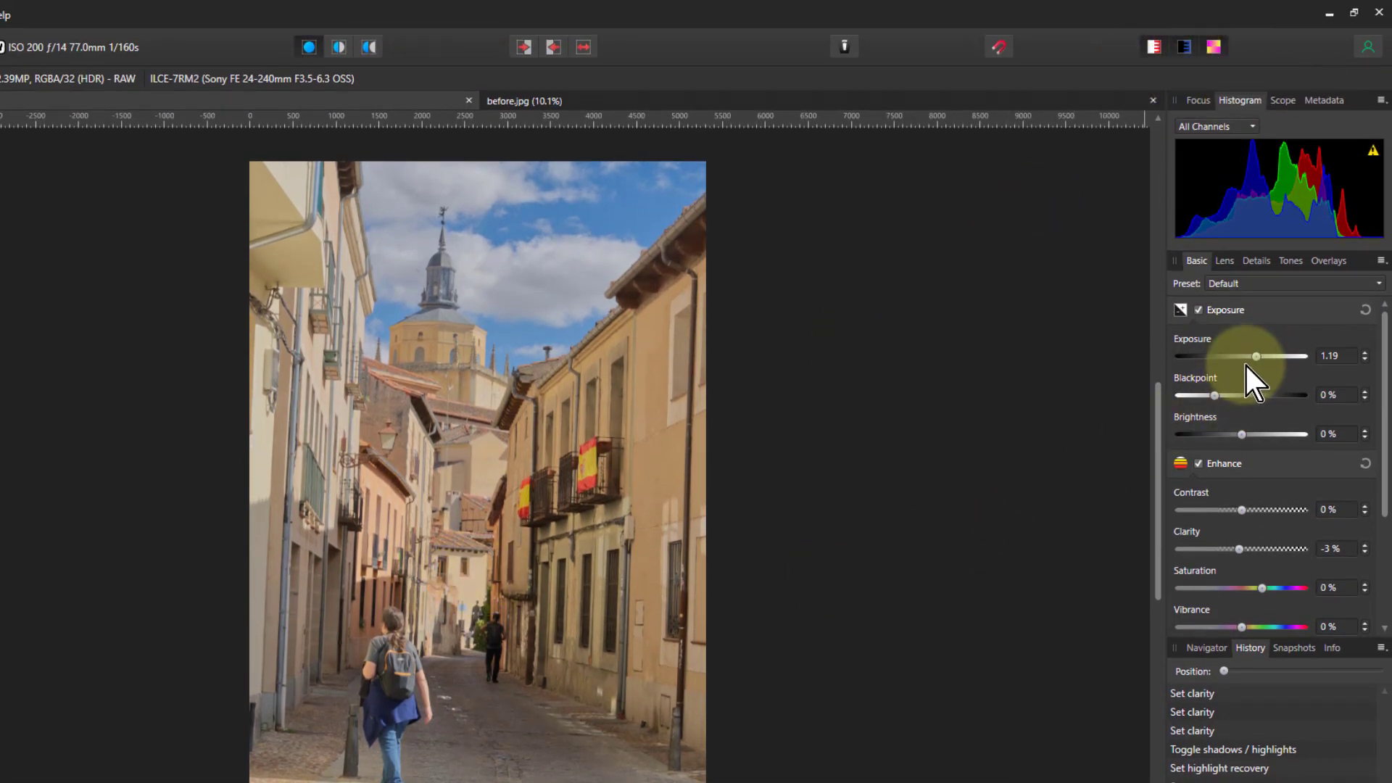
{"action": "mouse_move", "coordinate": [1258, 357]}
{"action": "left_mouse_down"}
{"action": "mouse_move", "coordinate": [1325, 359]}
{"action": "mouse_move", "coordinate": [1266, 358]}
{"action": "left_mouse_up"}
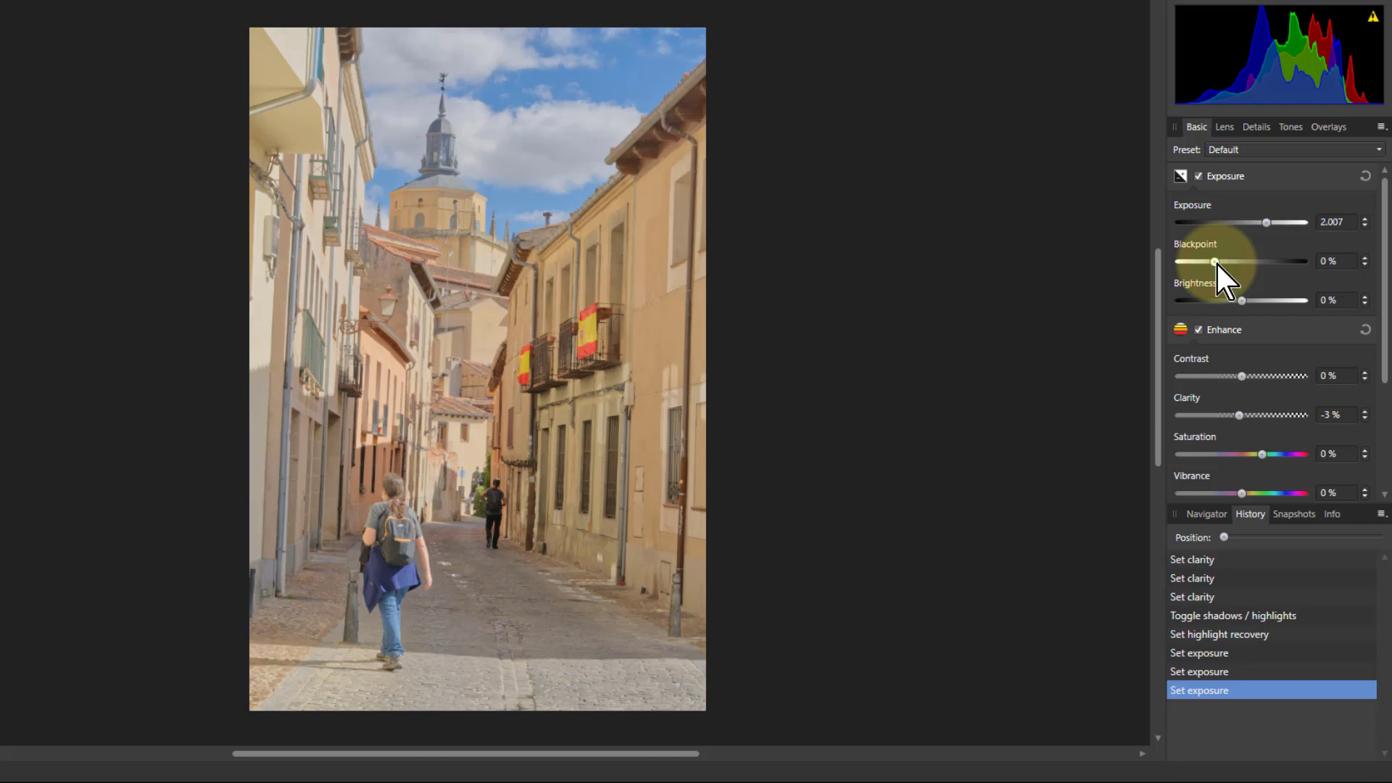
{"action": "left_click_drag", "start_coordinate": [1217, 265], "coordinate": [1251, 267]}
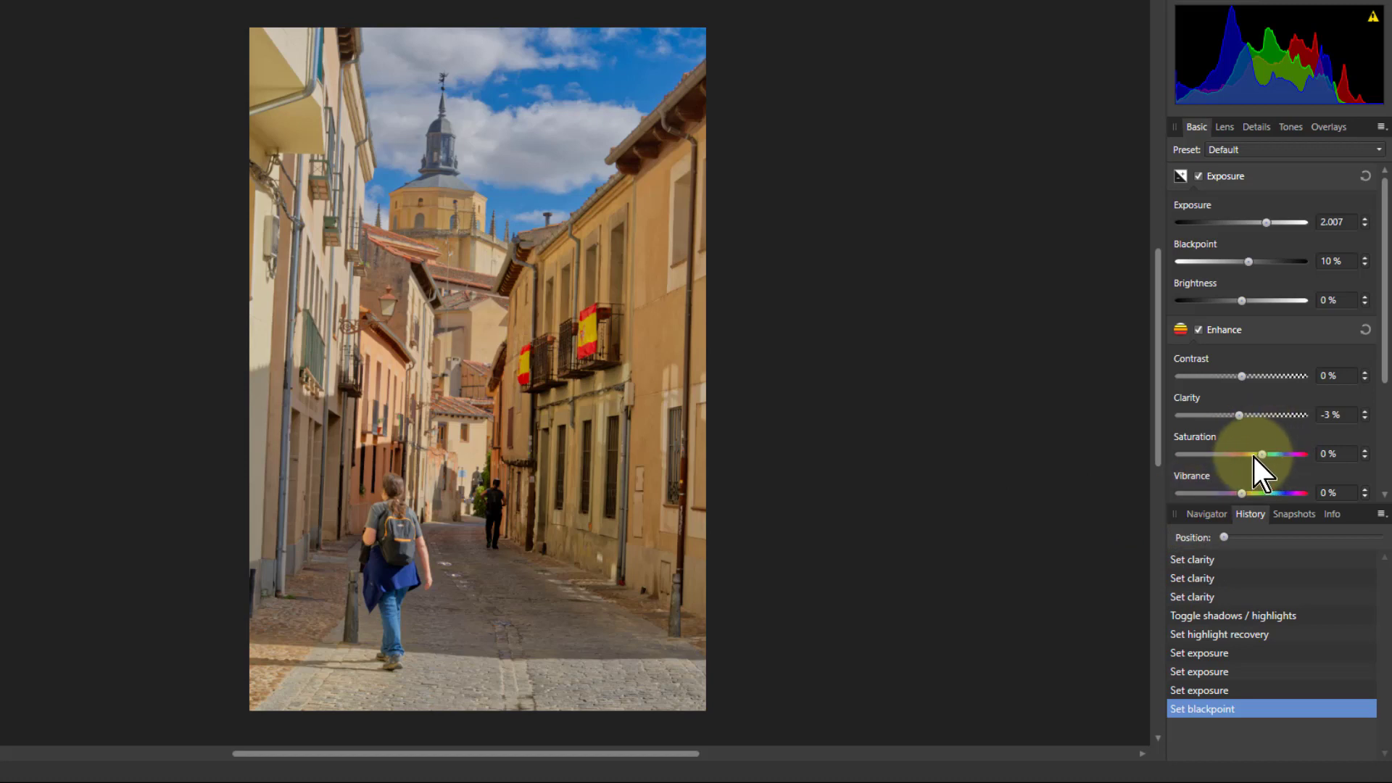
Set the Saturation to -20% and develop the raw photo
{"action": "left_click_drag", "start_coordinate": [1262, 453], "coordinate": [1245, 455]}
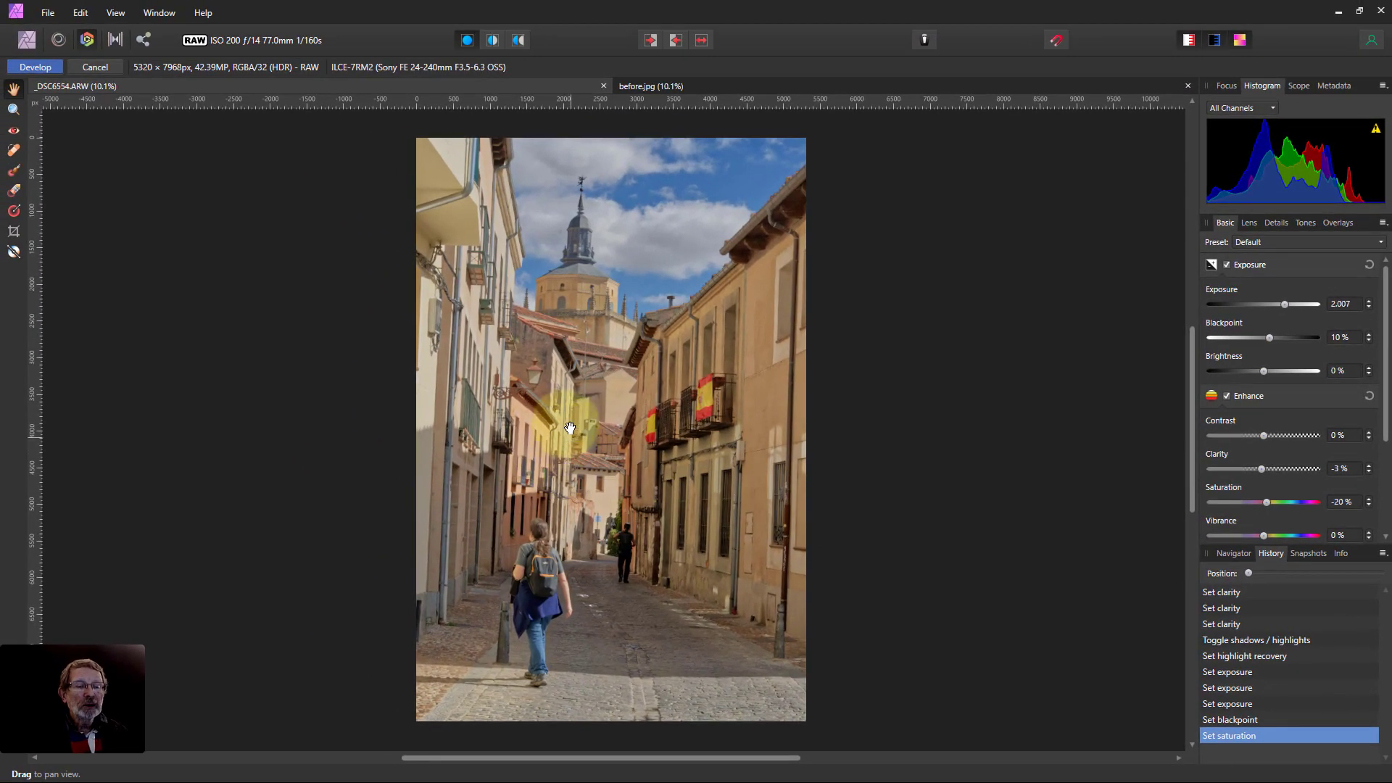
{"action": "left_click", "coordinate": [42, 69]}
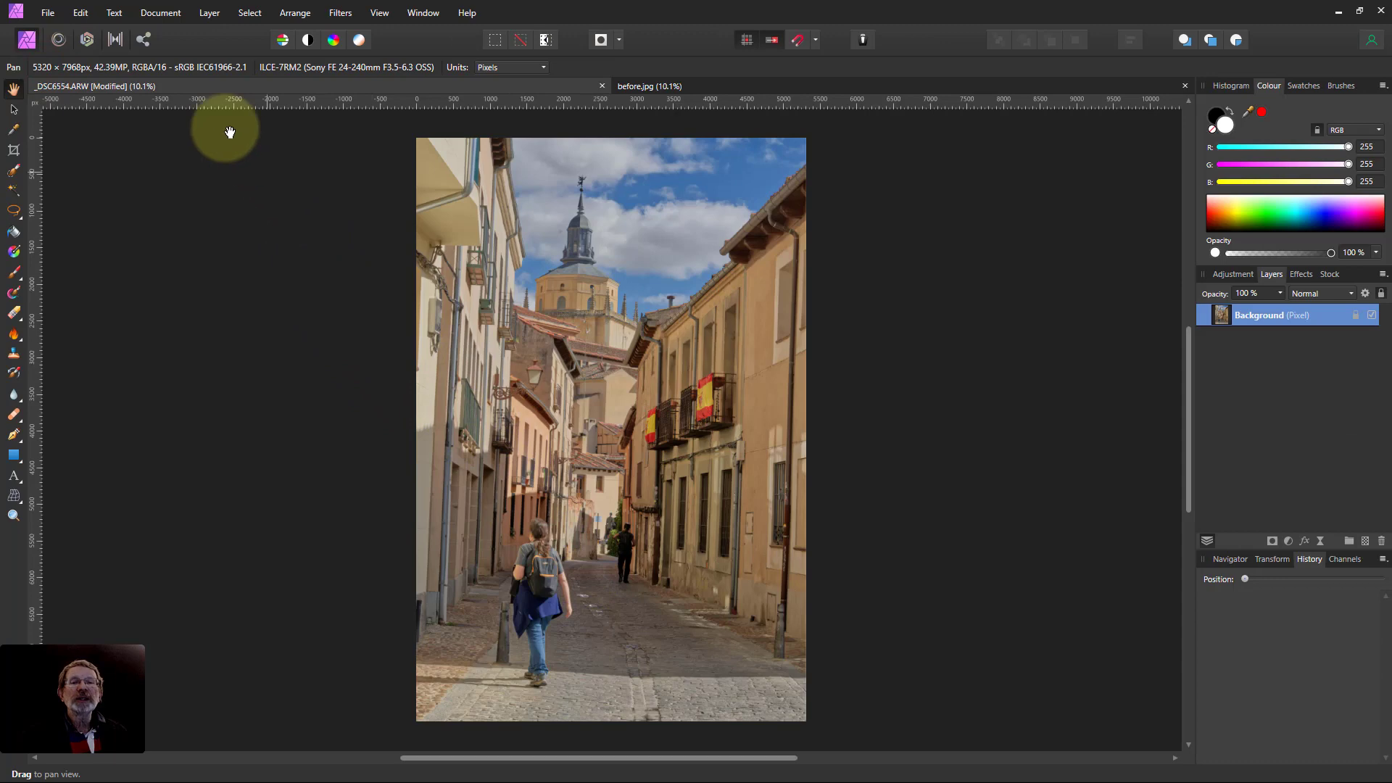
Tone map the developed photo with Tone Compression at 100% and Local Contrast at 30%, and apply it
{"action": "left_click", "coordinate": [116, 41]}
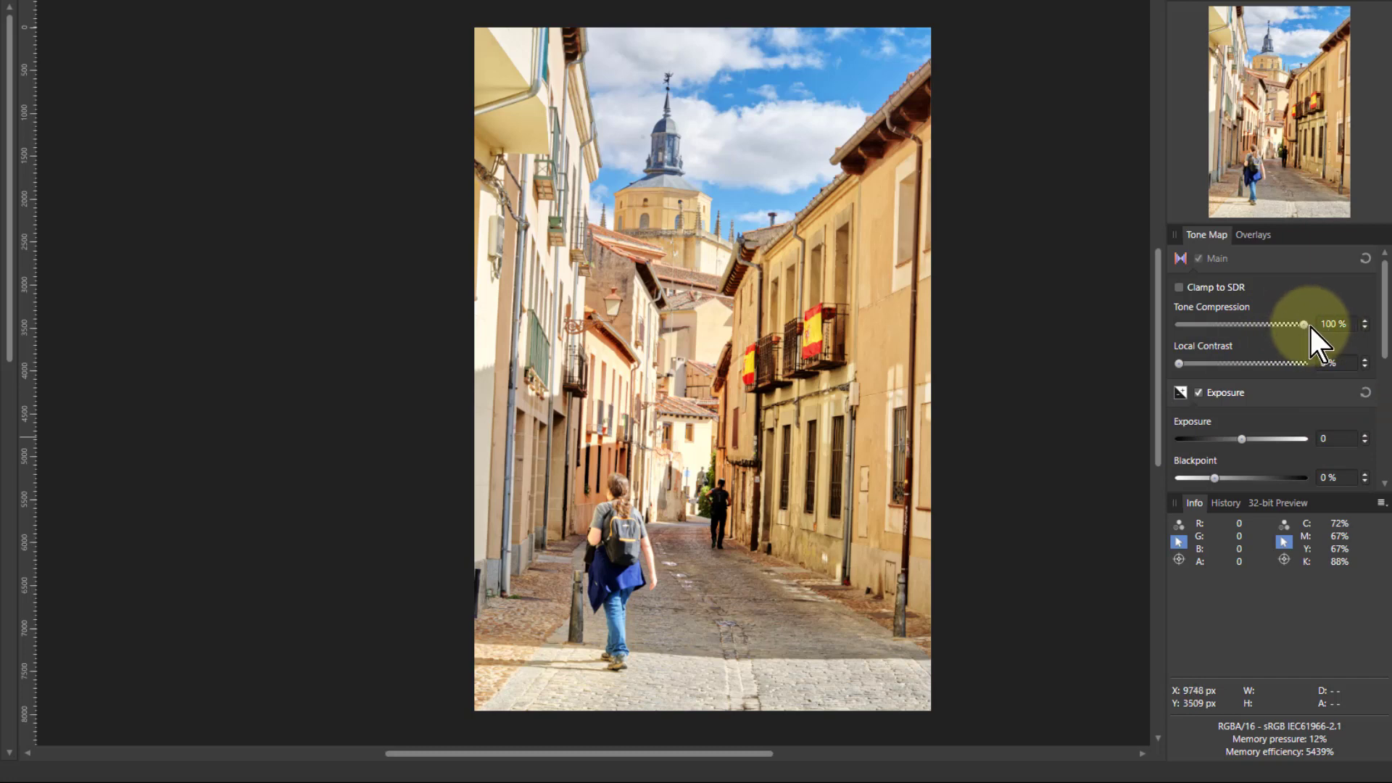
{"action": "left_click_drag", "start_coordinate": [1305, 323], "coordinate": [1340, 330]}
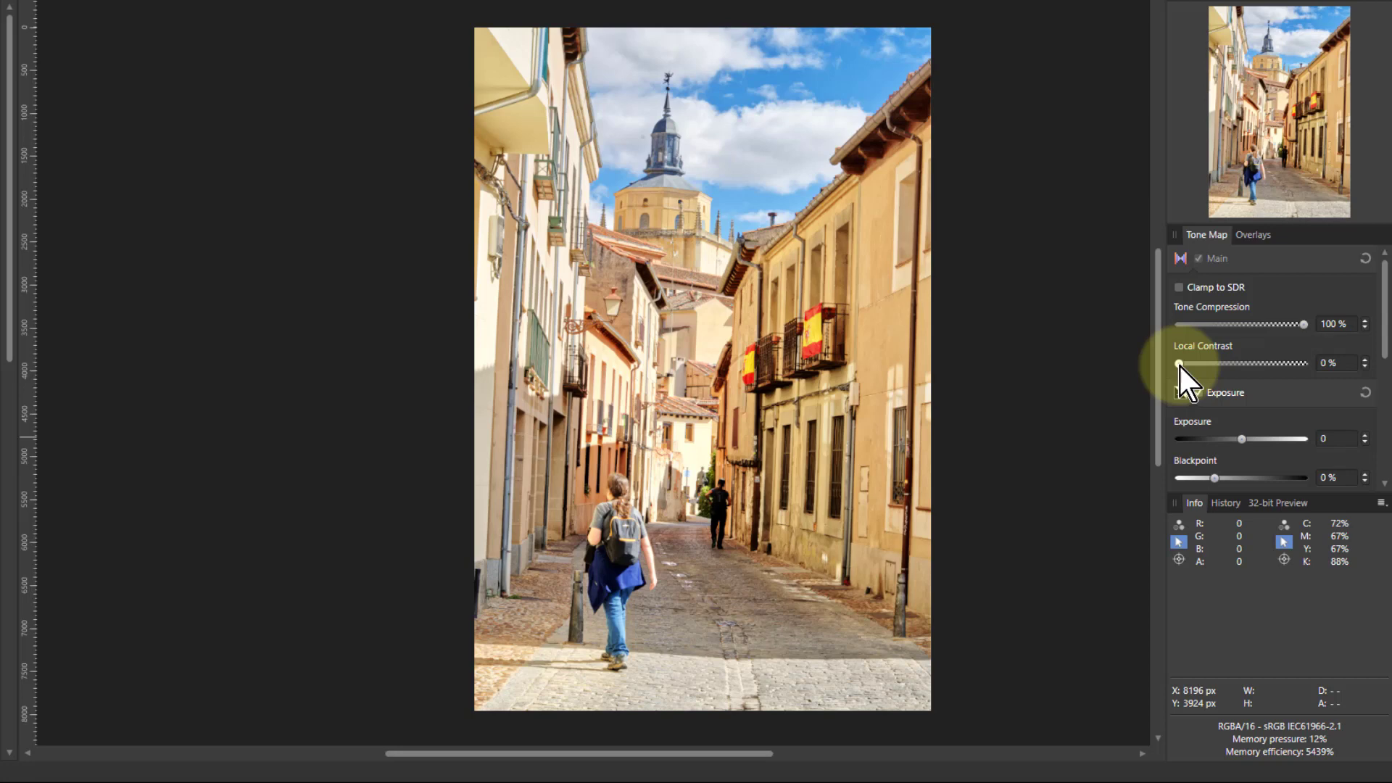
{"action": "left_click_drag", "start_coordinate": [1181, 366], "coordinate": [1217, 375]}
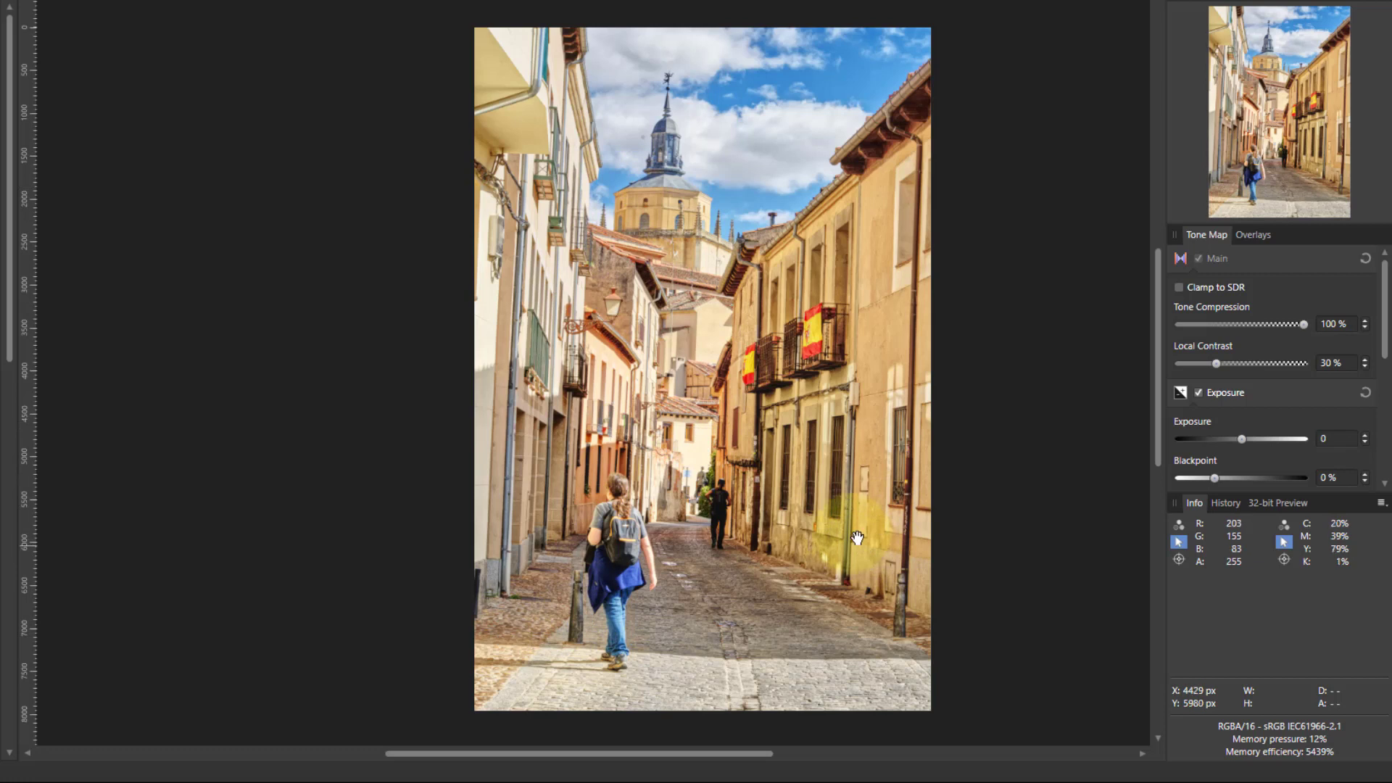
{"action": "scroll", "coordinate": [1378, 424], "scroll_direction": "down", "scroll_amount": 2}
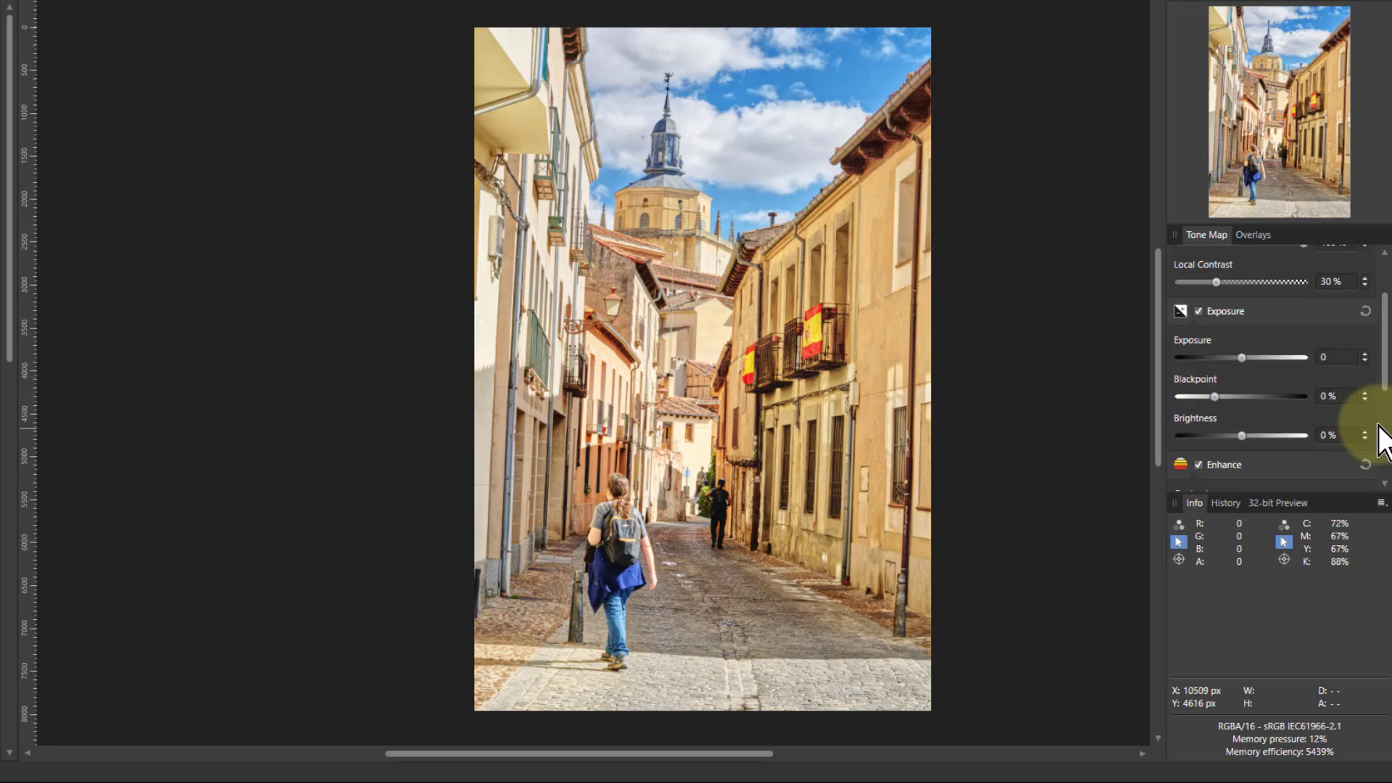
{"action": "scroll", "coordinate": [1272, 414], "scroll_direction": "up", "scroll_amount": 3}
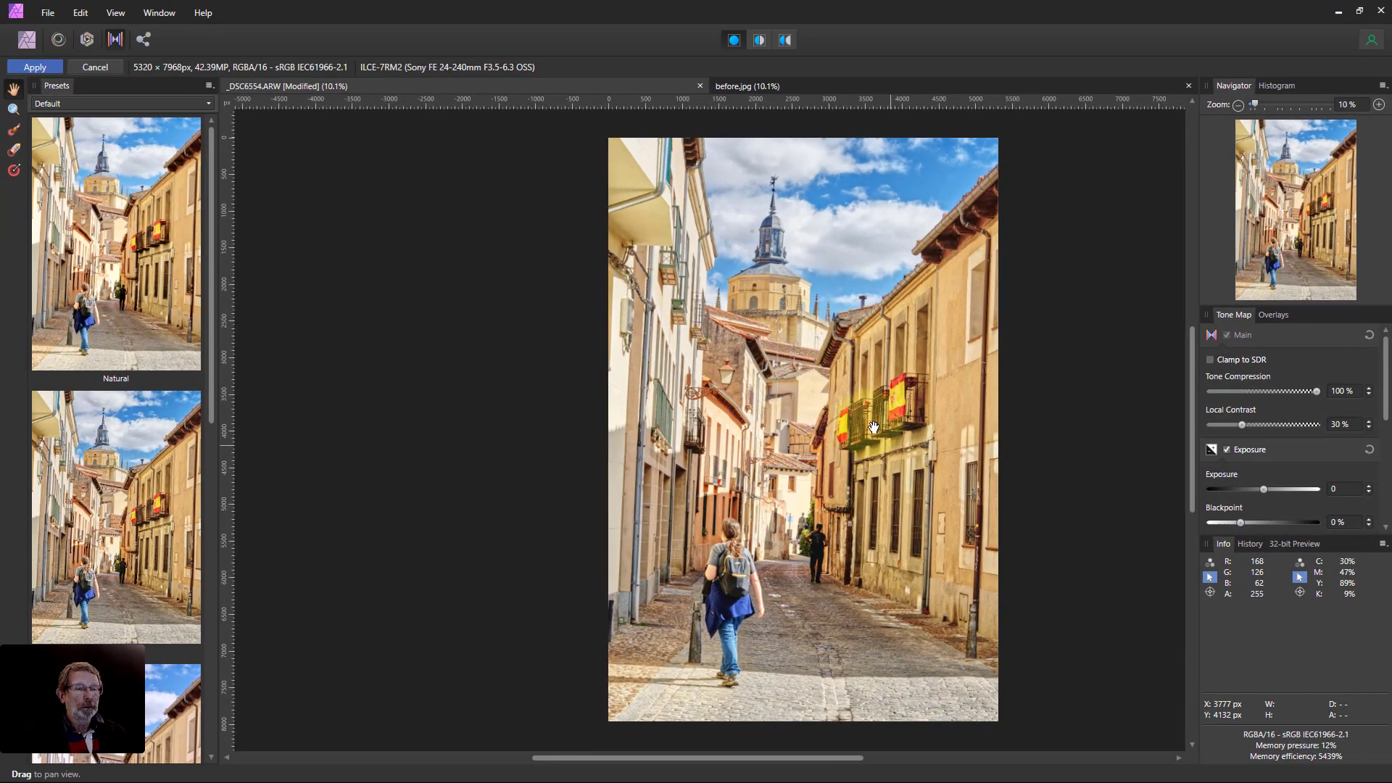
{"action": "left_click", "coordinate": [34, 67]}
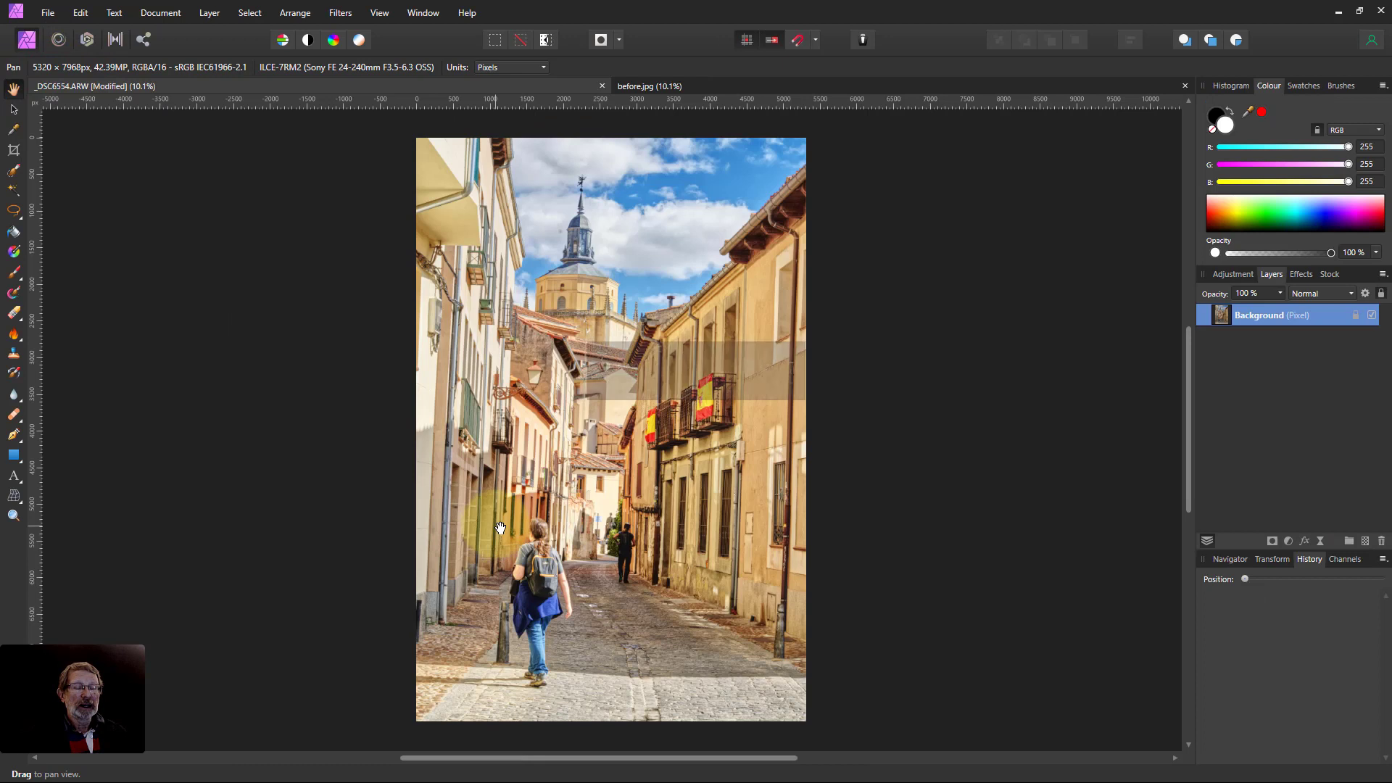
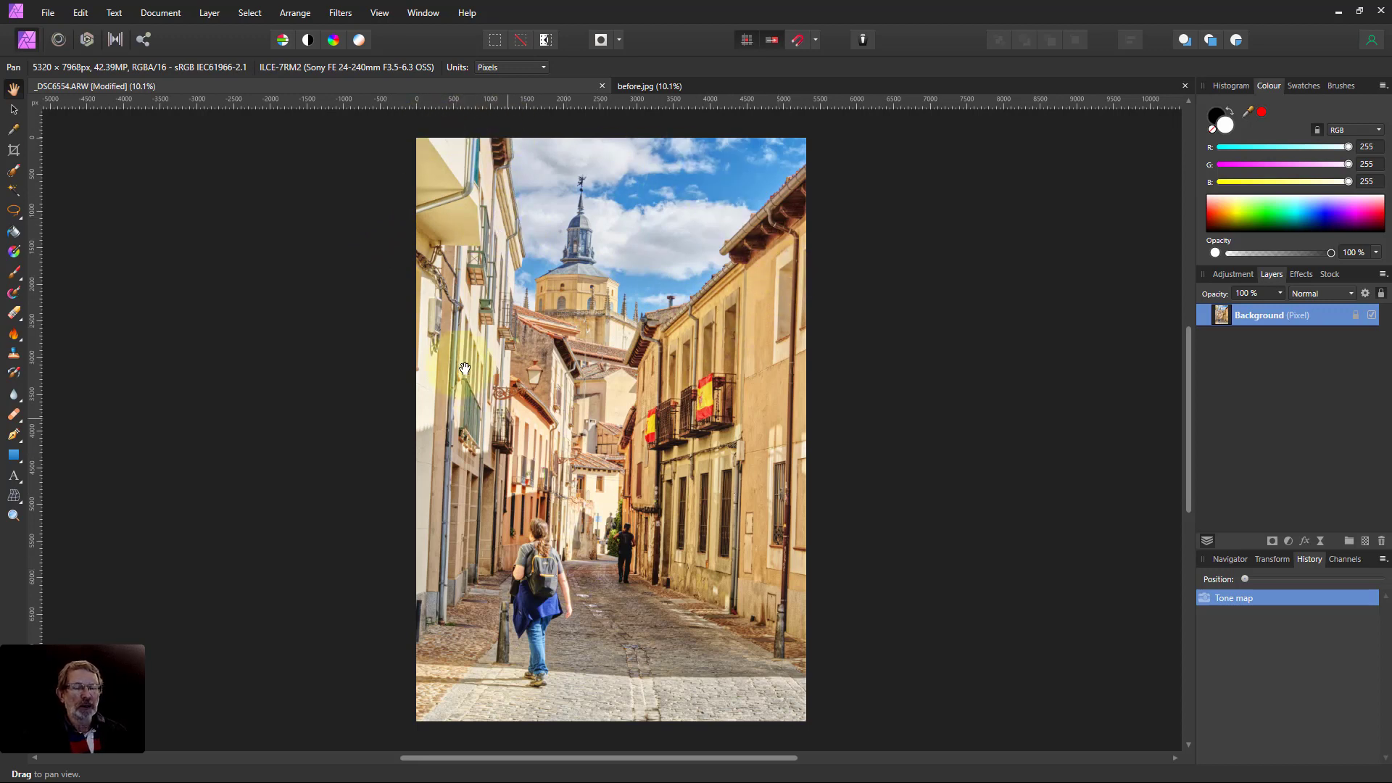
Straighten the buildings with the Perspective Tool by pulling the photo's upper-left and lower-right corners outward, and apply the correction
{"action": "left_click", "coordinate": [15, 498]}
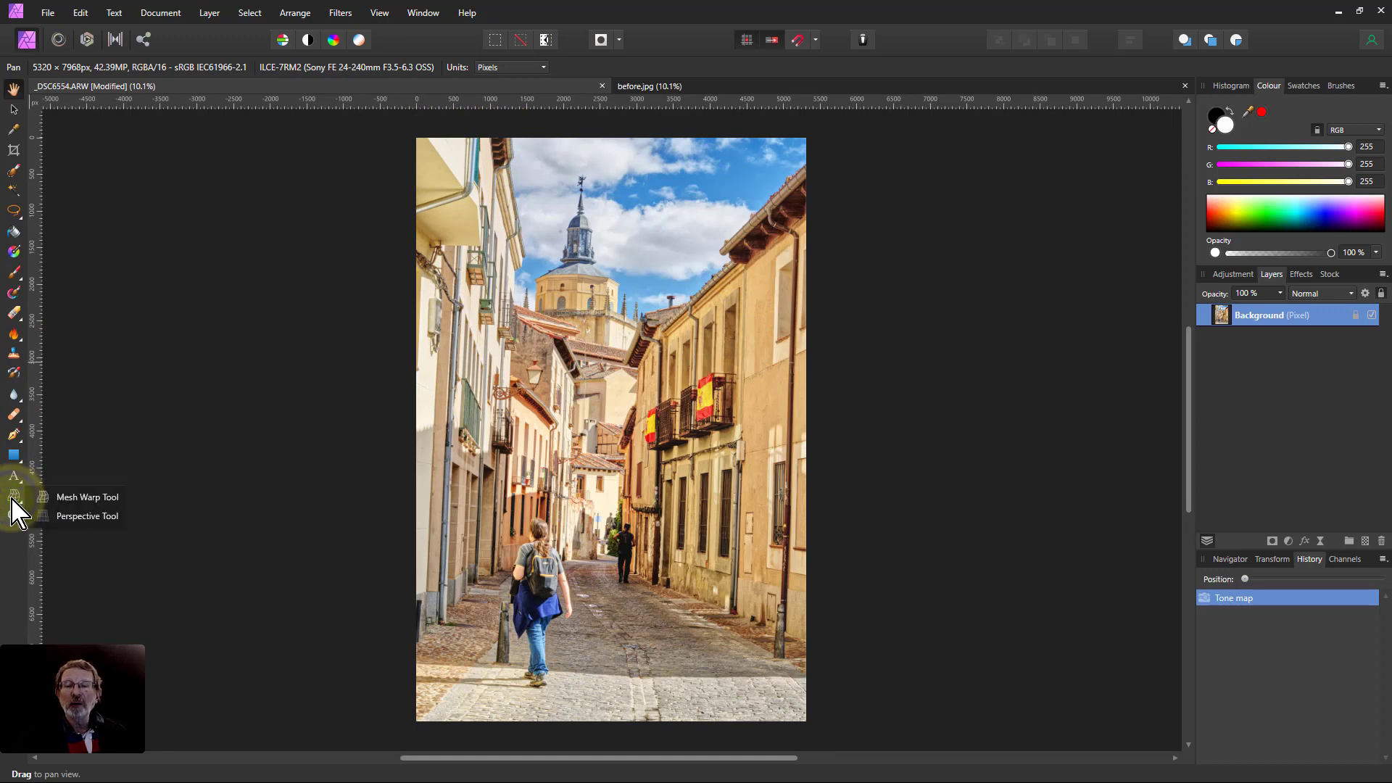
{"action": "left_click", "coordinate": [72, 516]}
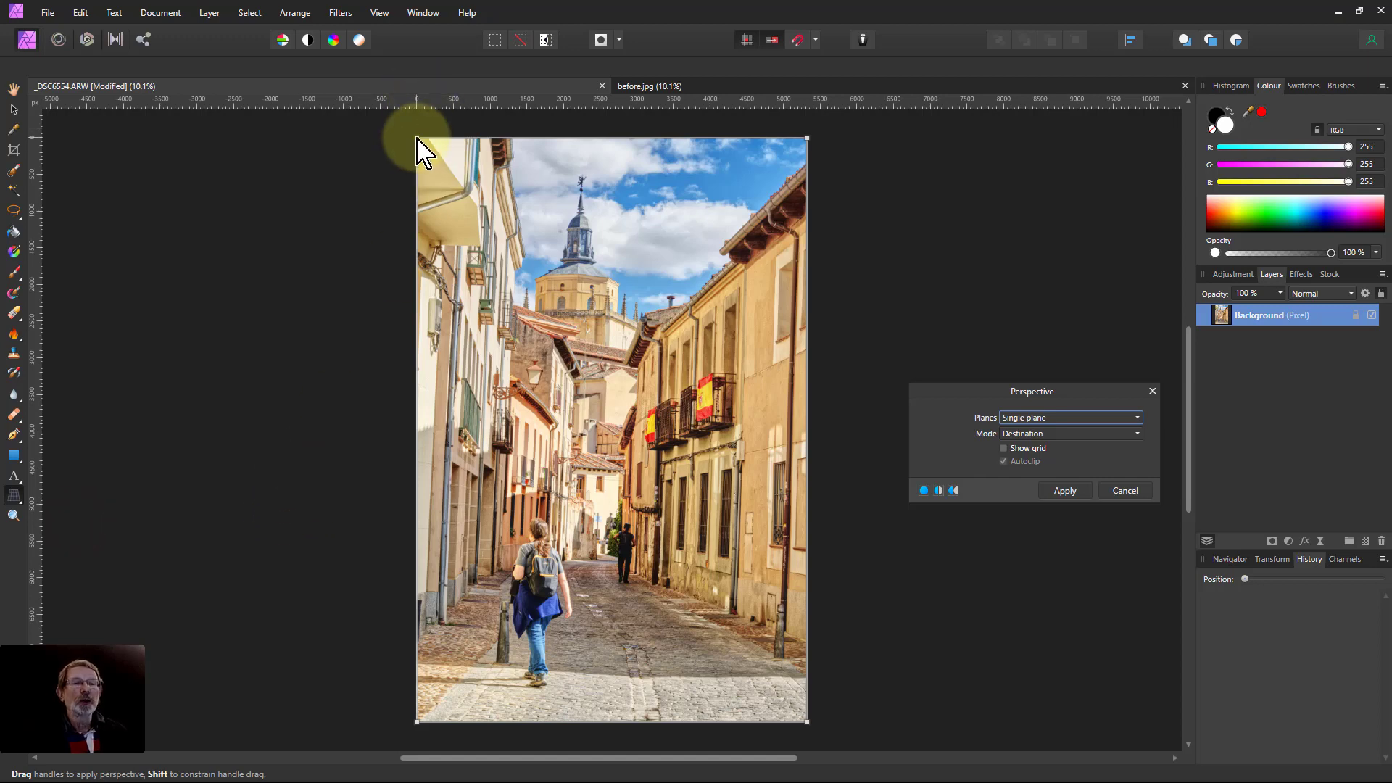
{"action": "left_click_drag", "start_coordinate": [419, 139], "coordinate": [381, 137]}
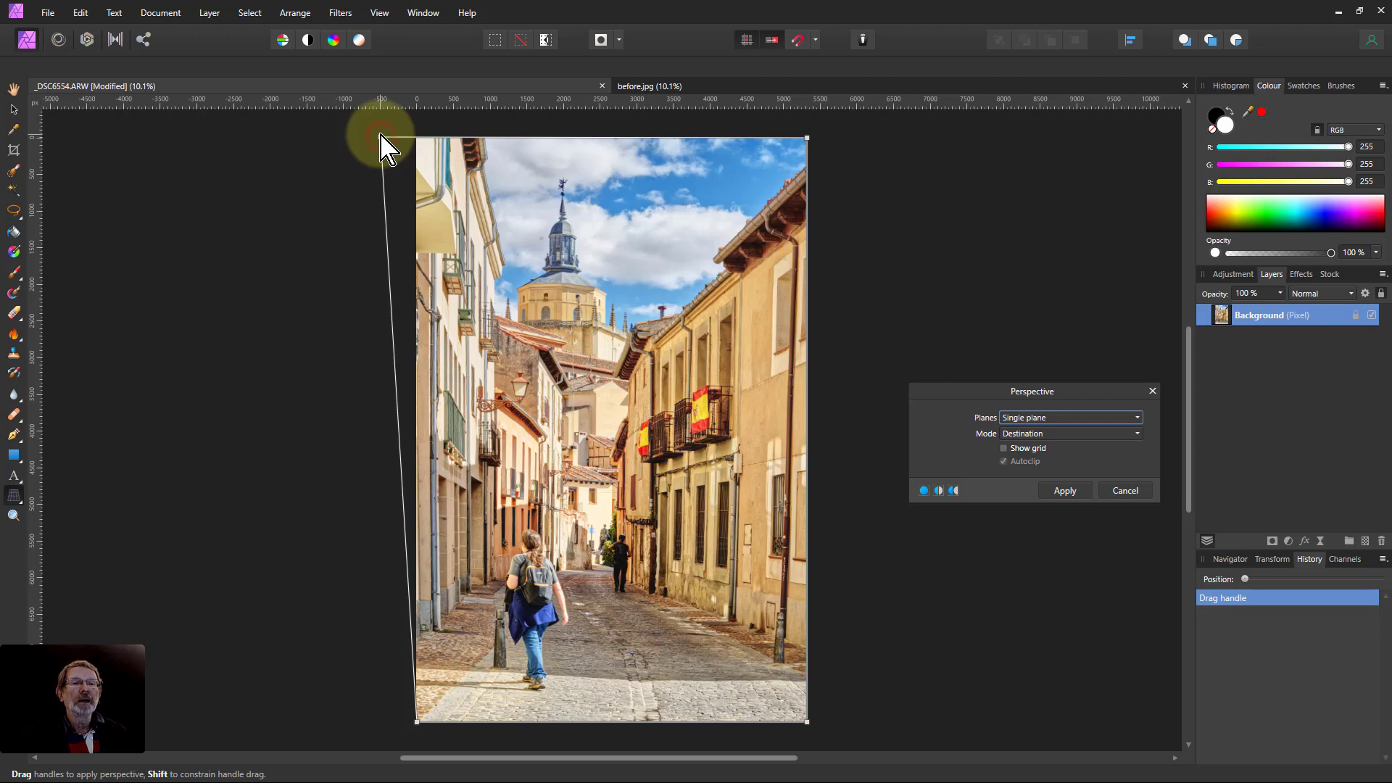
{"action": "left_click_drag", "start_coordinate": [380, 138], "coordinate": [381, 137]}
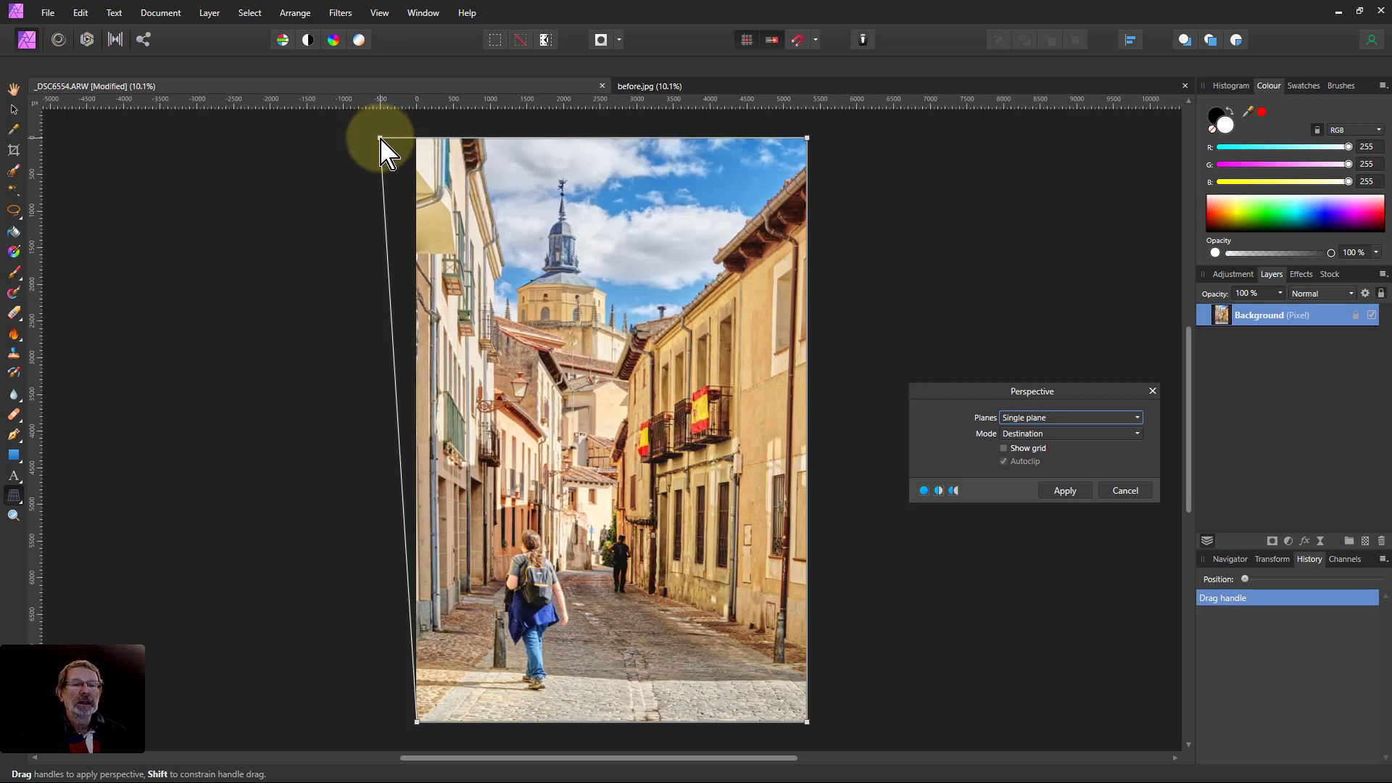
{"action": "left_click_drag", "start_coordinate": [381, 138], "coordinate": [381, 139]}
{"action": "left_click", "coordinate": [381, 138]}
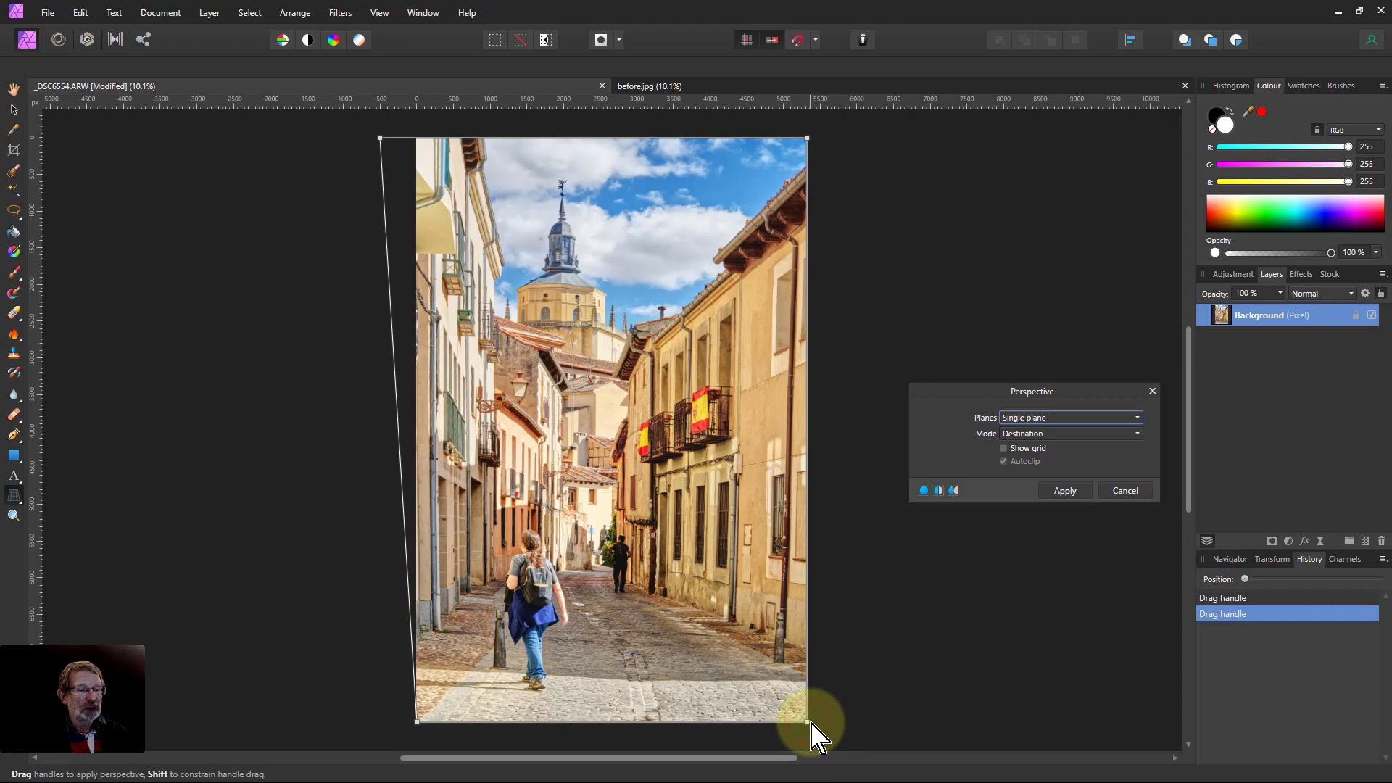
{"action": "left_click_drag", "start_coordinate": [811, 723], "coordinate": [823, 724]}
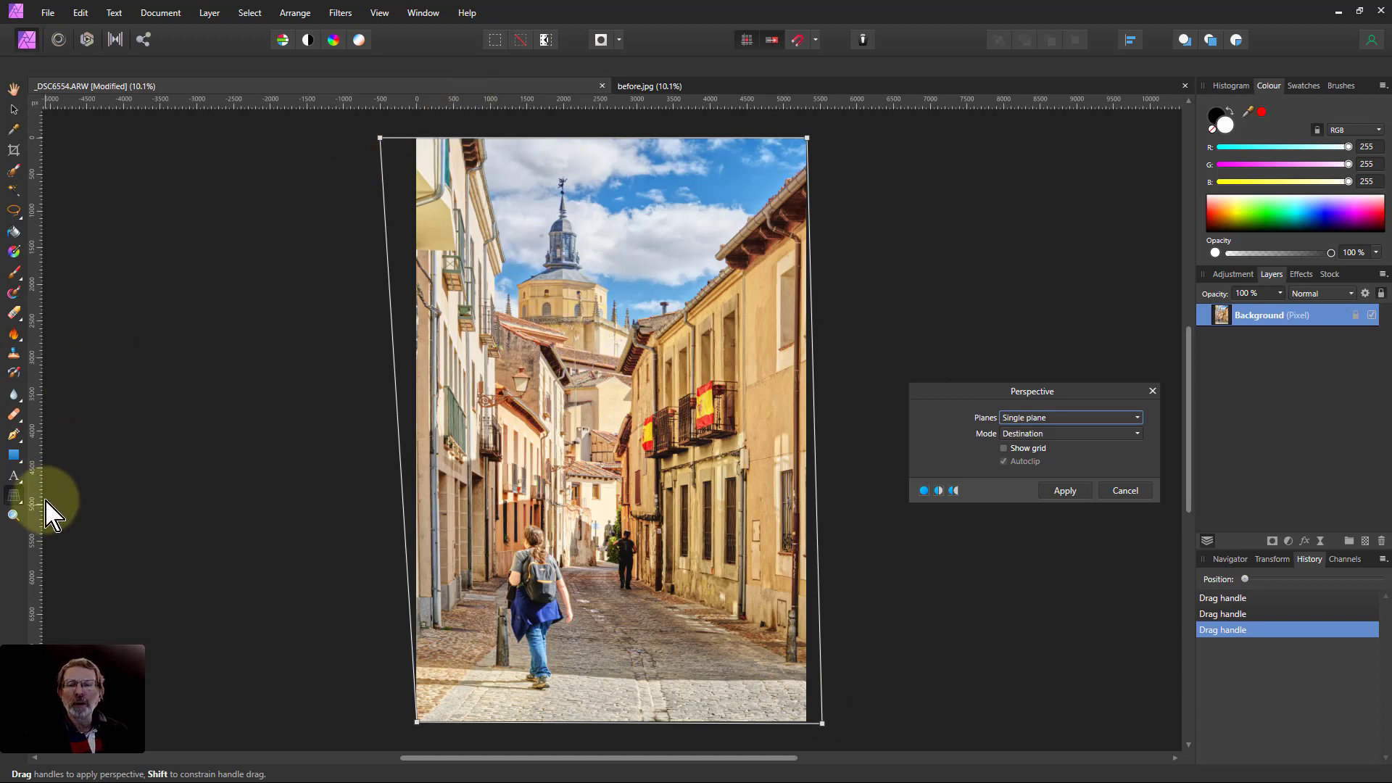
{"action": "left_click", "coordinate": [1066, 492]}
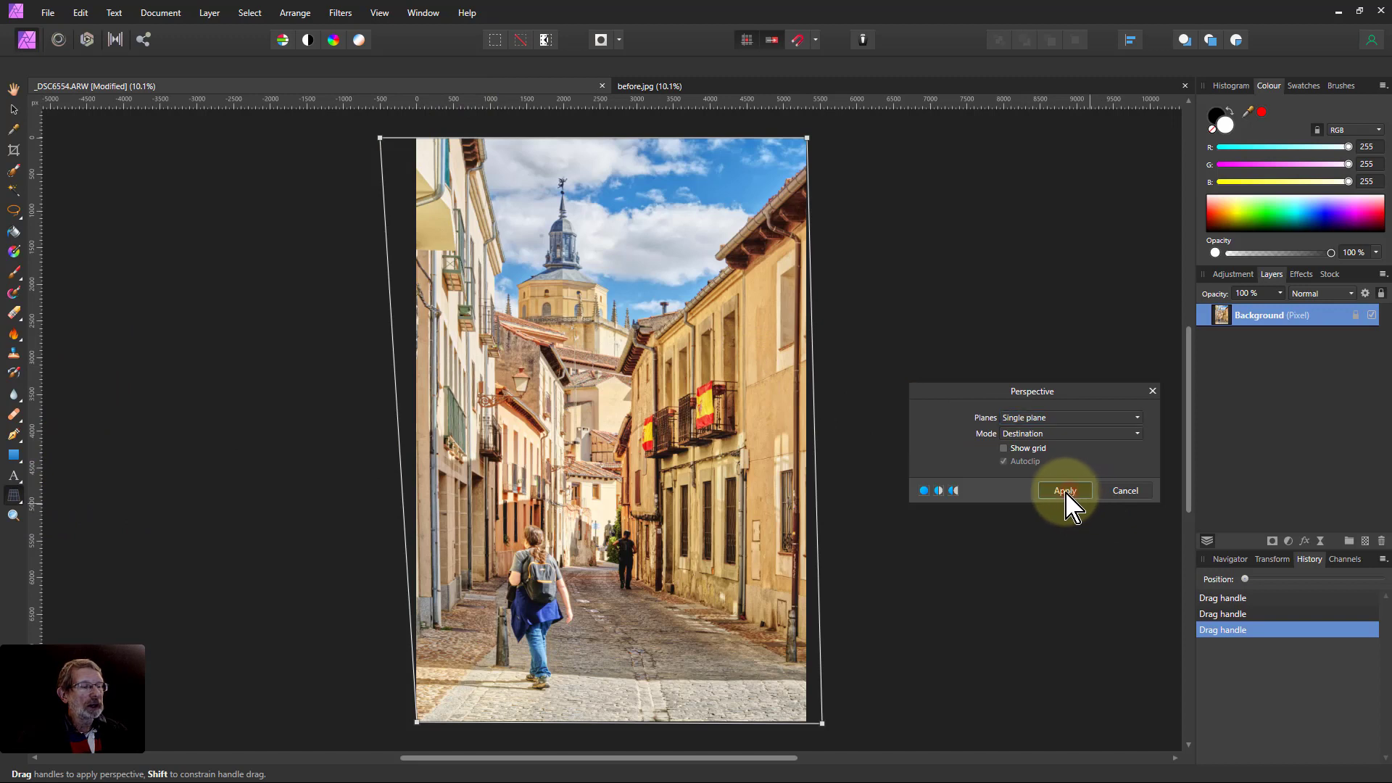
Straighten the church tower with the Mesh Warp Tool by shifting the photo's upper edge slightly to the right, and apply the warp
{"action": "left_click", "coordinate": [15, 500]}
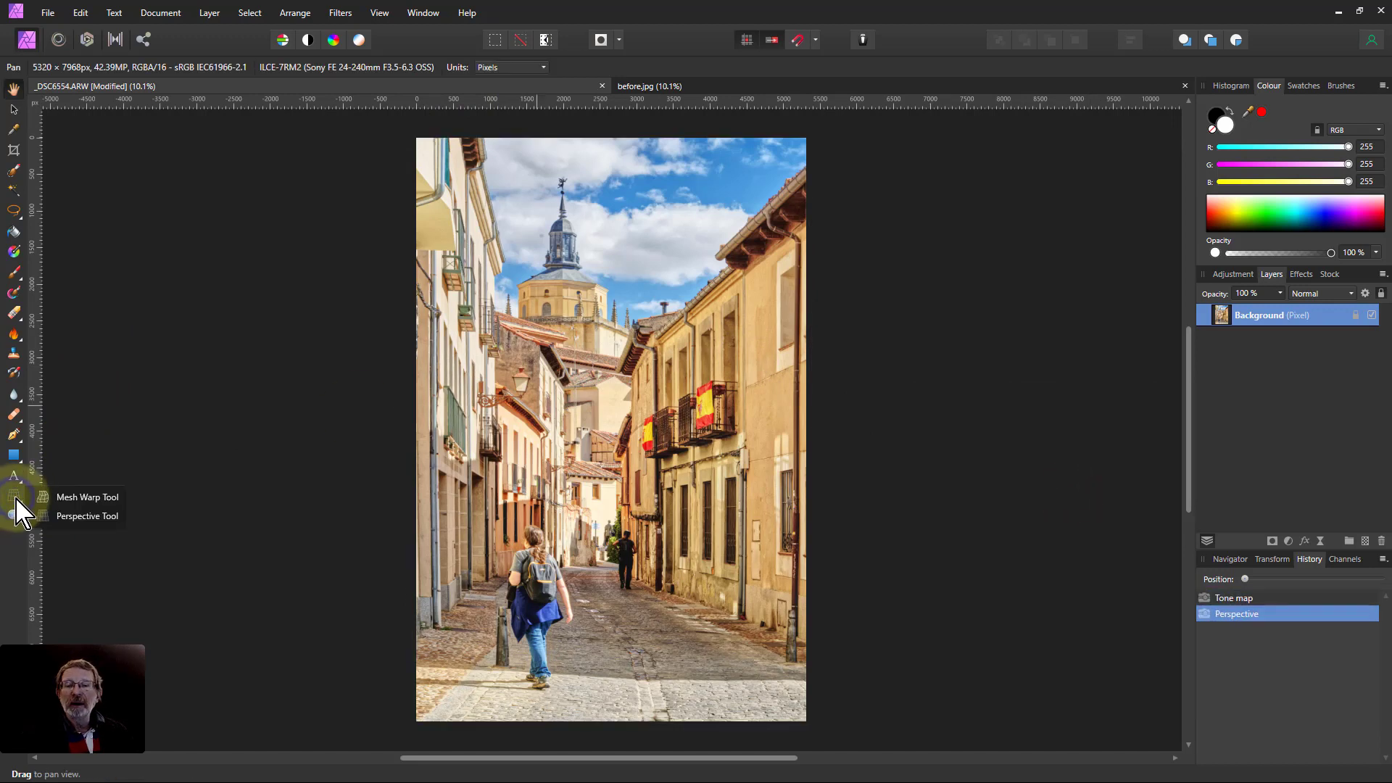
{"action": "left_click", "coordinate": [66, 498]}
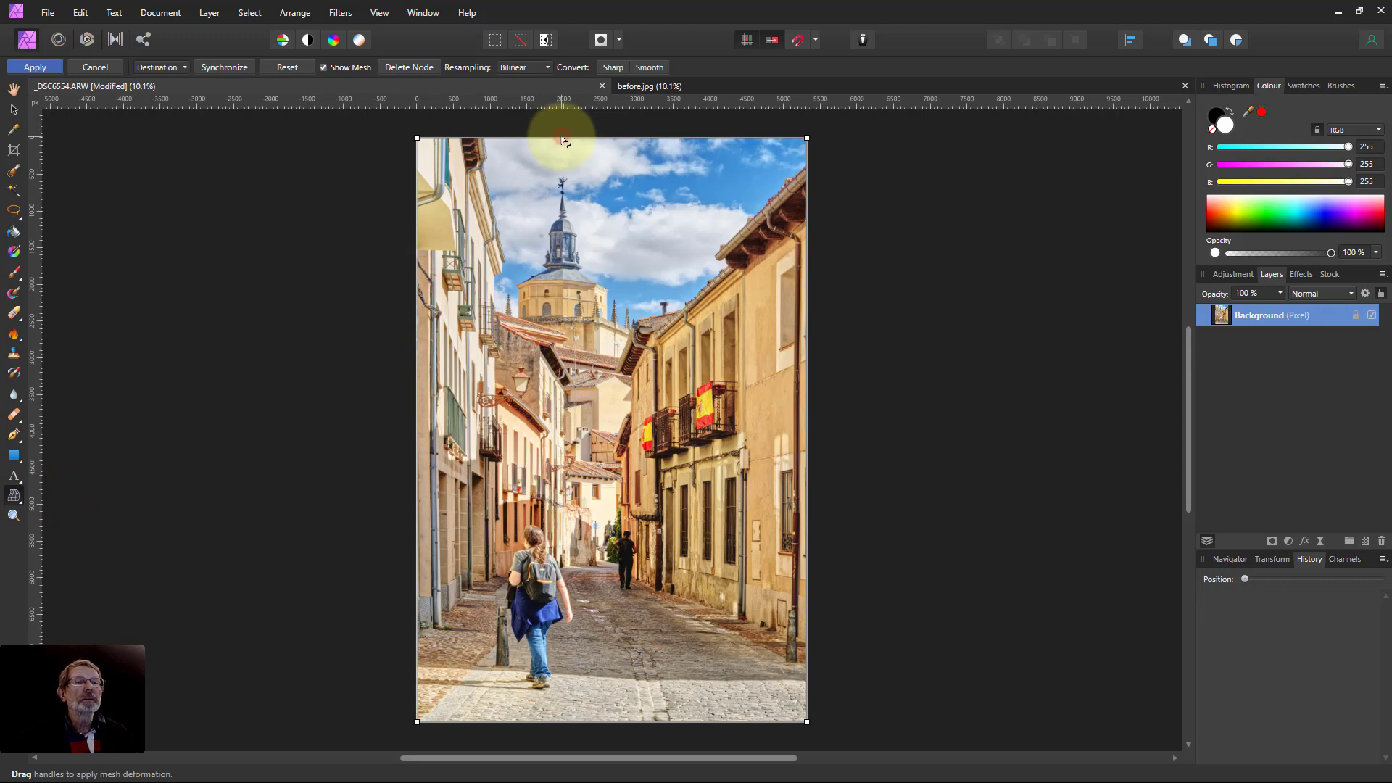
{"action": "left_click_drag", "start_coordinate": [564, 138], "coordinate": [570, 141]}
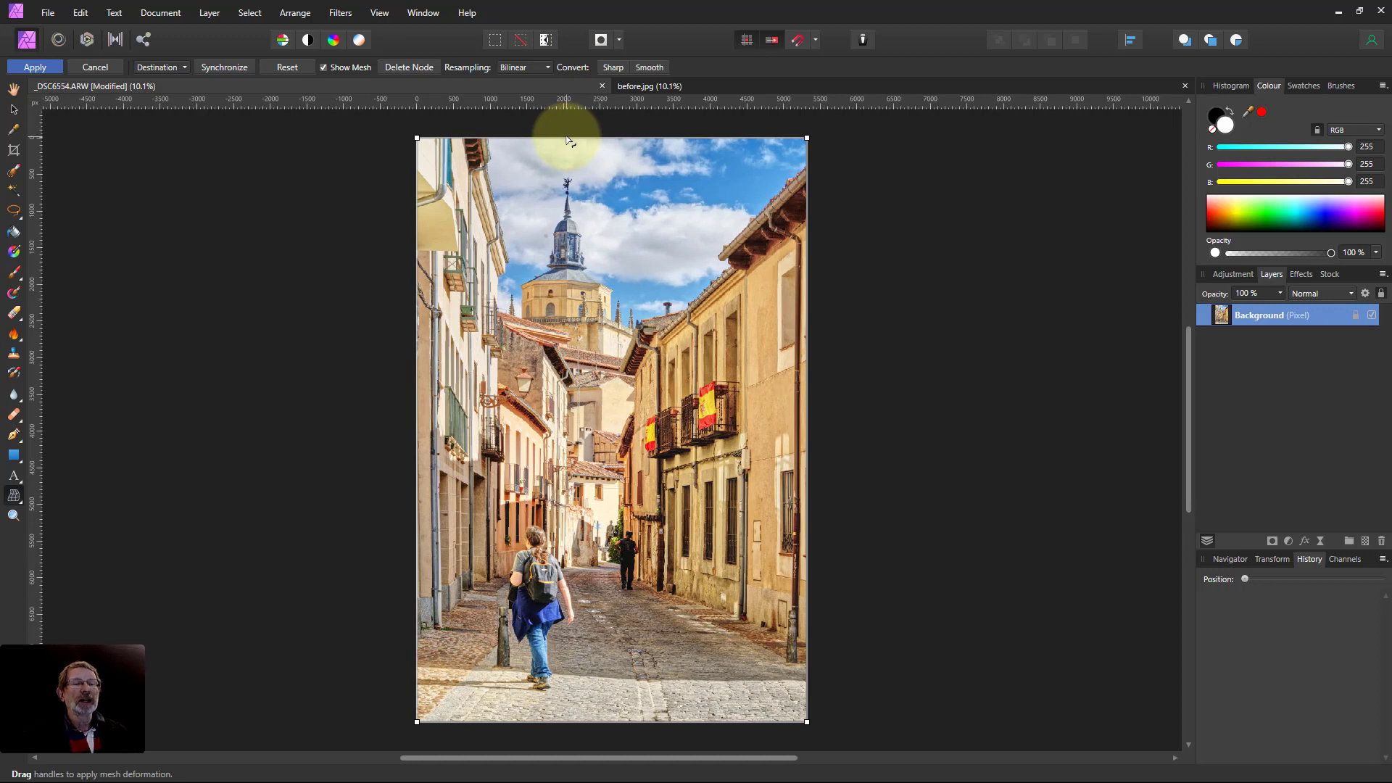
{"action": "left_click_drag", "start_coordinate": [568, 140], "coordinate": [568, 141]}
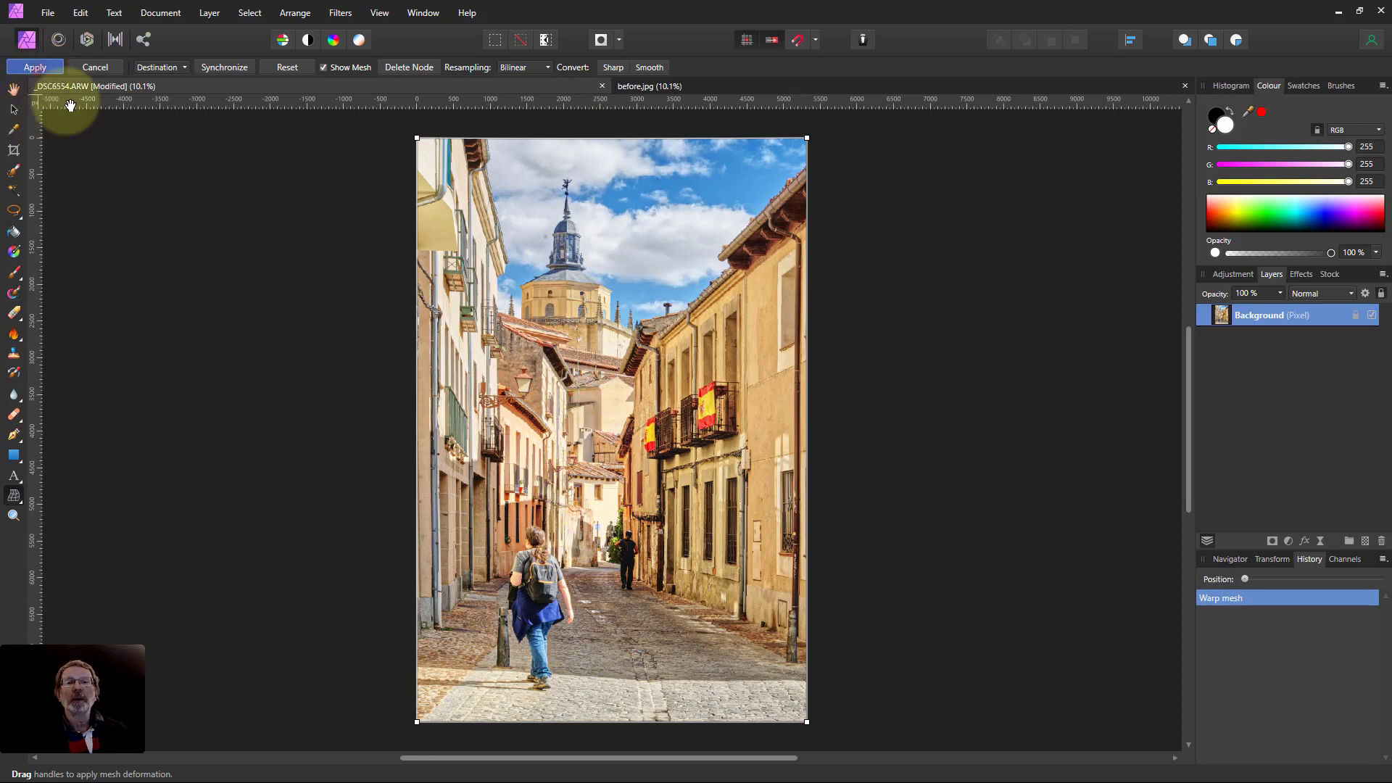
{"action": "key", "text": "h"}
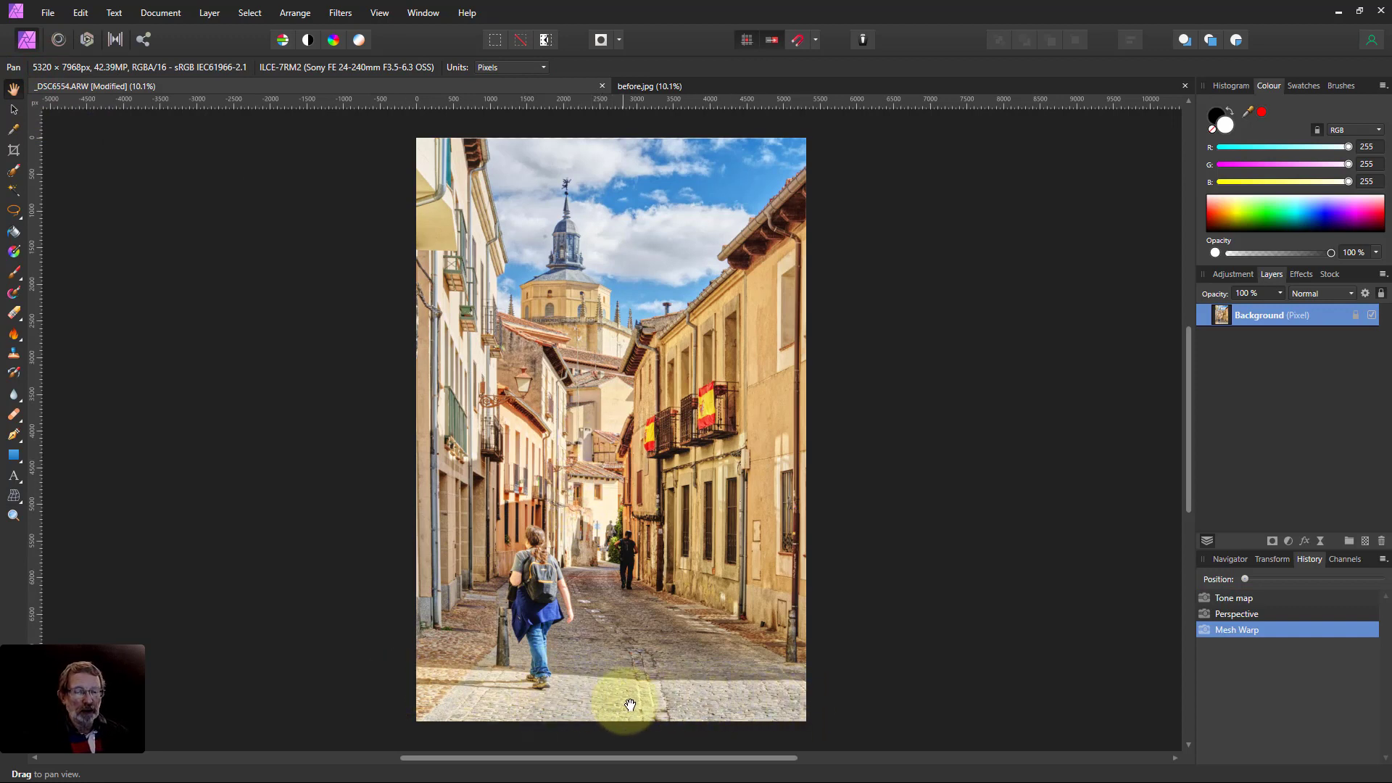
Select the sunlit foreground pavement across the photo's full width with the Selection Brush at a width of 253.7 px
{"action": "scroll", "coordinate": [685, 700], "scroll_direction": "up", "scroll_amount": 2}
{"action": "scroll", "coordinate": [693, 700], "scroll_direction": "up", "scroll_amount": 4}
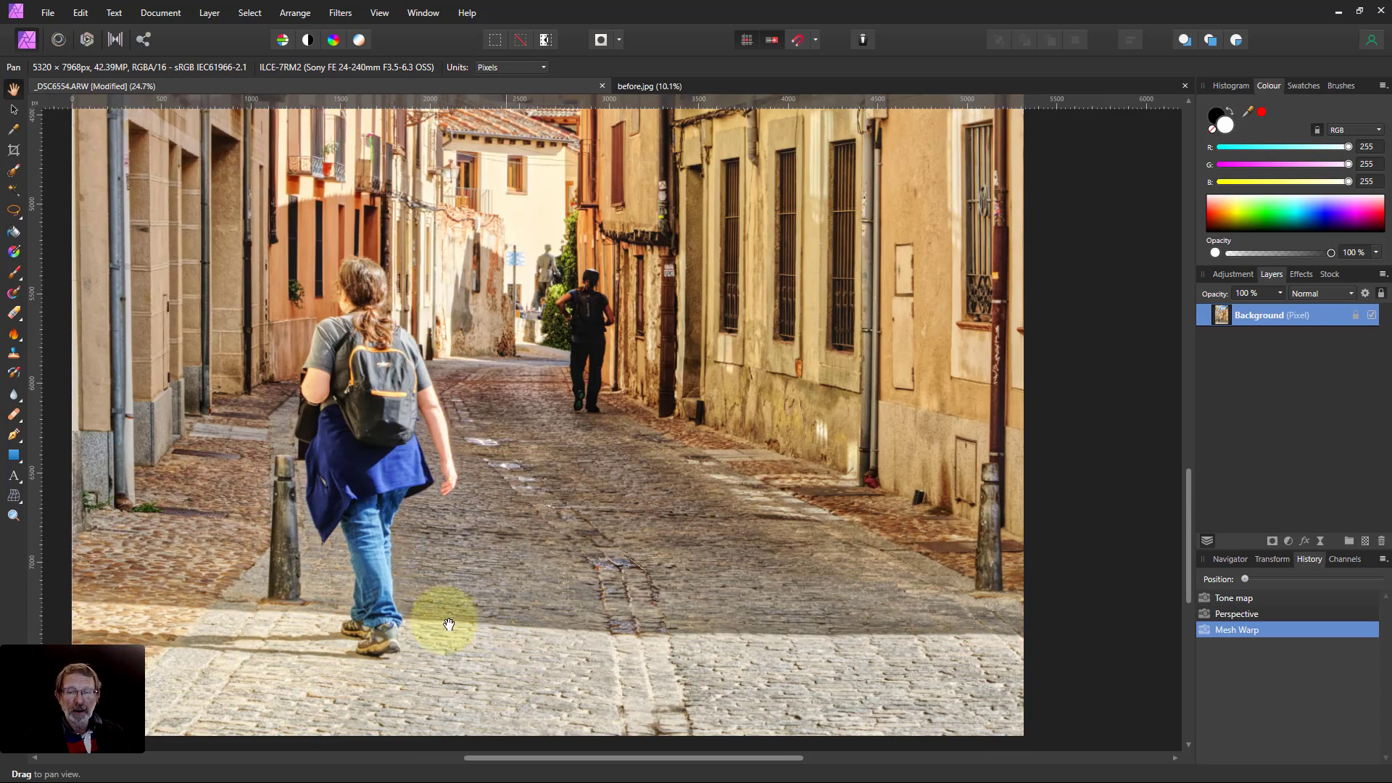
{"action": "left_click_drag", "start_coordinate": [521, 758], "coordinate": [467, 757]}
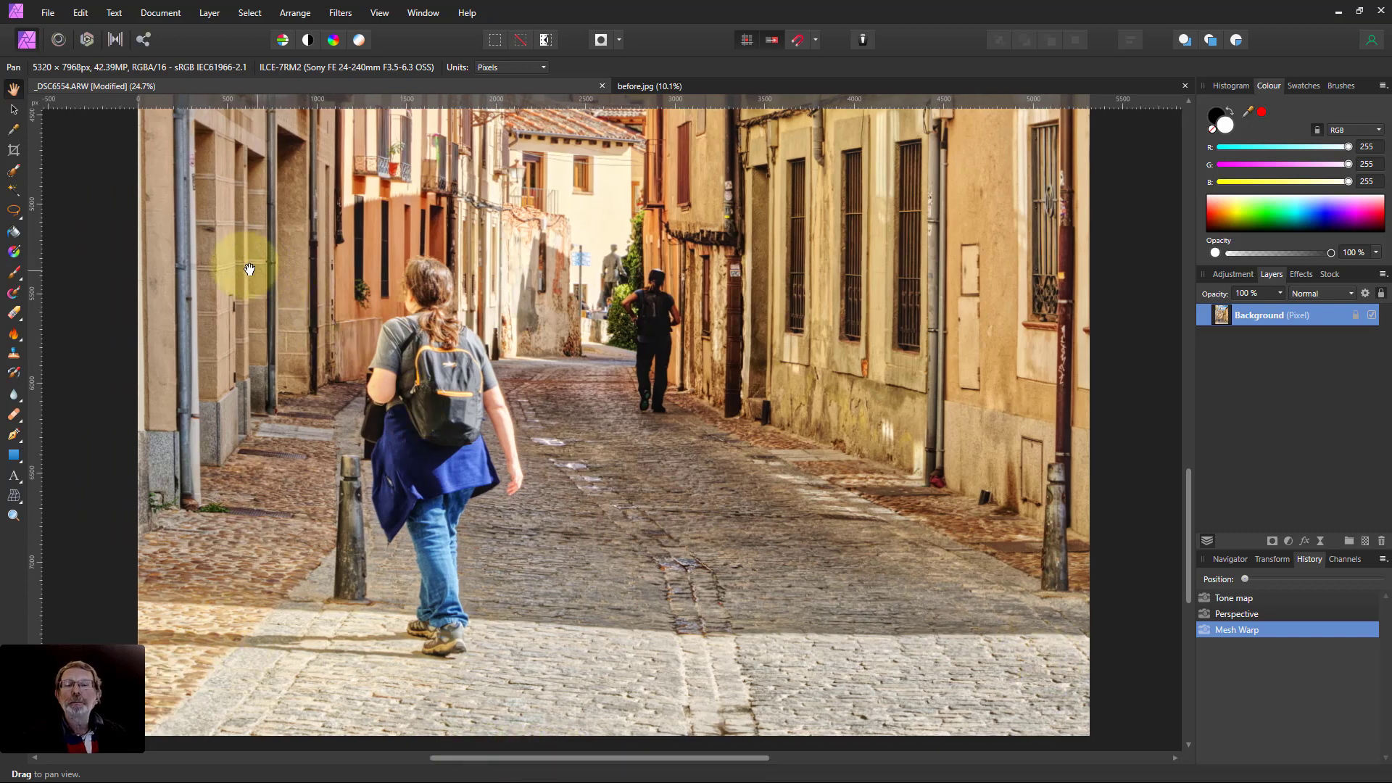
{"action": "left_click", "coordinate": [16, 174]}
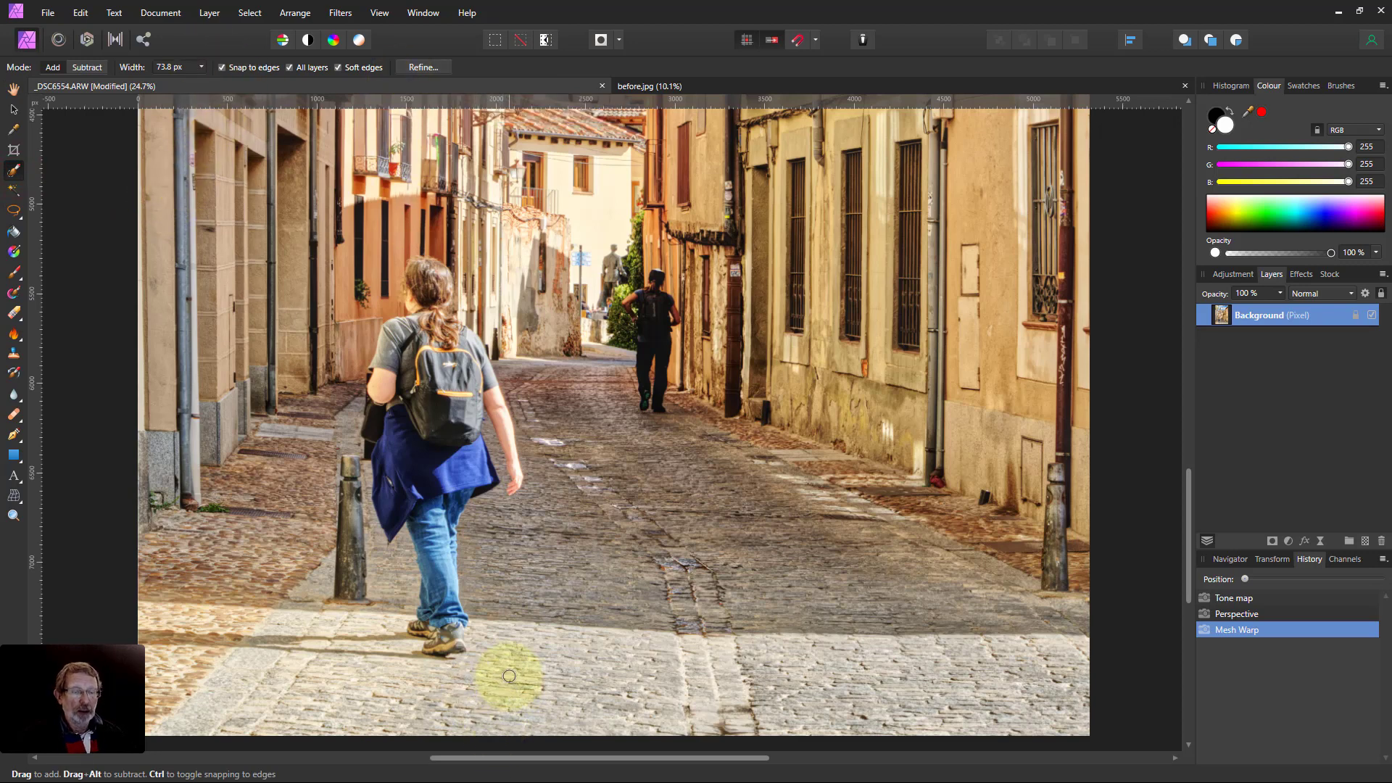
{"action": "key", "text": "bracketright"}
{"action": "key", "text": "bracketright"}
{"action": "key", "text": "bracketright"}
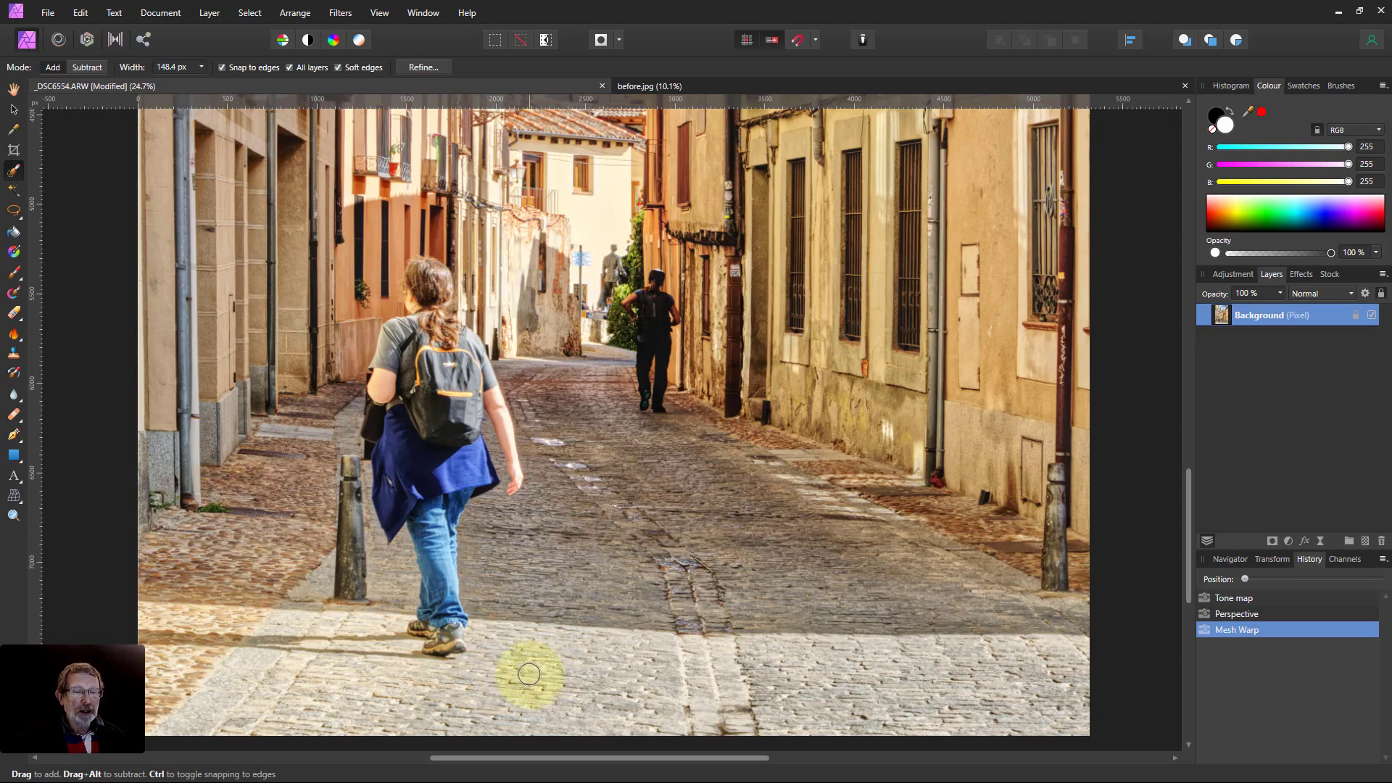
{"action": "key", "text": "bracketright"}
{"action": "key", "text": "bracketright"}
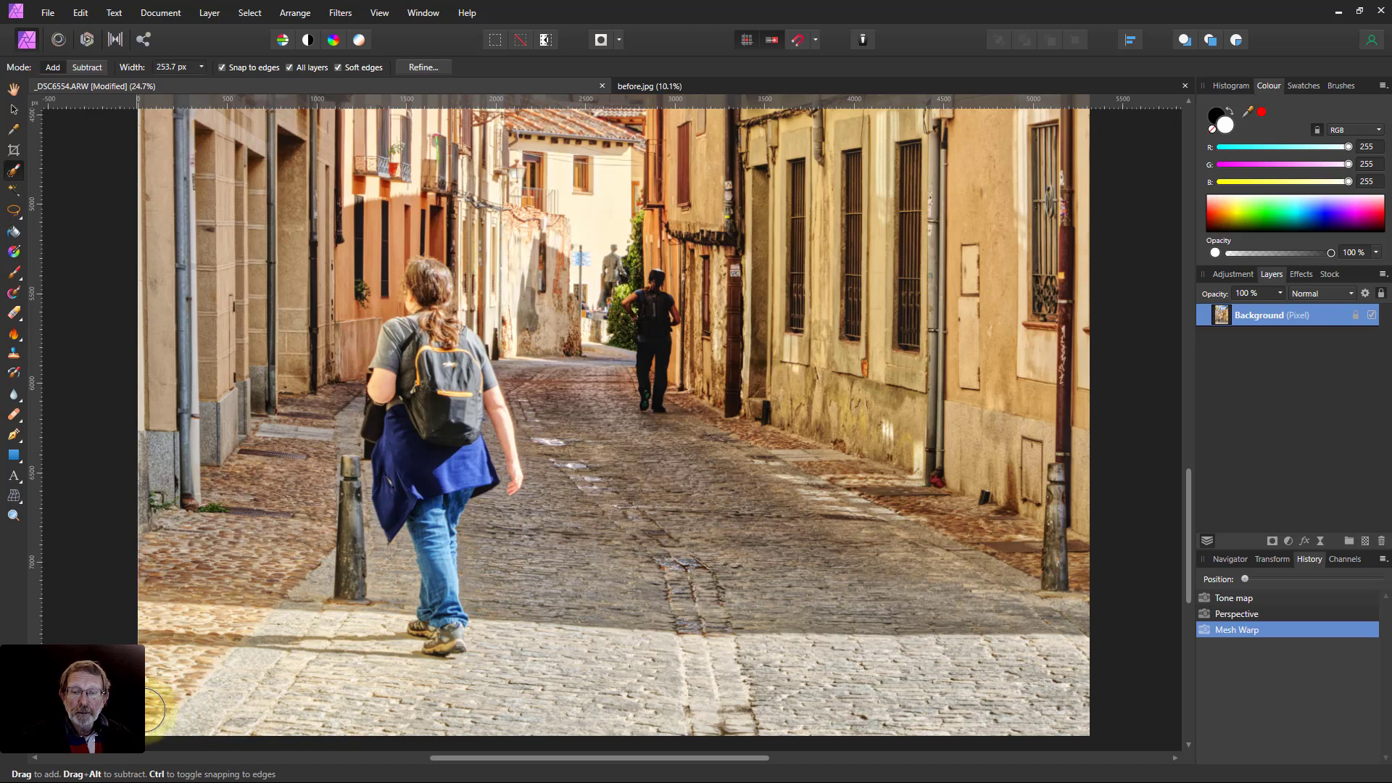
{"action": "mouse_move", "coordinate": [145, 709]}
{"action": "left_mouse_down"}
{"action": "mouse_move", "coordinate": [197, 703]}
{"action": "mouse_move", "coordinate": [178, 636]}
{"action": "mouse_move", "coordinate": [286, 636]}
{"action": "left_mouse_up"}
{"action": "mouse_move", "coordinate": [375, 667]}
{"action": "left_mouse_down"}
{"action": "mouse_move", "coordinate": [417, 716]}
{"action": "mouse_move", "coordinate": [492, 704]}
{"action": "left_mouse_up"}
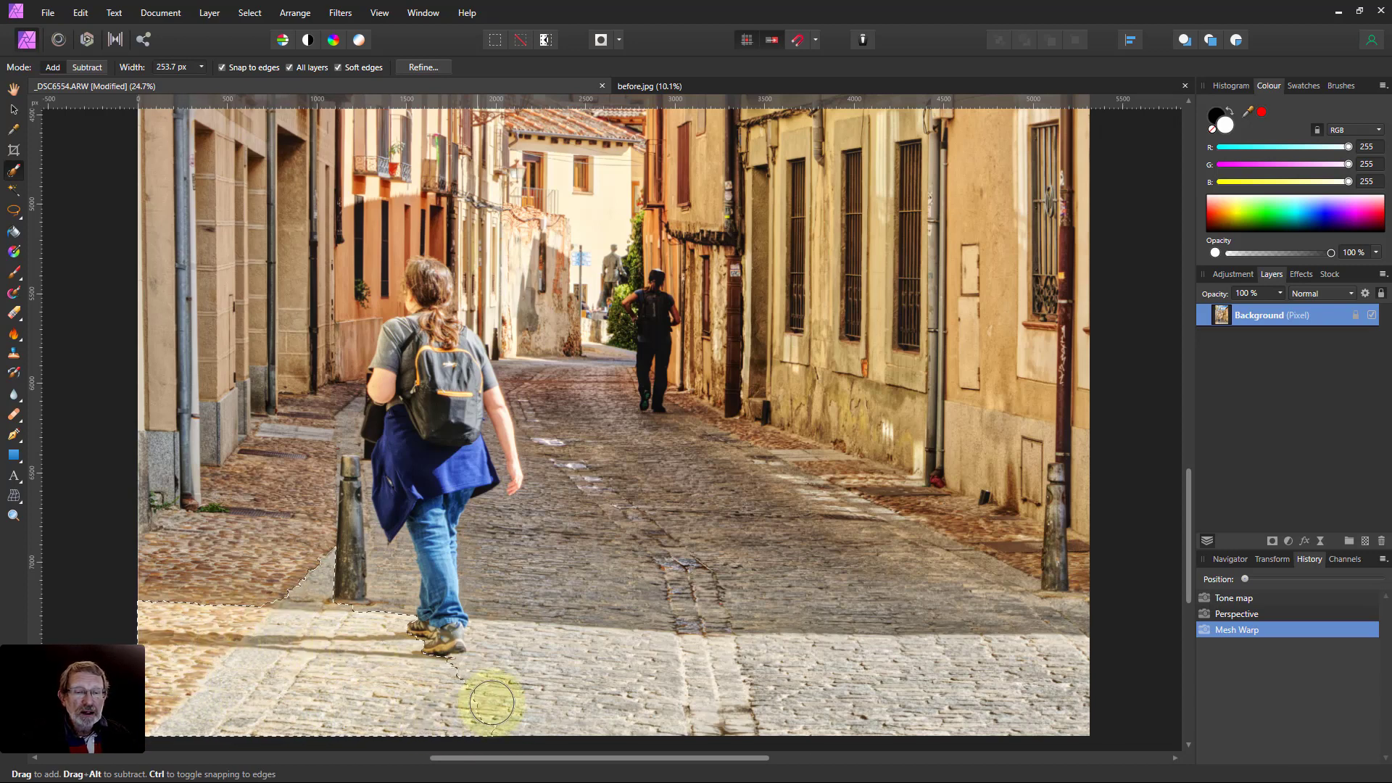
{"action": "left_click_drag", "start_coordinate": [687, 668], "coordinate": [908, 669]}
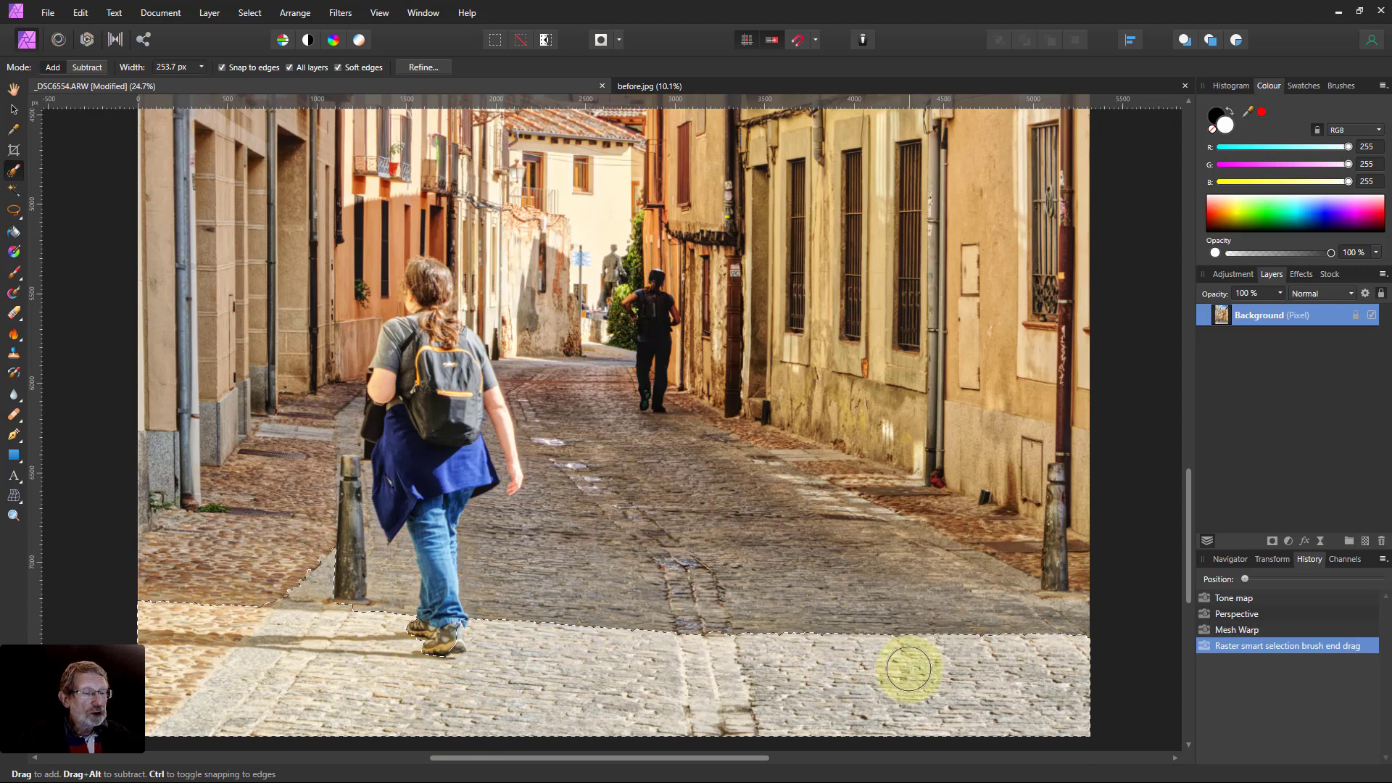
Subtract the shaded paving beside the bollard and the walker's shoes from the selection, narrowing the brush to 57.4 px for the shoes
{"action": "mouse_move", "coordinate": [254, 595]}
{"action": "left_mouse_down"}
{"action": "mouse_move", "coordinate": [312, 555]}
{"action": "mouse_move", "coordinate": [320, 565]}
{"action": "mouse_move", "coordinate": [265, 558]}
{"action": "left_mouse_up"}
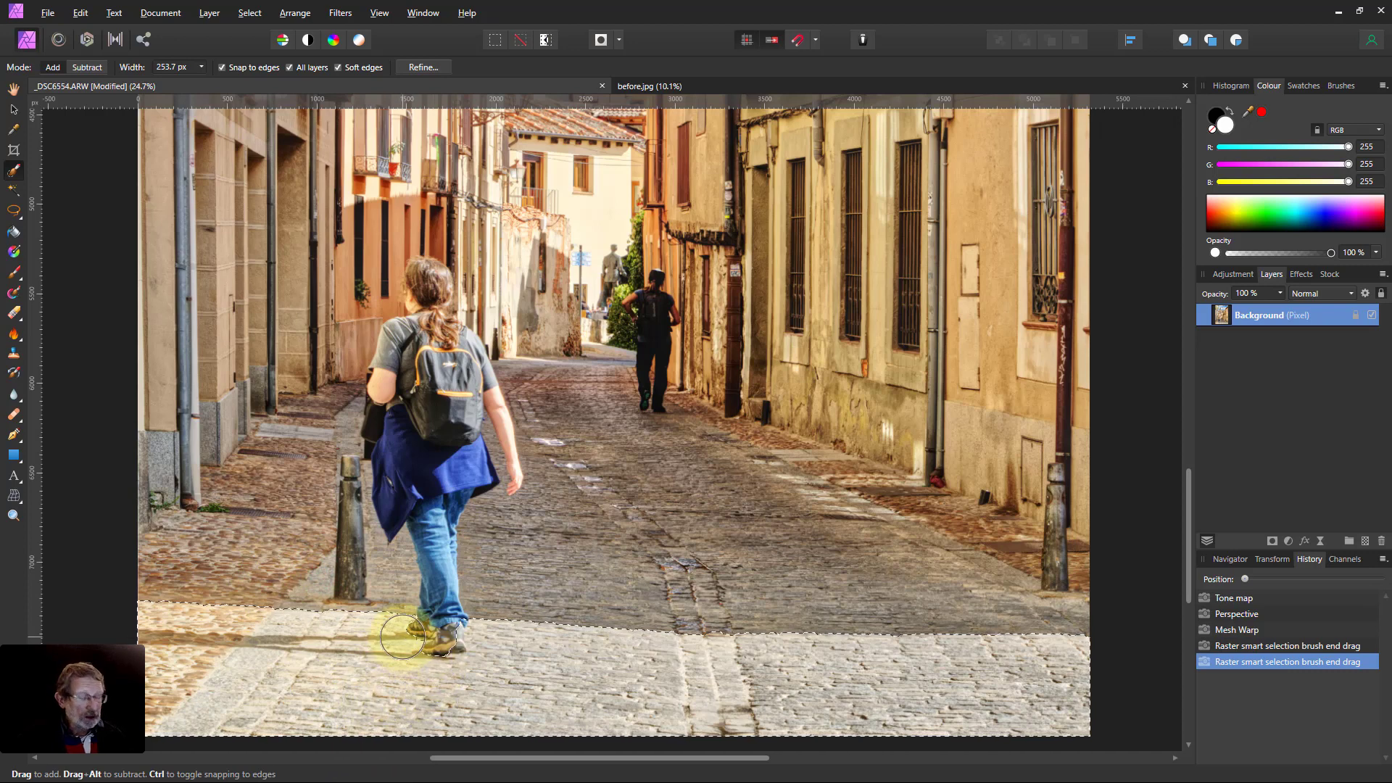
{"action": "key", "text": "bracketleft"}
{"action": "key", "text": "bracketleft"}
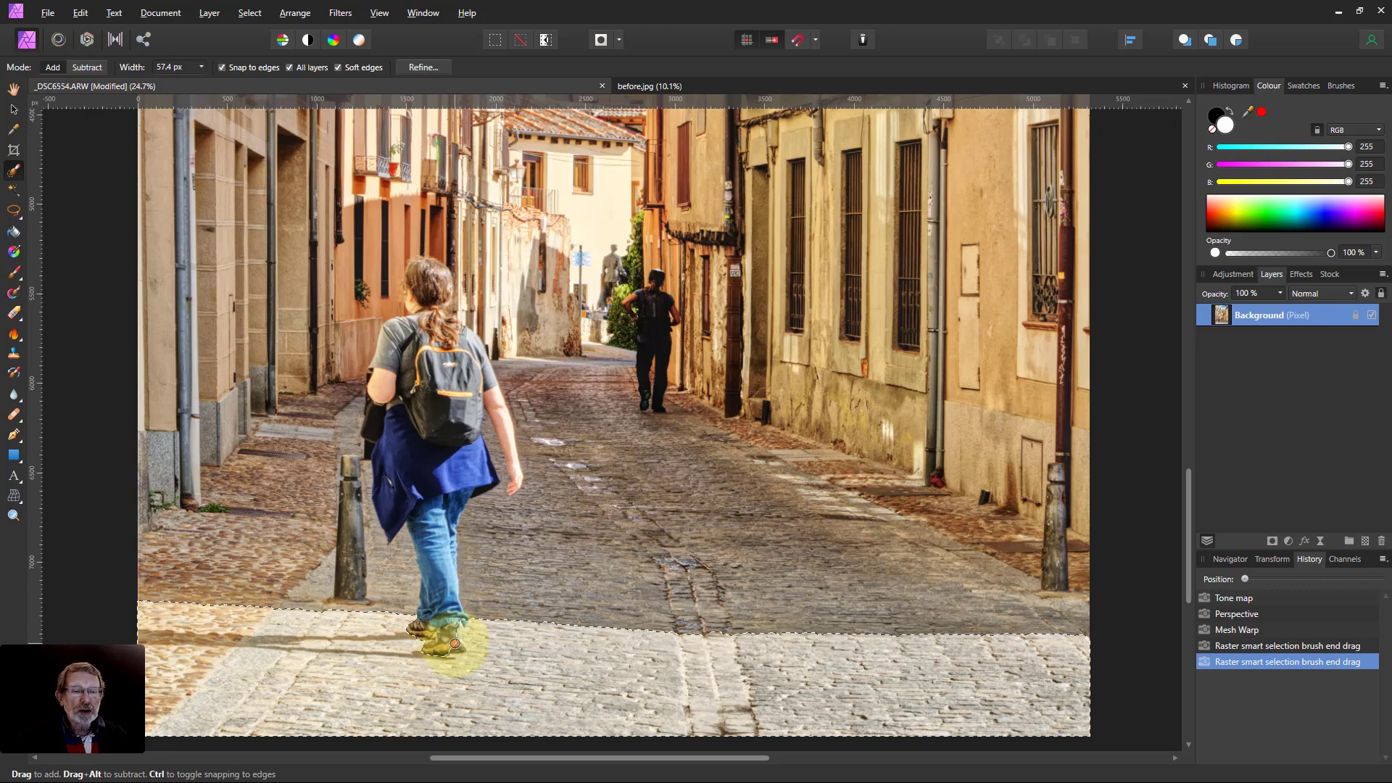
{"action": "left_click_drag", "start_coordinate": [455, 643], "coordinate": [437, 668]}
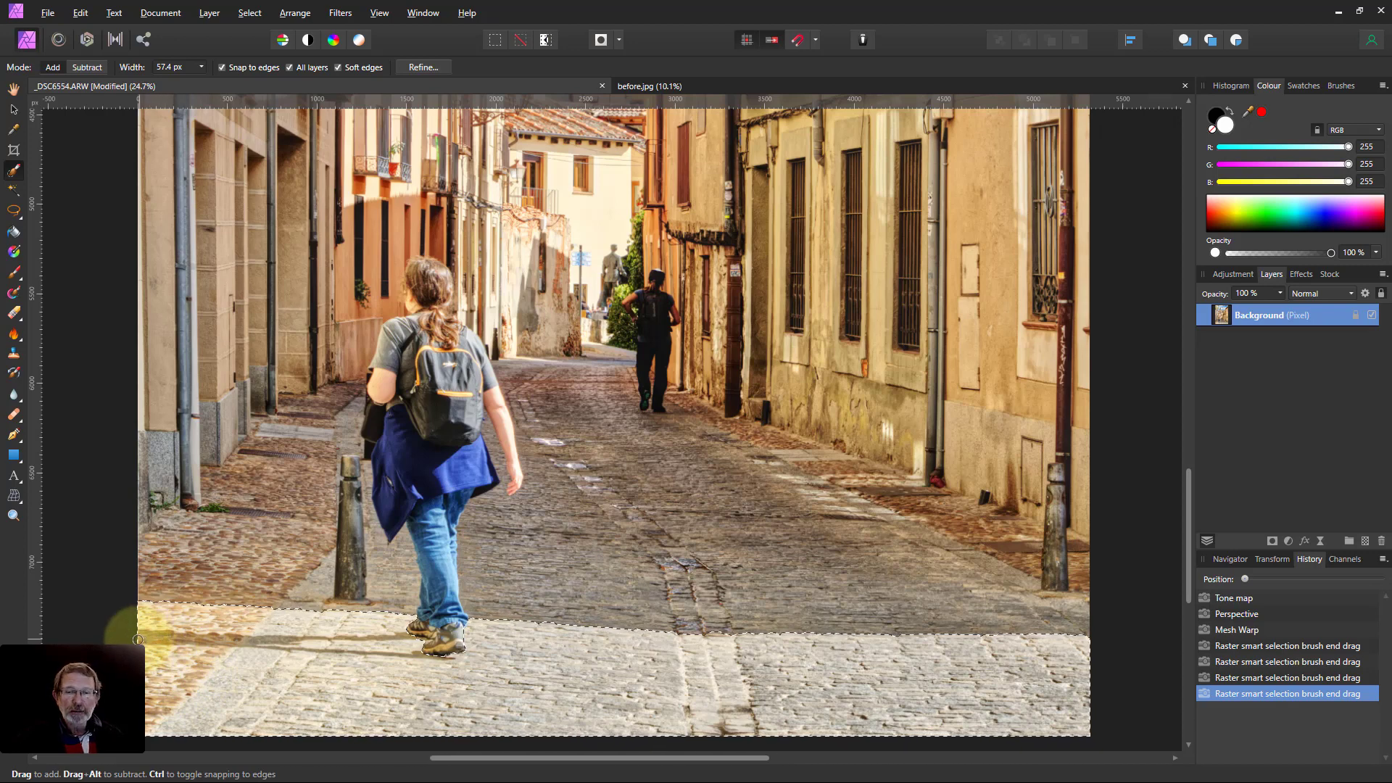
Subtract the walker's long shadow on the pavement from the selection, reducing the brush width to 34.5 px towards its narrow end
{"action": "key", "text": "alt"}
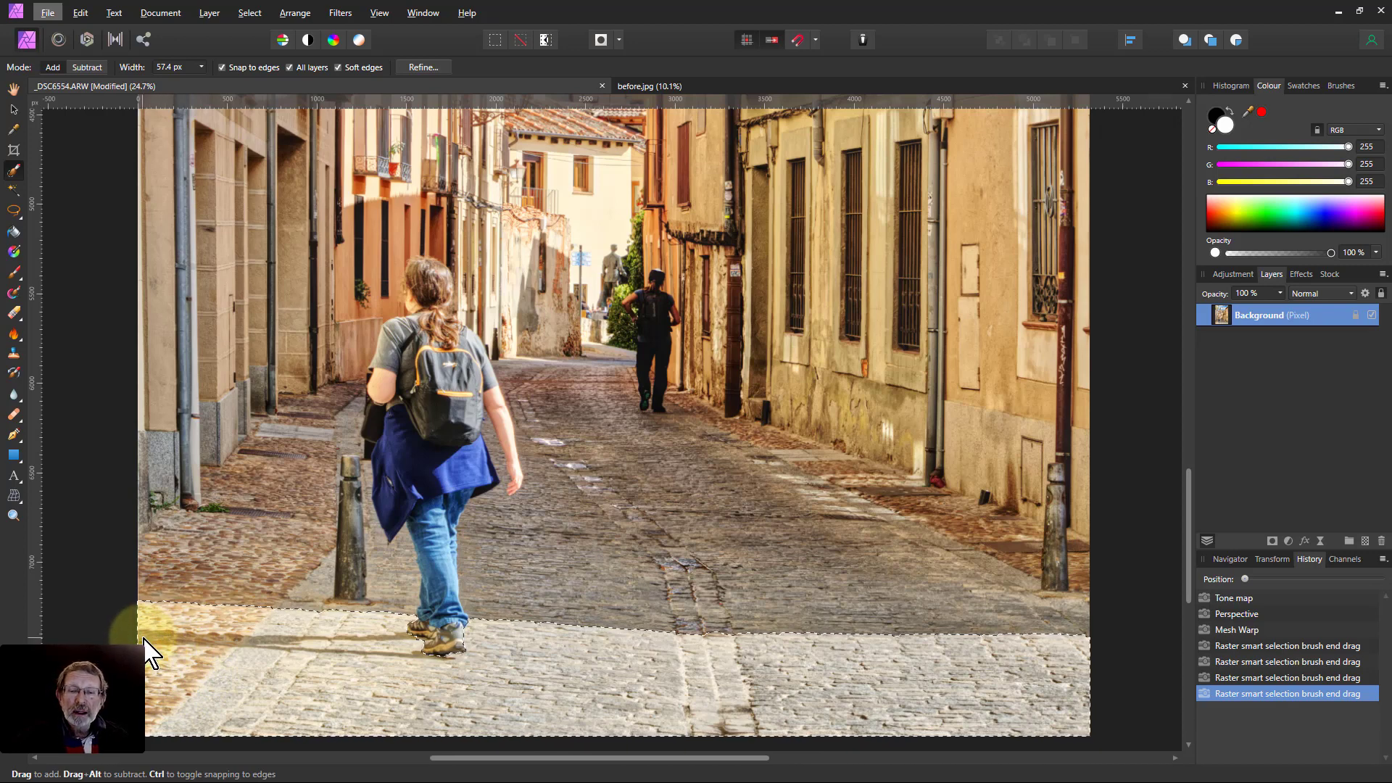
{"action": "key", "text": "alt"}
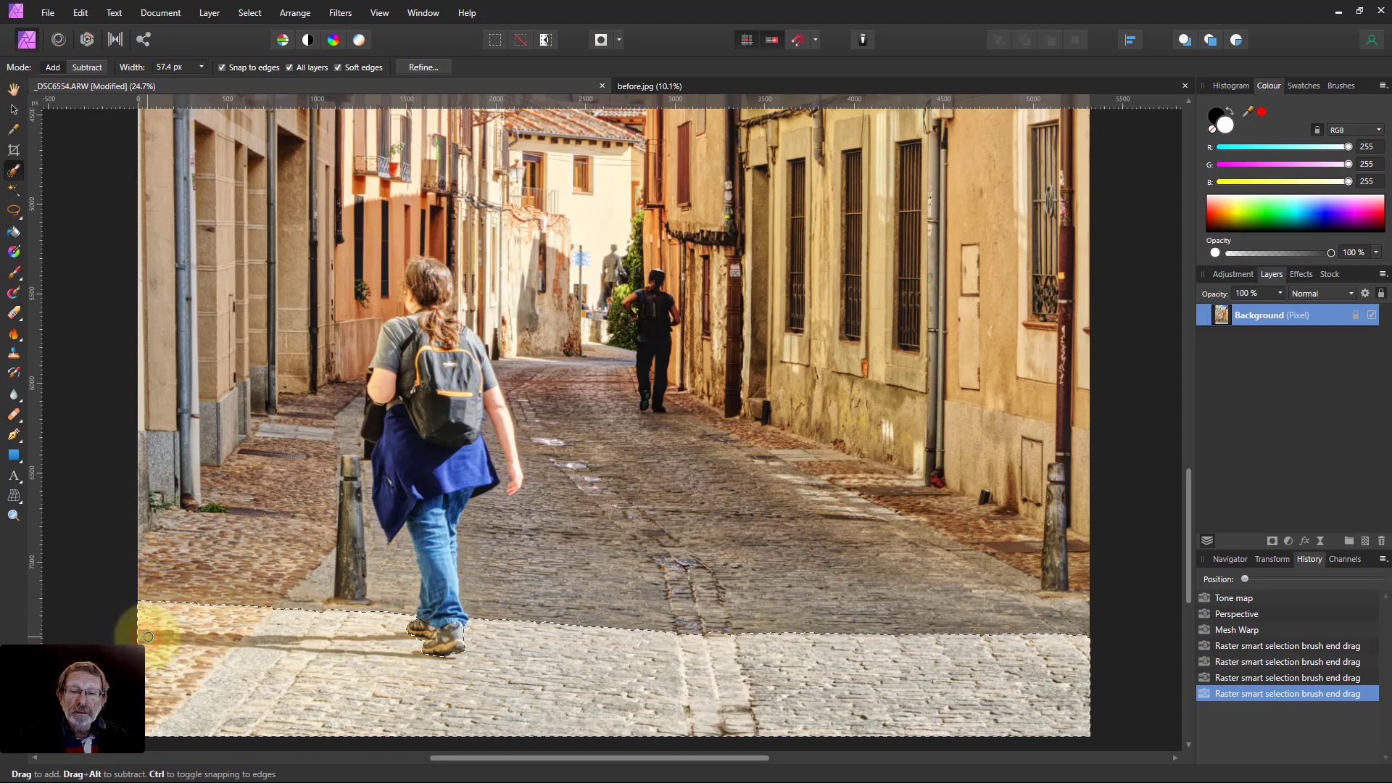
{"action": "left_click_drag", "start_coordinate": [156, 637], "coordinate": [127, 638]}
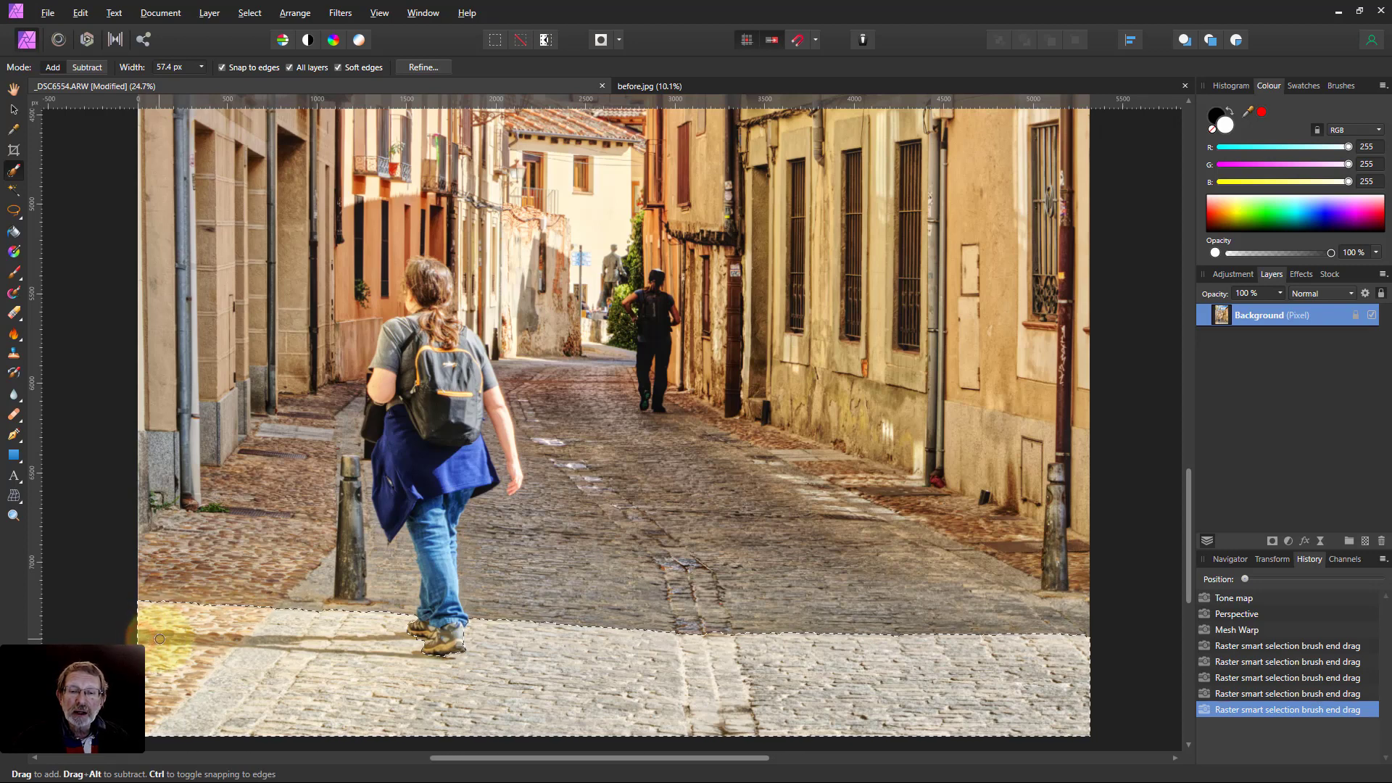
{"action": "left_click", "coordinate": [792, 675]}
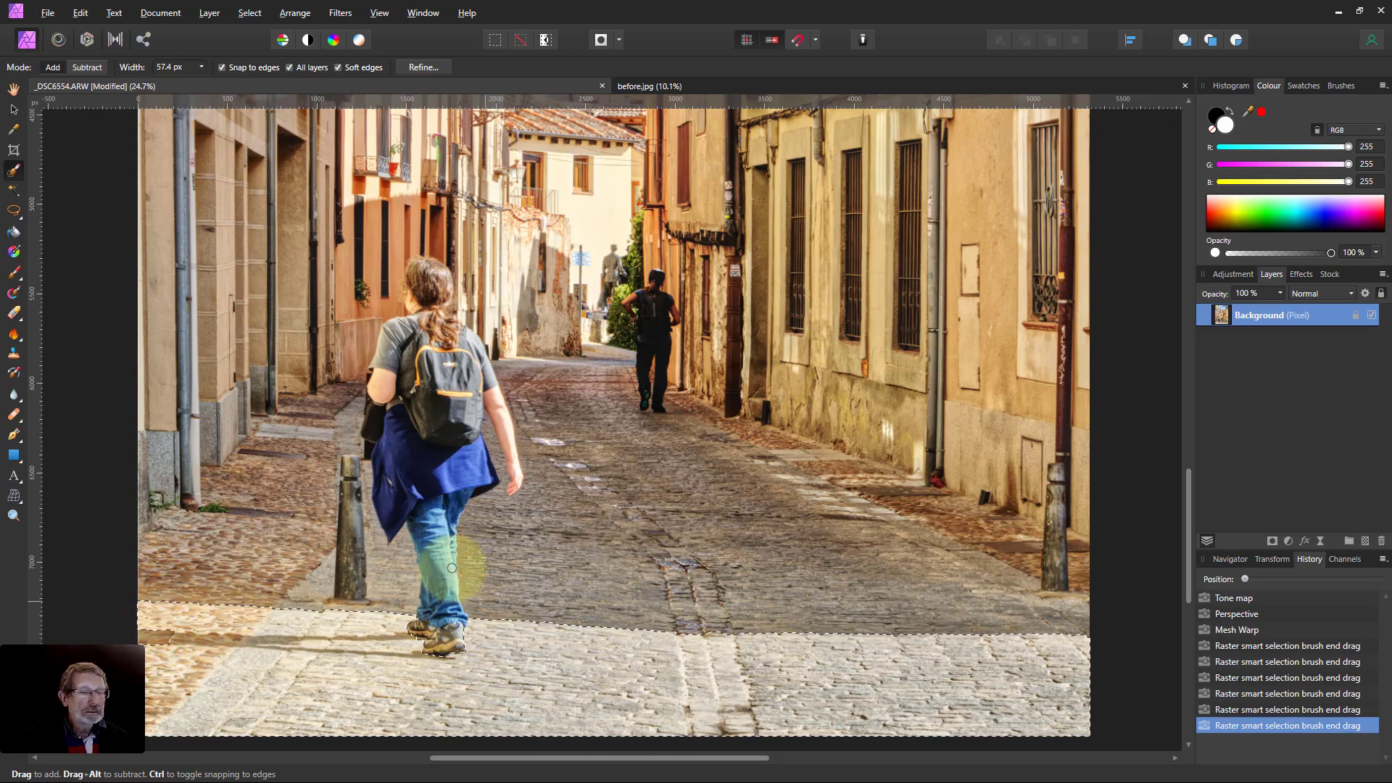
{"action": "left_click", "coordinate": [214, 641]}
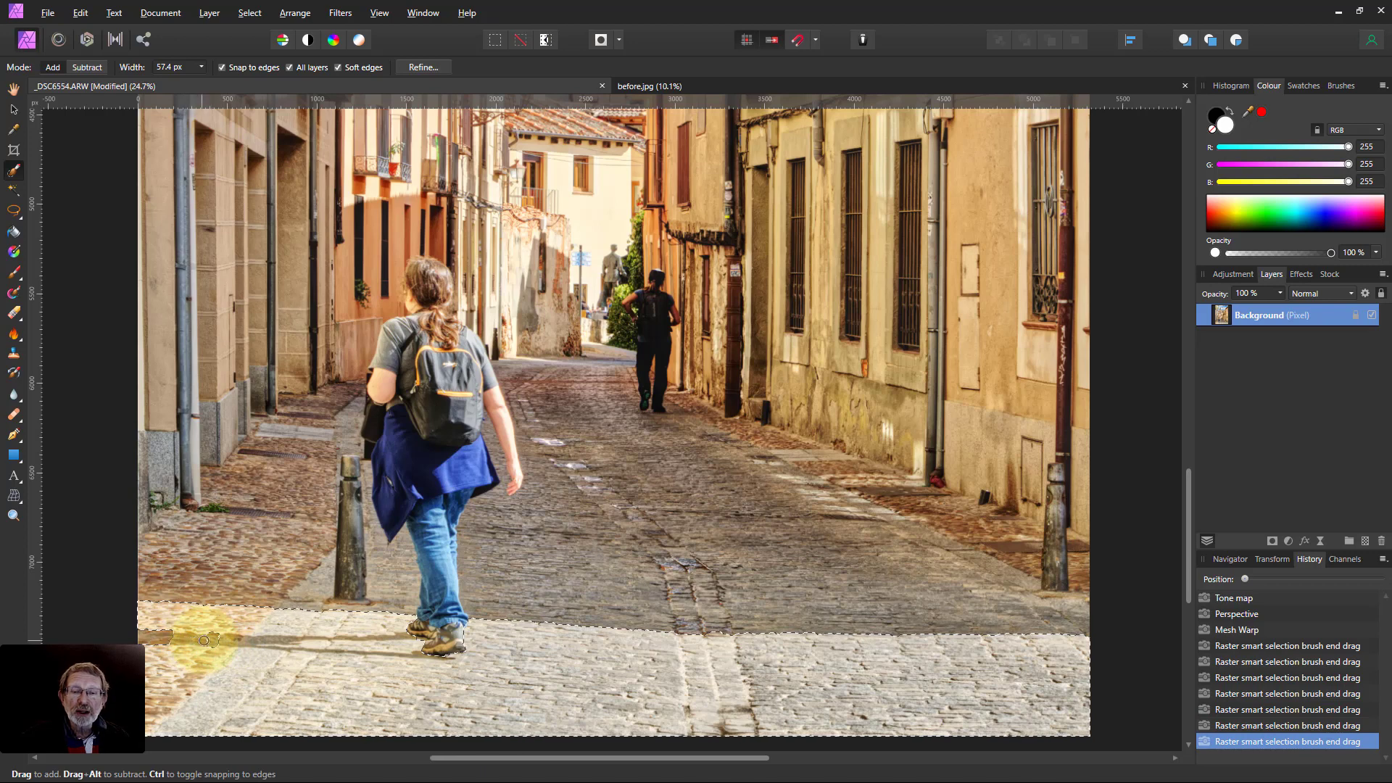
{"action": "mouse_move", "coordinate": [209, 641]}
{"action": "left_mouse_down"}
{"action": "mouse_move", "coordinate": [182, 639]}
{"action": "mouse_move", "coordinate": [242, 639]}
{"action": "left_mouse_up"}
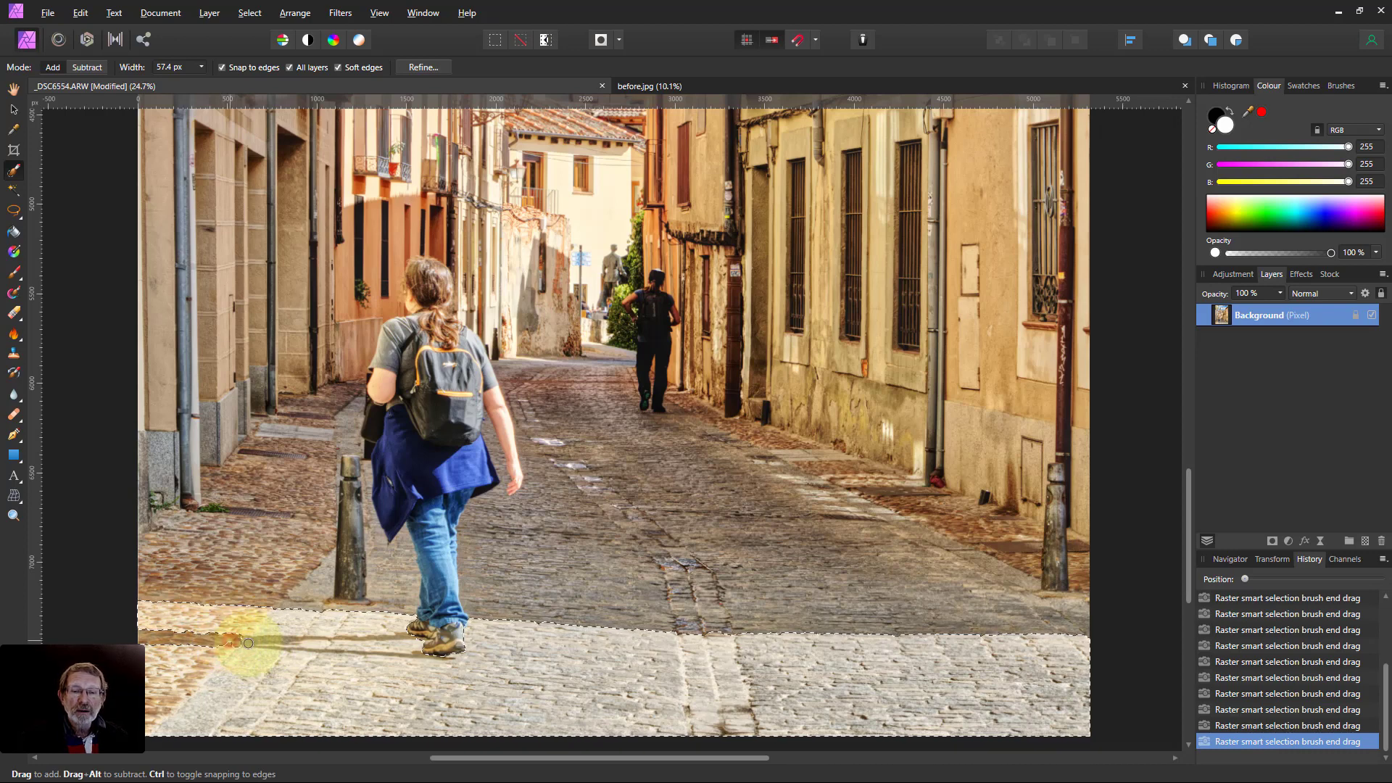
{"action": "key", "text": "bracketleft"}
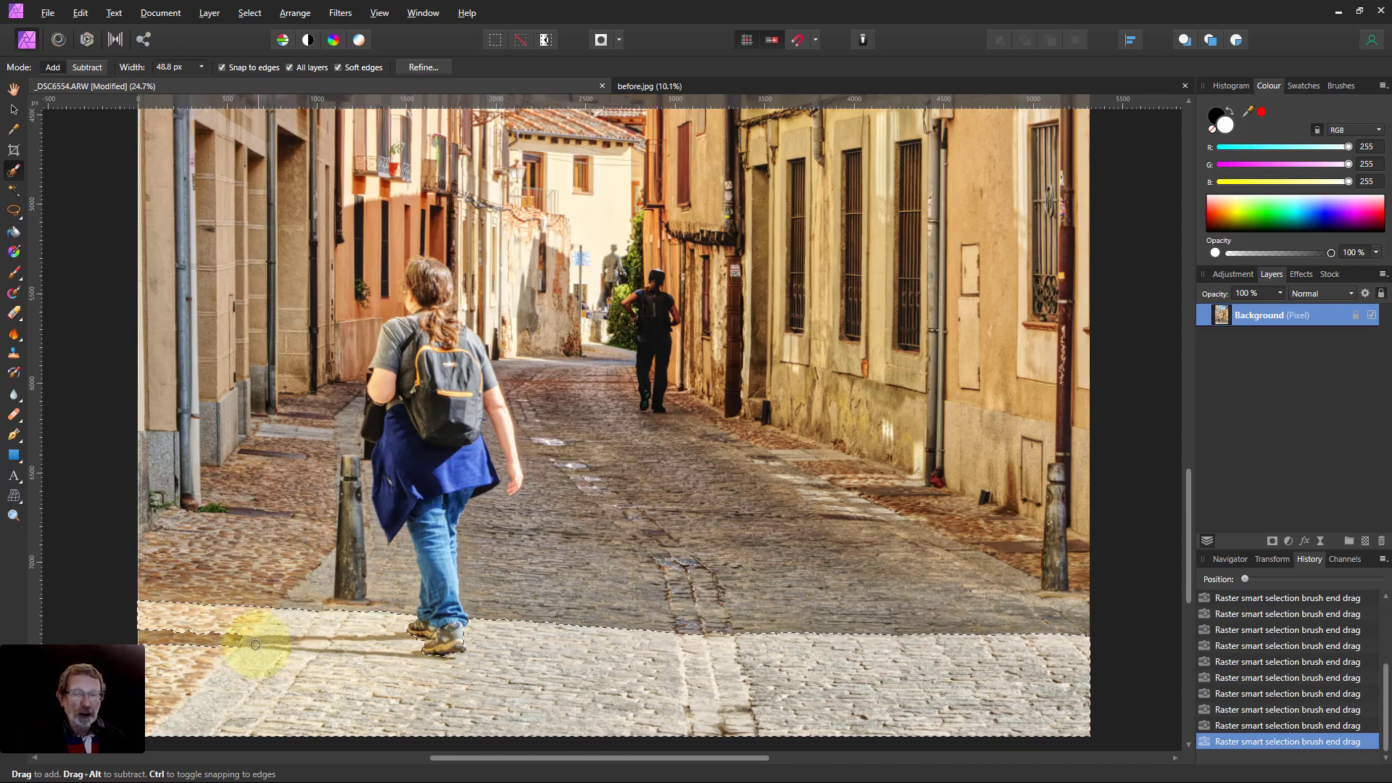
{"action": "key", "text": "bracketleft"}
{"action": "key", "text": "bracketleft"}
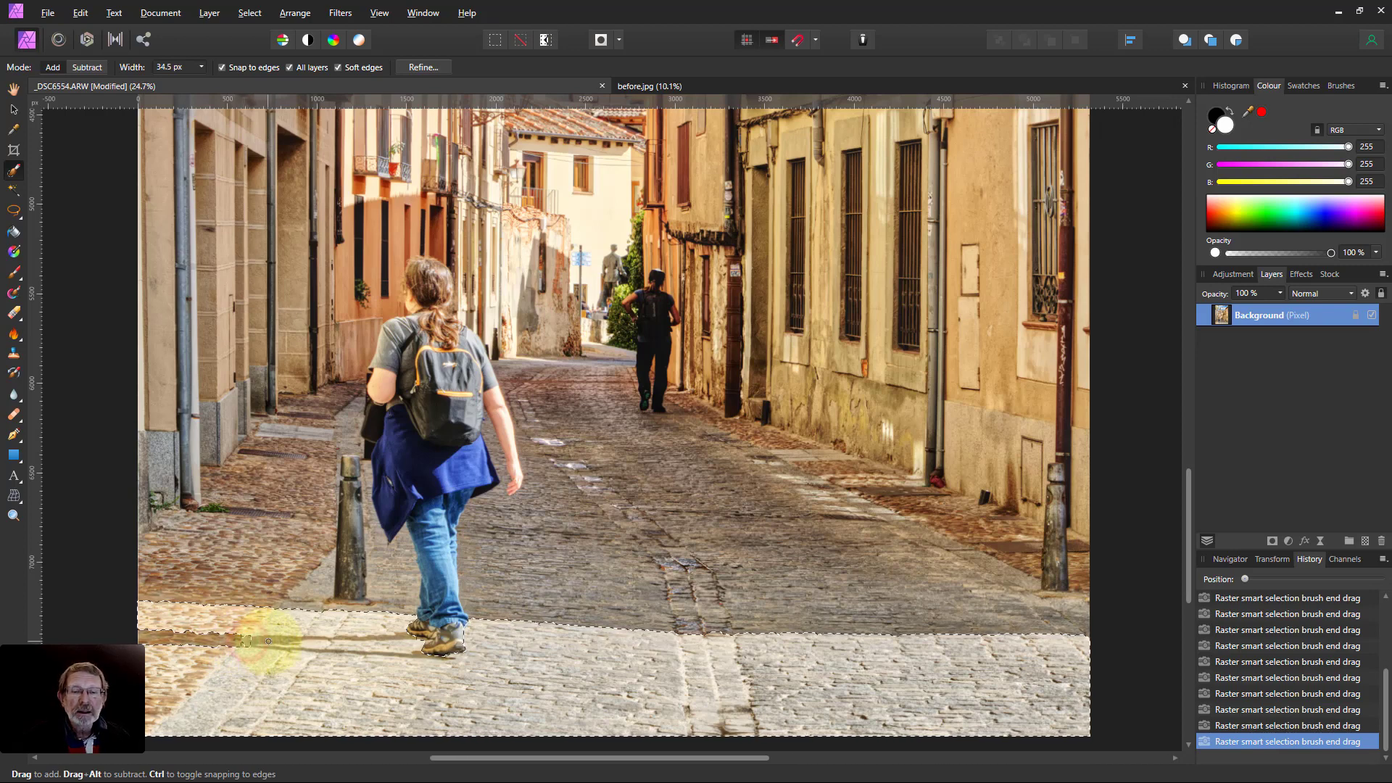
{"action": "left_click_drag", "start_coordinate": [268, 641], "coordinate": [278, 640]}
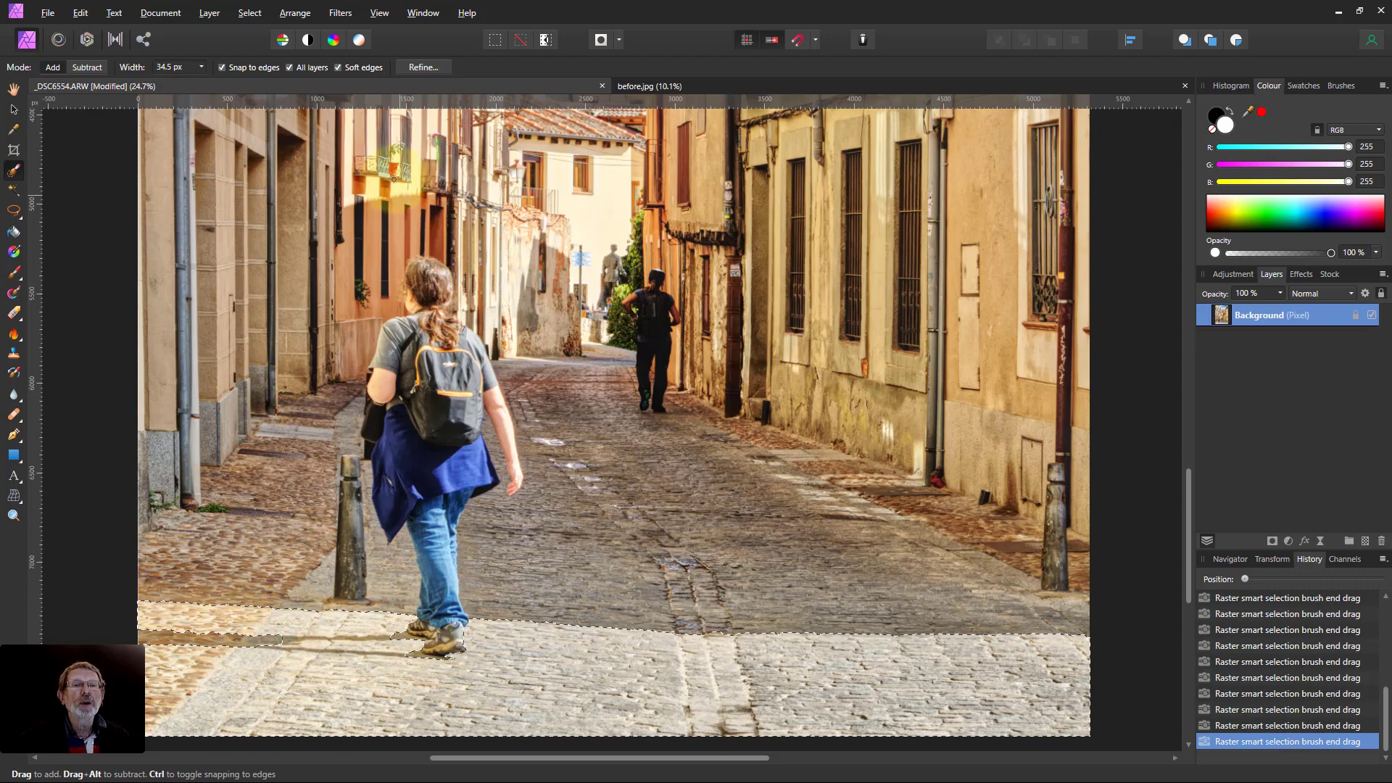
Refine the selection by painting with the 50 px Matte adjustment brush around the walker's shoes and along the shadow
{"action": "left_click", "coordinate": [428, 68]}
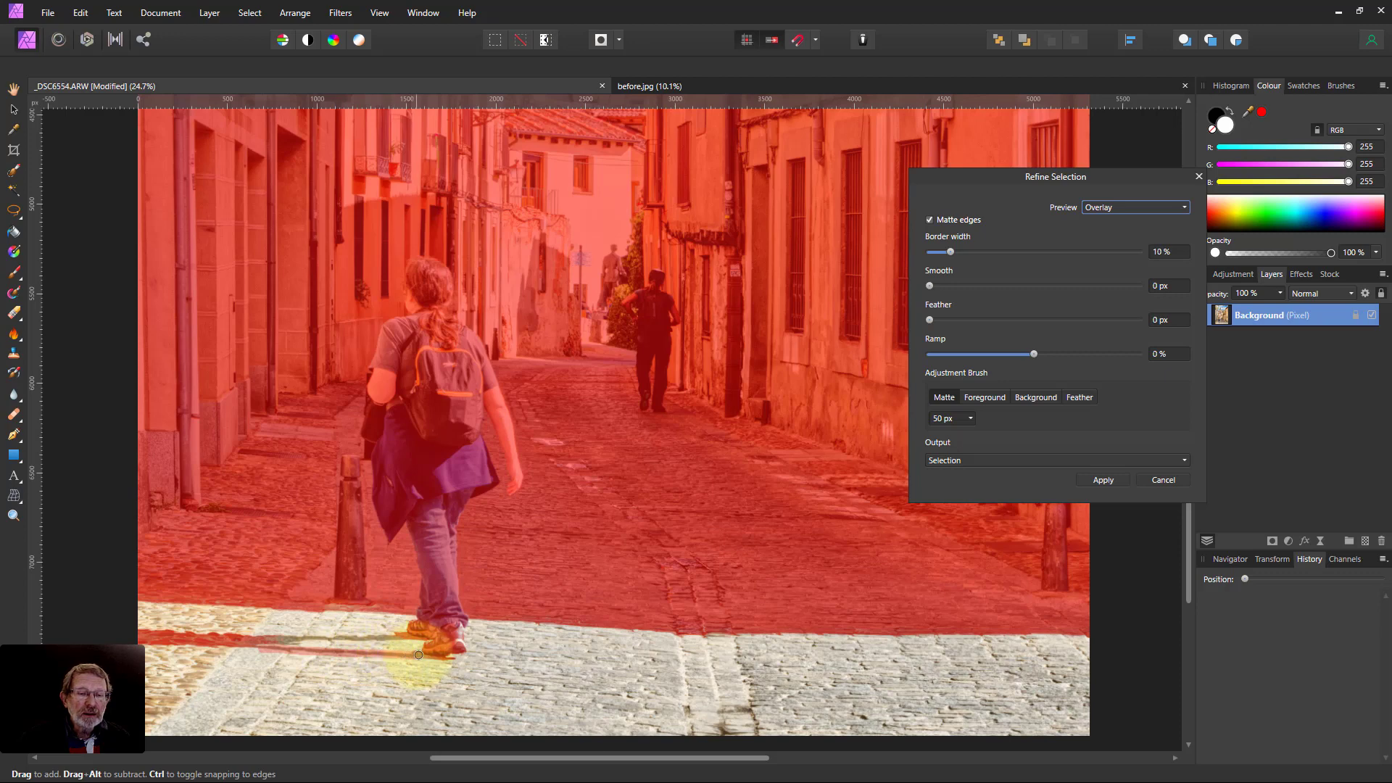
{"action": "left_click_drag", "start_coordinate": [418, 655], "coordinate": [422, 660]}
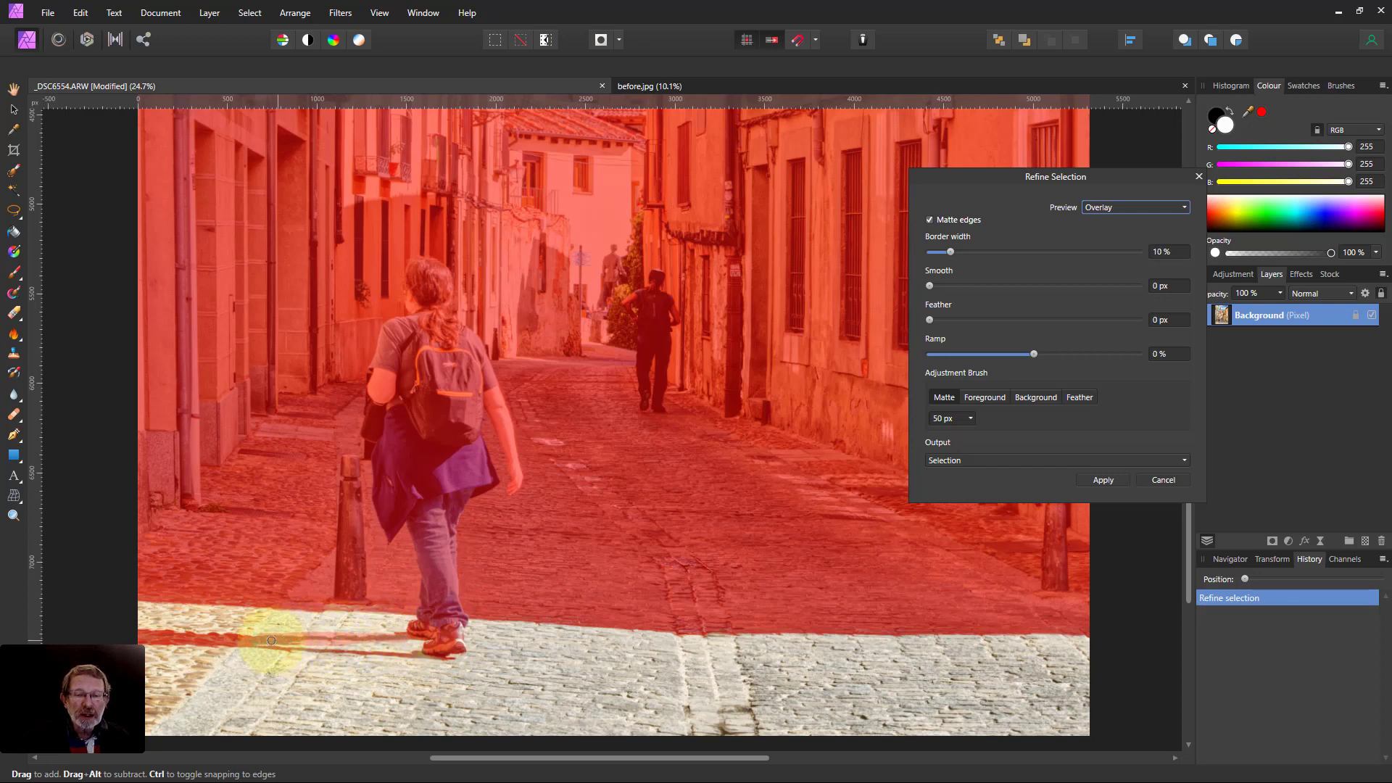
{"action": "left_click_drag", "start_coordinate": [272, 641], "coordinate": [305, 649]}
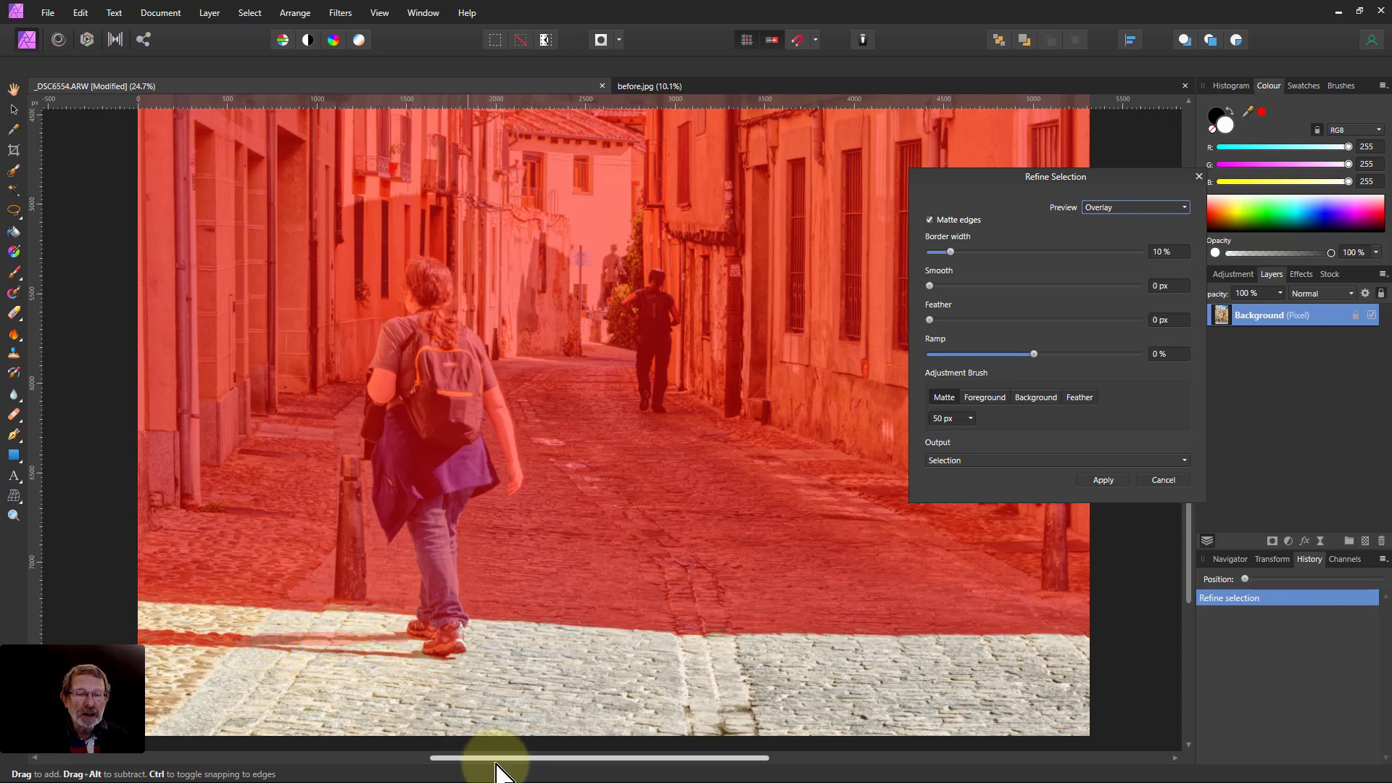
{"action": "left_click", "coordinate": [434, 658]}
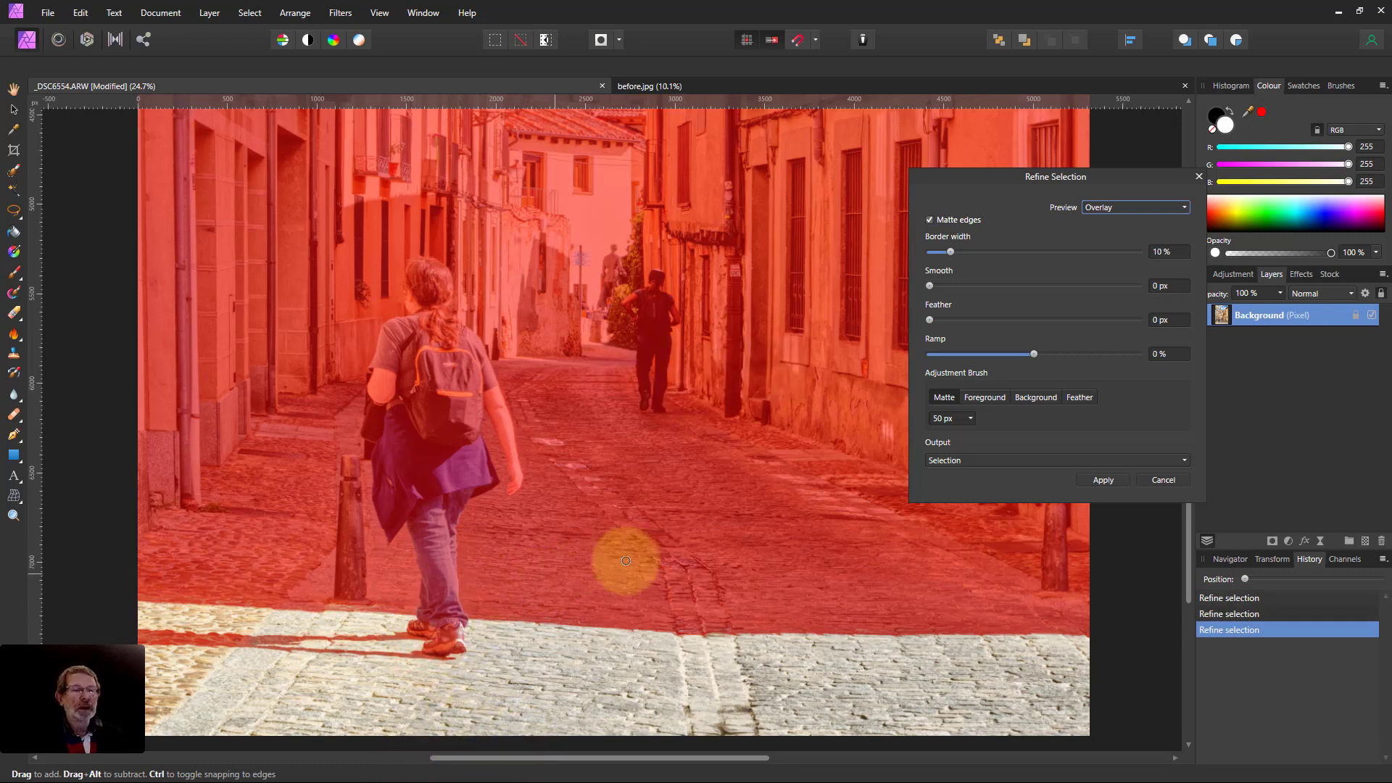
Output the refined selection as a new layer with mask and apply the refinement
{"action": "left_click", "coordinate": [1036, 461]}
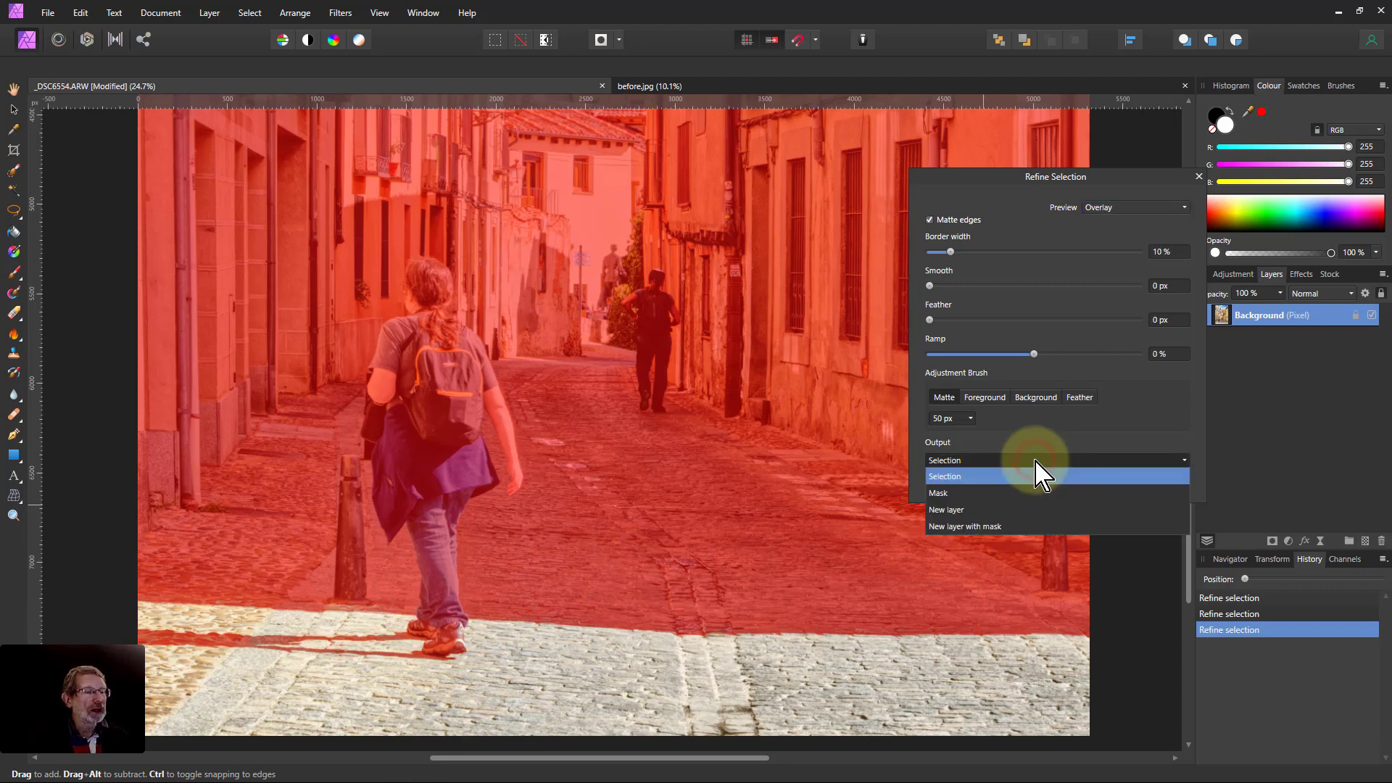
{"action": "left_click", "coordinate": [1013, 528]}
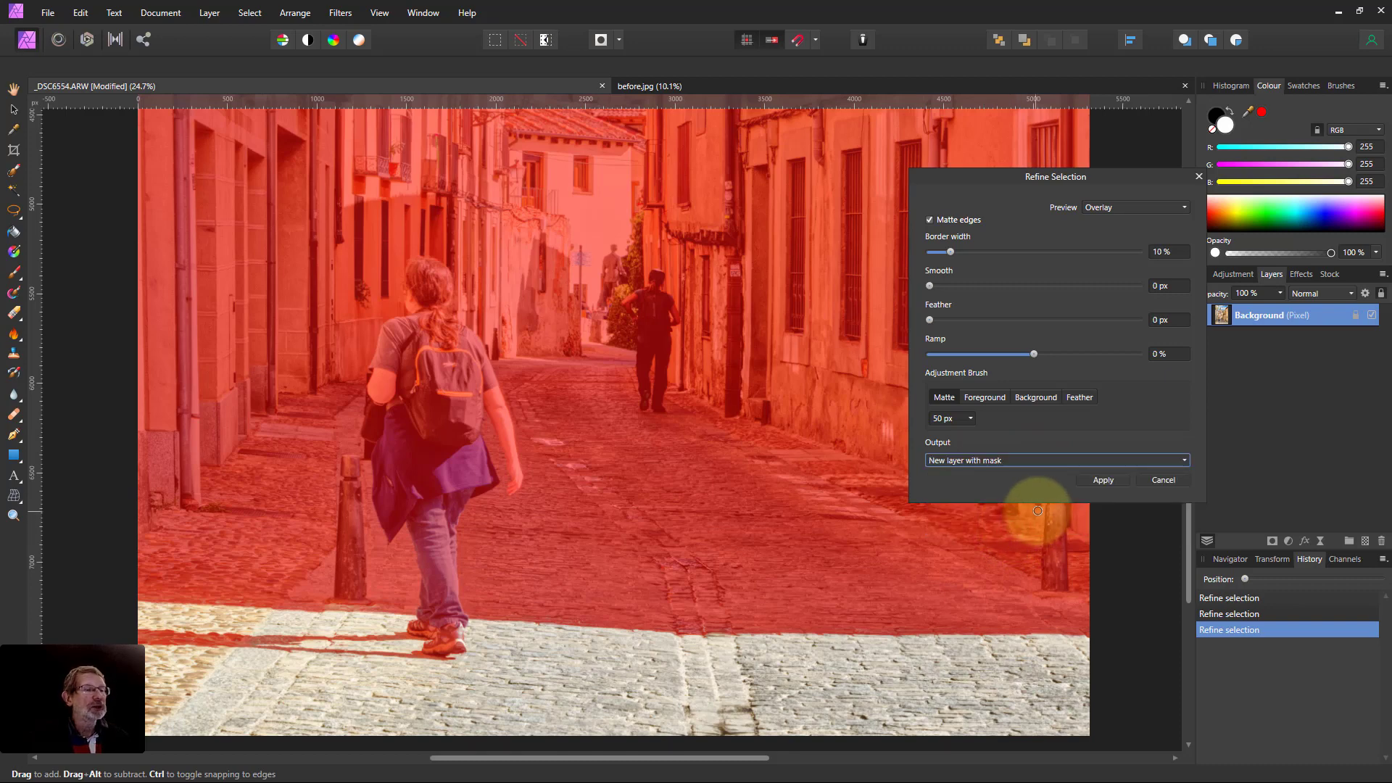
{"action": "left_click", "coordinate": [1108, 482]}
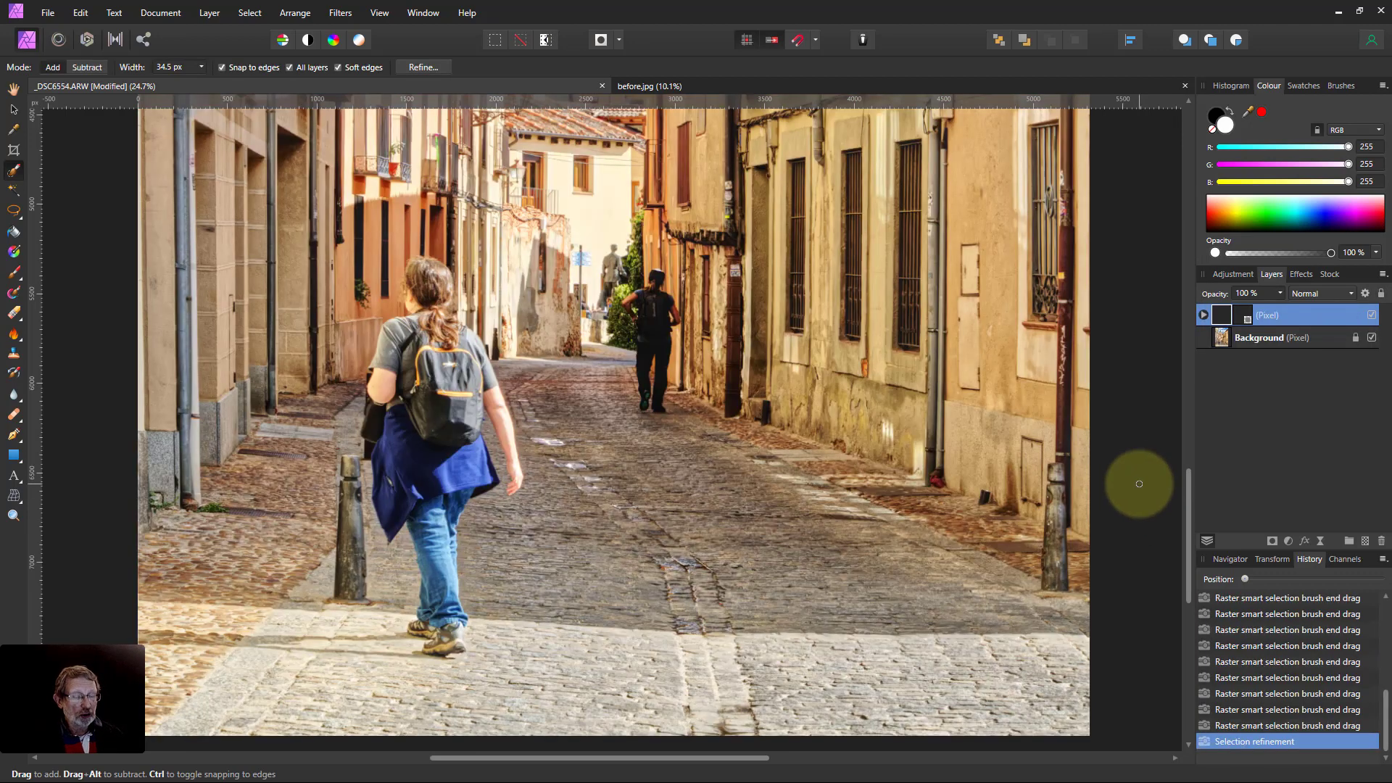
Expand the masked pixel layer to show its mask and add a Curves adjustment above it
{"action": "key", "text": "ctrl+0"}
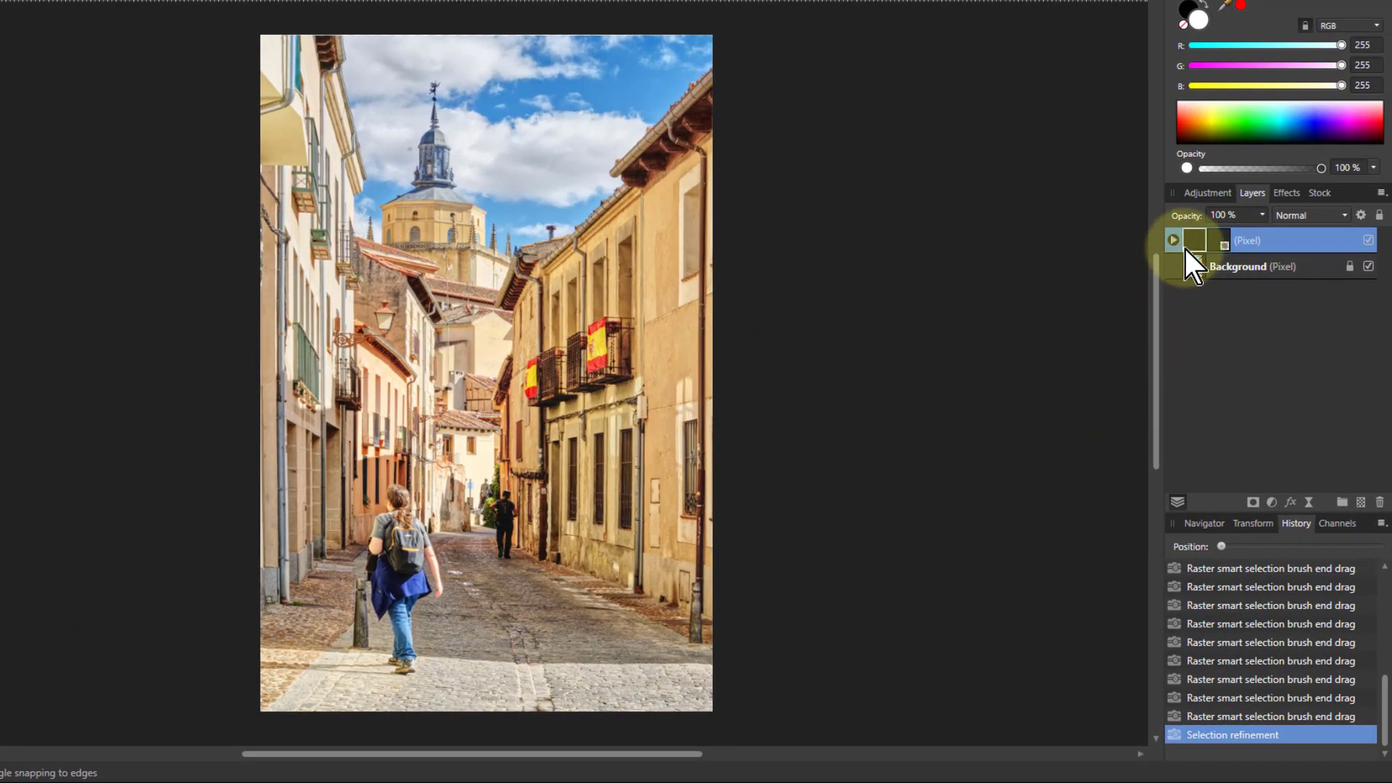
{"action": "left_click", "coordinate": [1173, 240]}
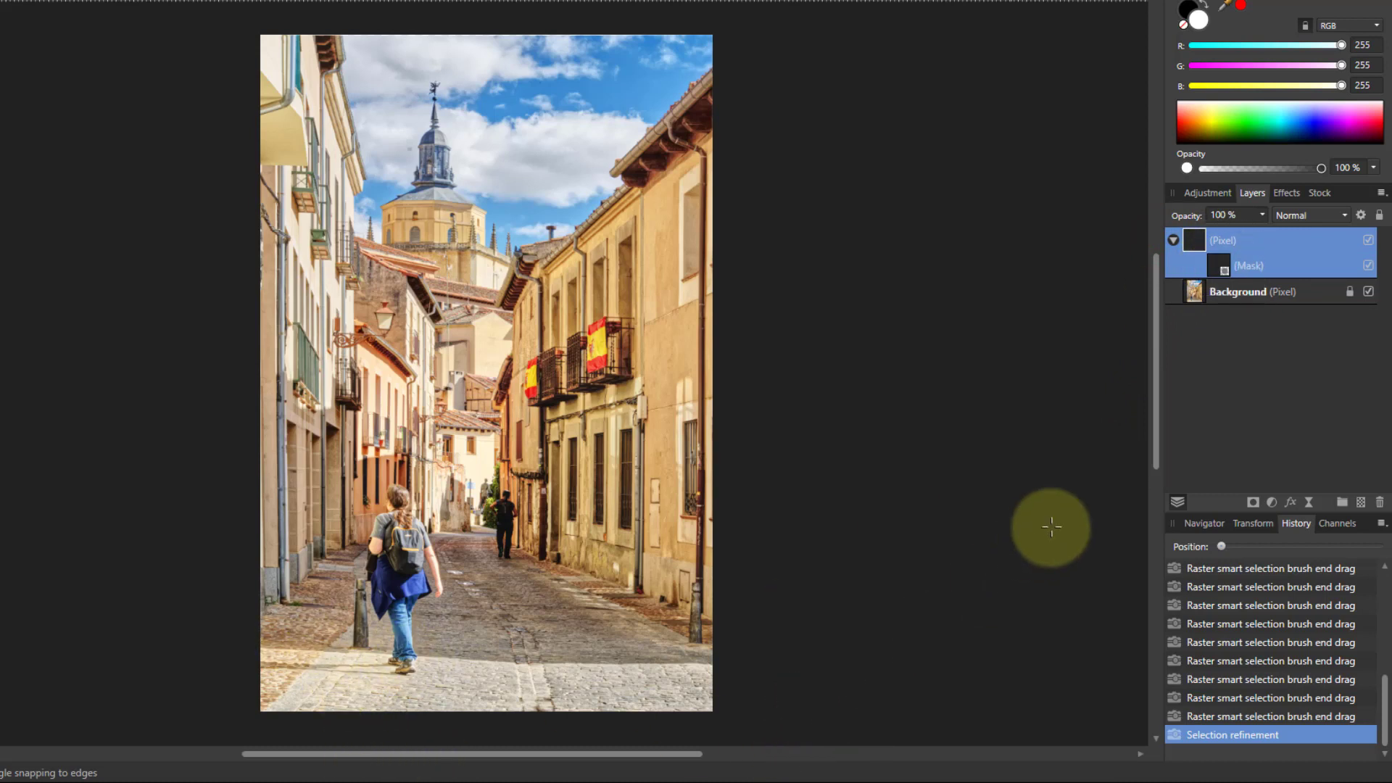
{"action": "left_click", "coordinate": [1272, 503]}
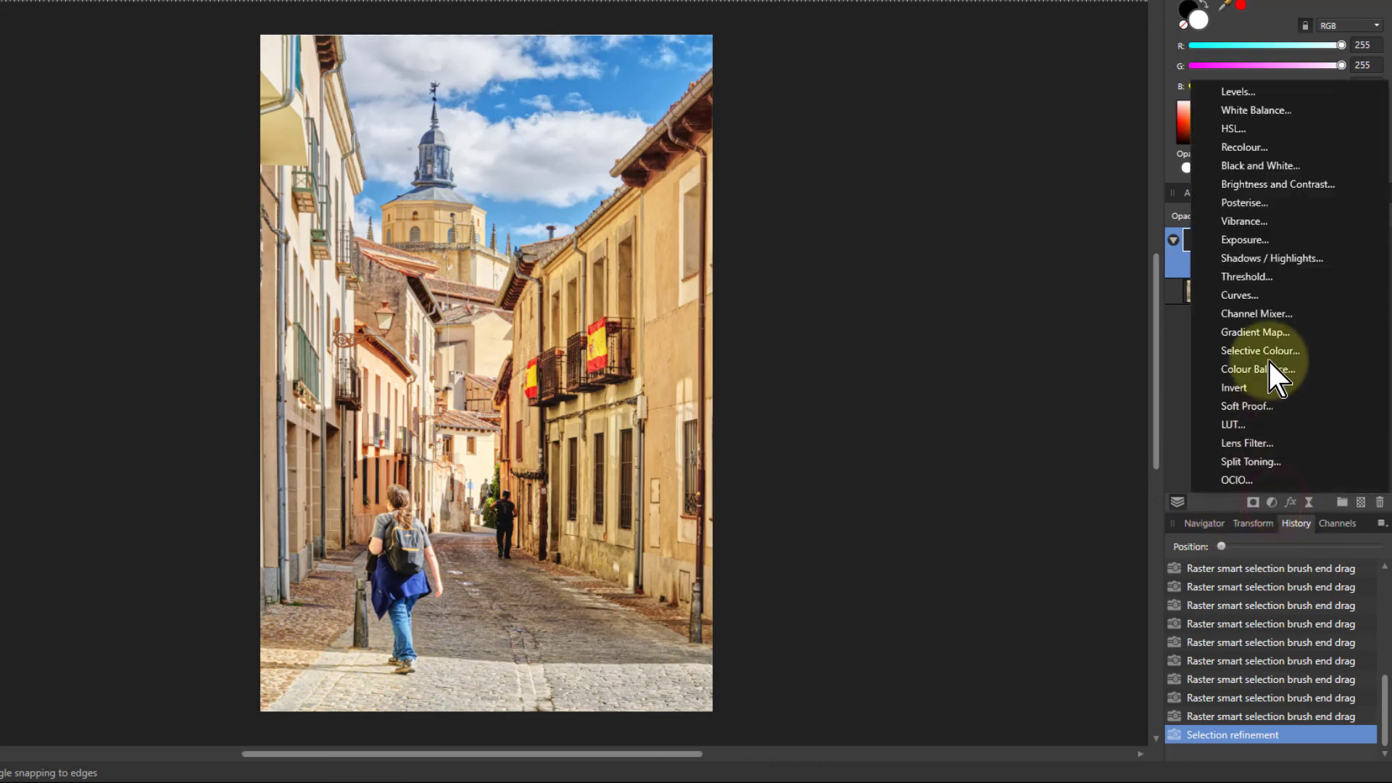
{"action": "left_click", "coordinate": [1238, 296]}
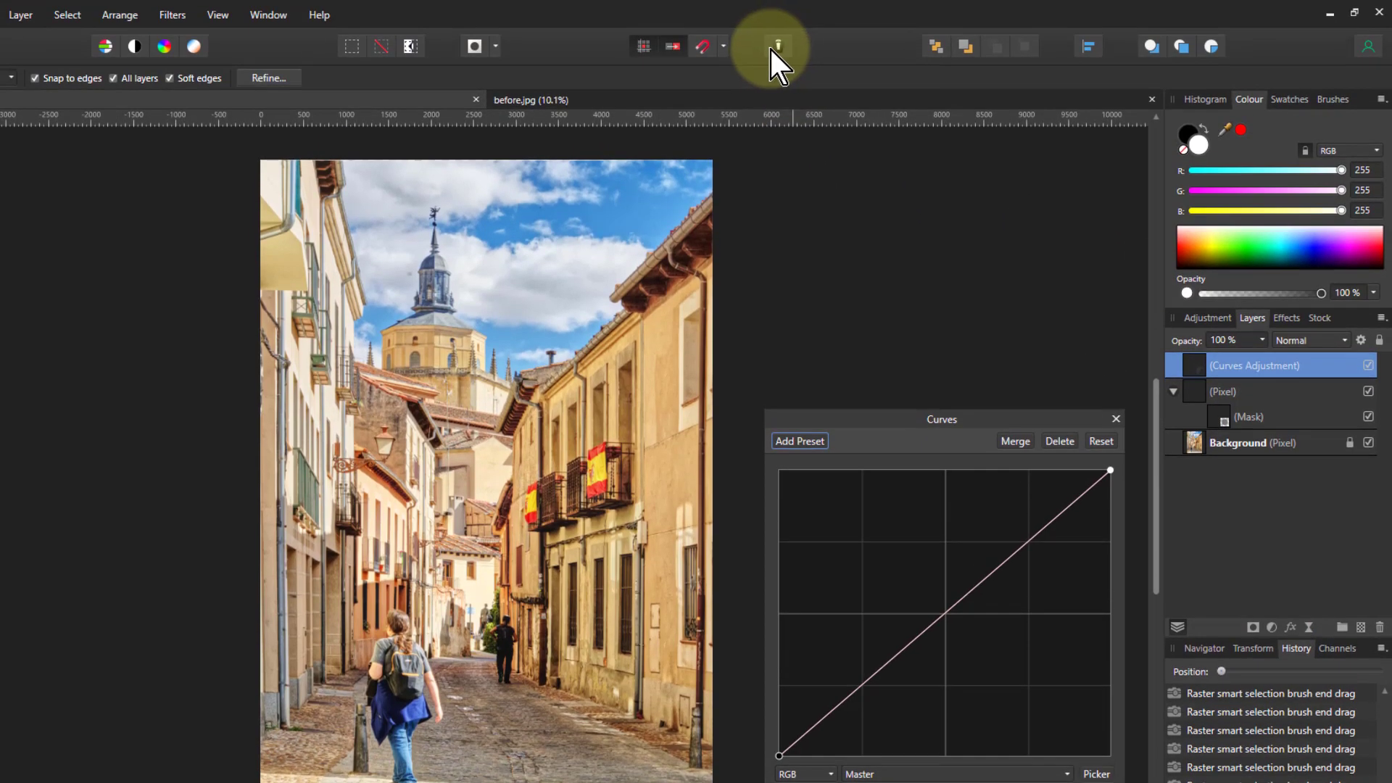
Review the Assistant settings for adding adjustment and mask layers to a selection, keeping masks added as child layers
{"action": "left_click", "coordinate": [778, 46]}
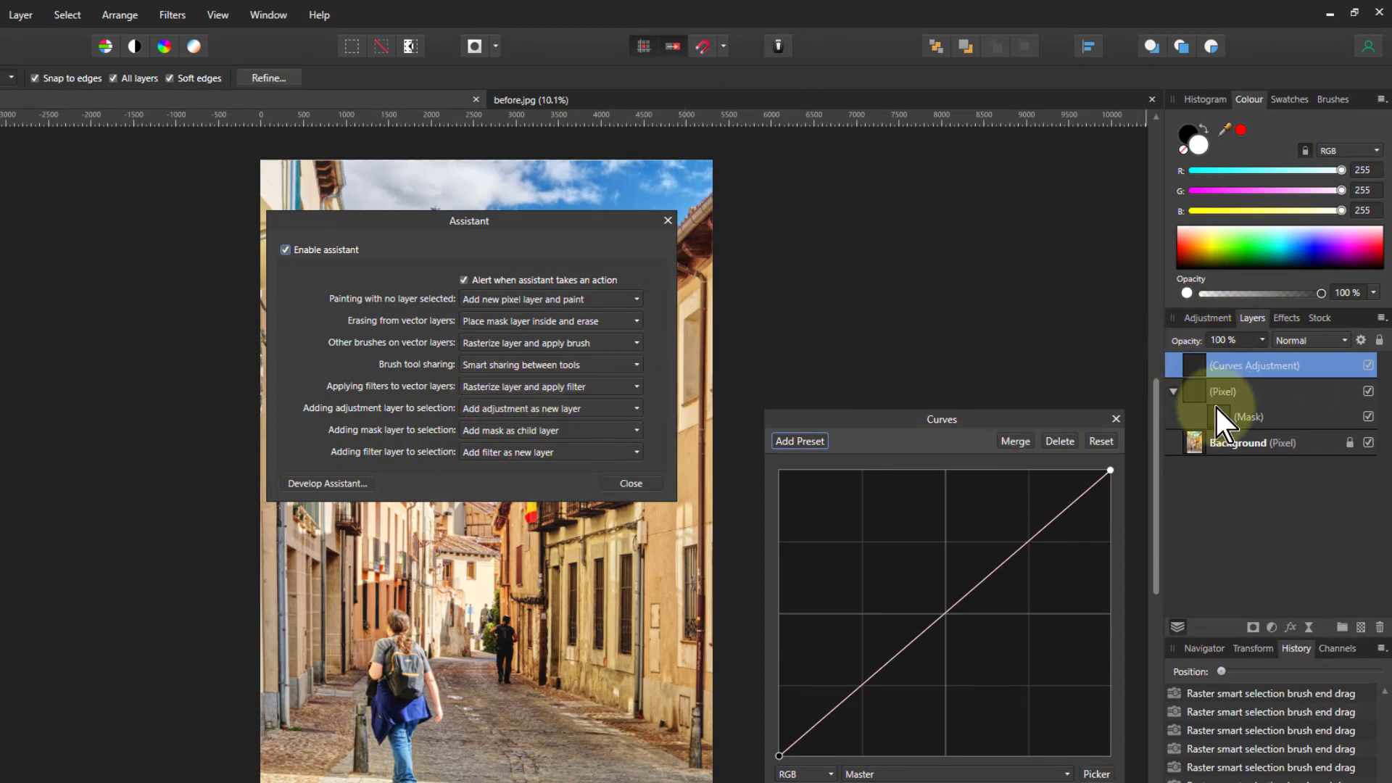
{"action": "left_click", "coordinate": [505, 434]}
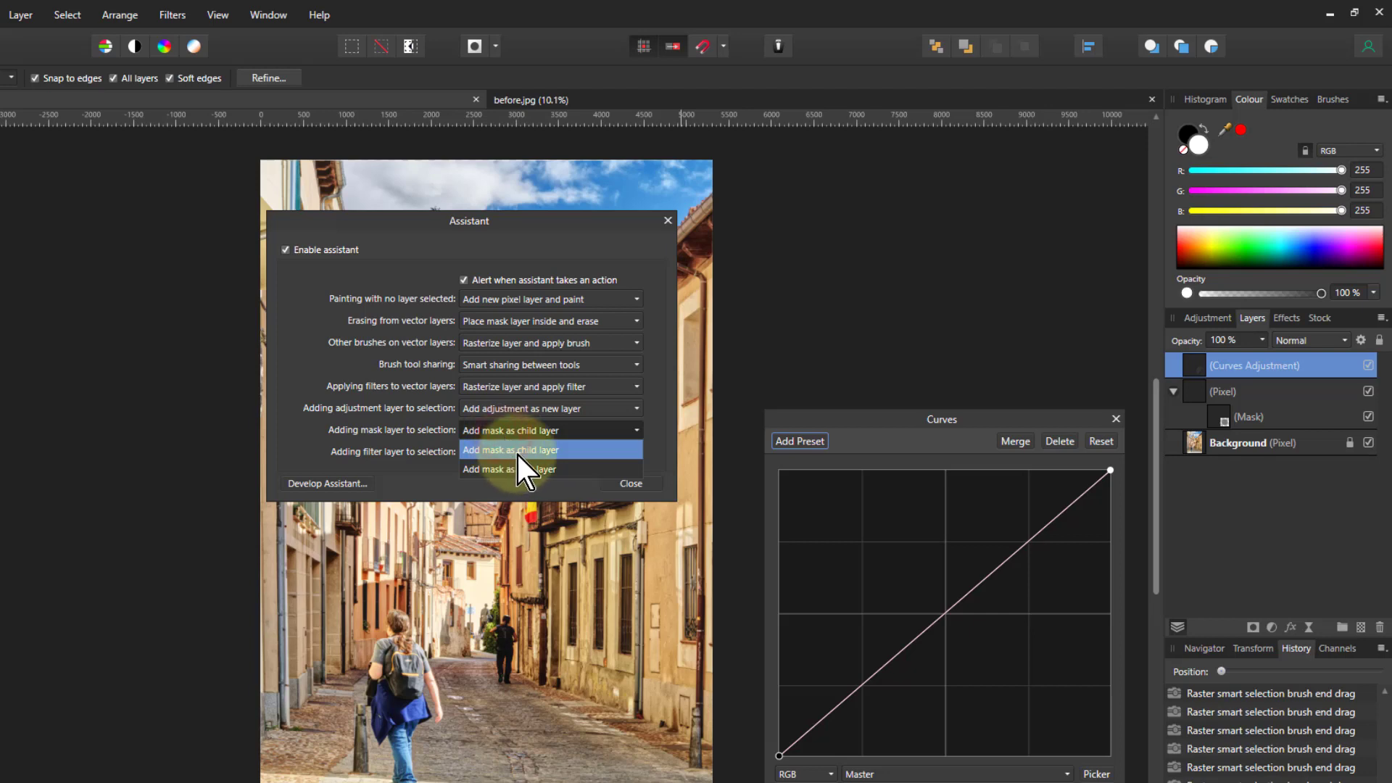
{"action": "left_click", "coordinate": [504, 413]}
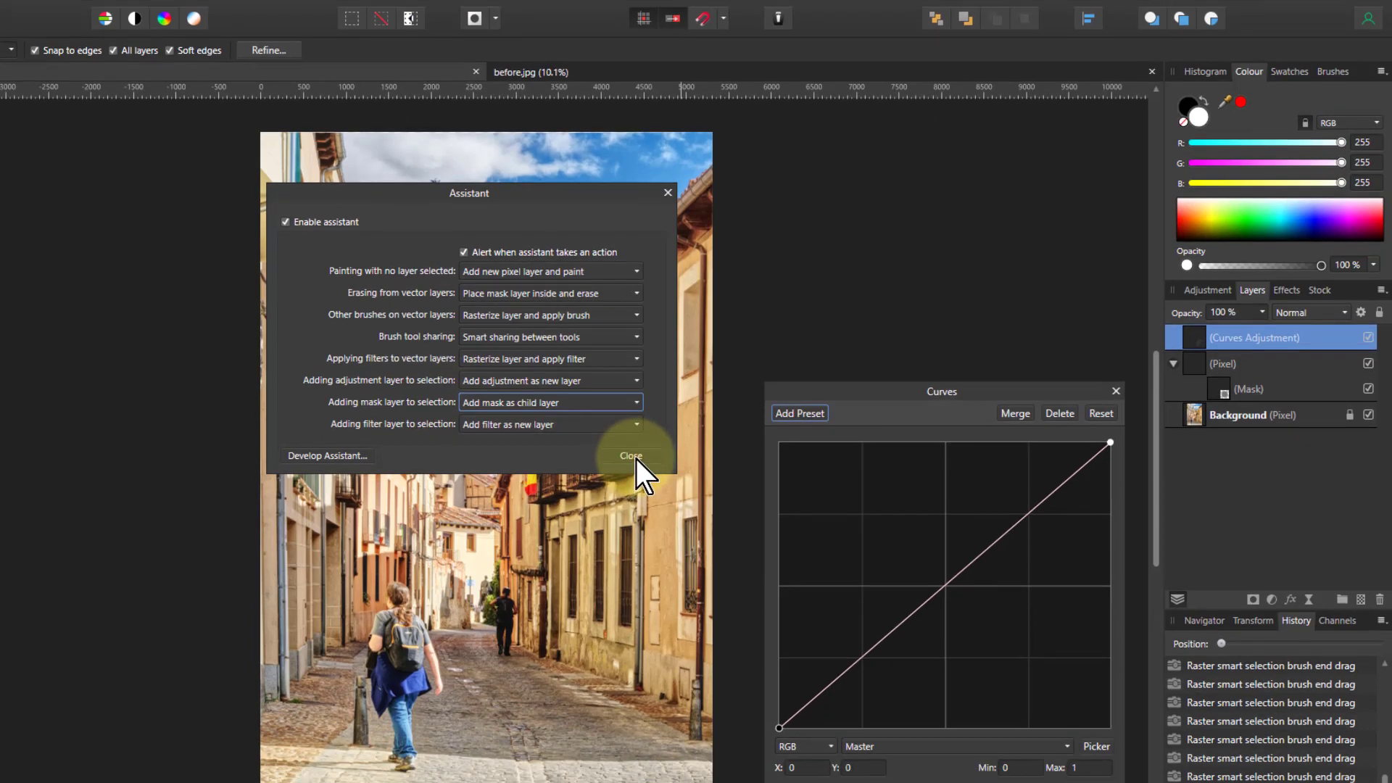
{"action": "left_click", "coordinate": [629, 483]}
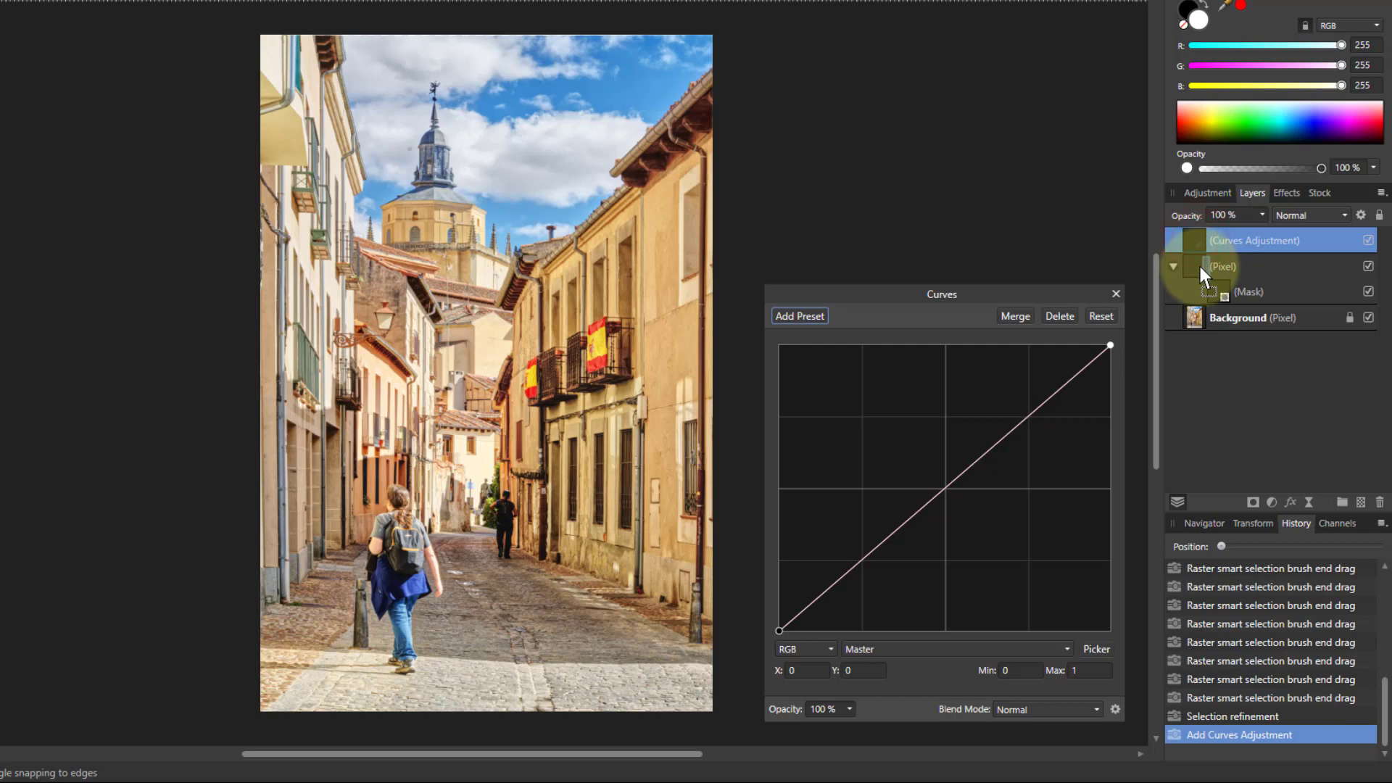
Nest the Curves adjustment inside the masked pixel layer, directly above its mask
{"action": "left_click_drag", "start_coordinate": [1200, 267], "coordinate": [1203, 267]}
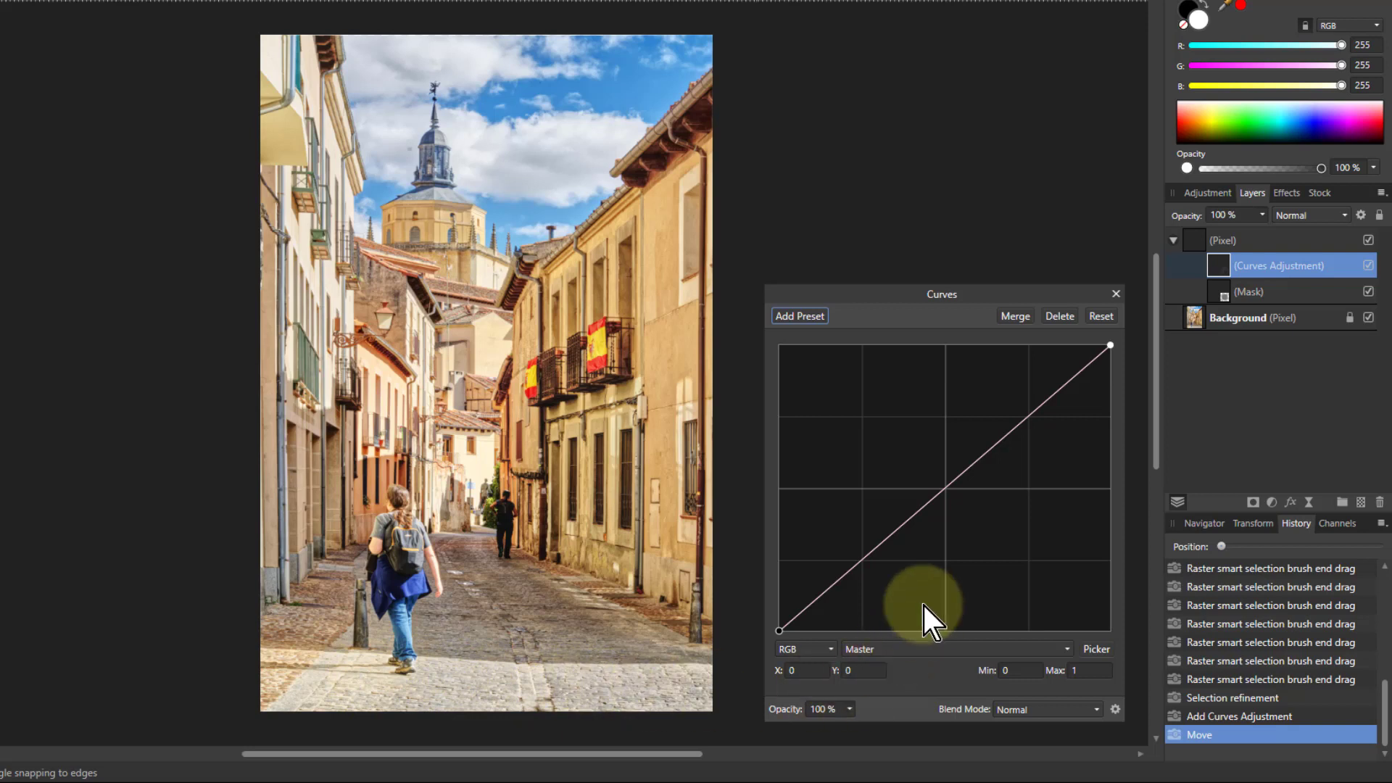
Darken the foreground pavement by pulling the Curves line down at two points, one in the highlights and one near X 0.48, Y 0.228
{"action": "left_click_drag", "start_coordinate": [990, 454], "coordinate": [1053, 456]}
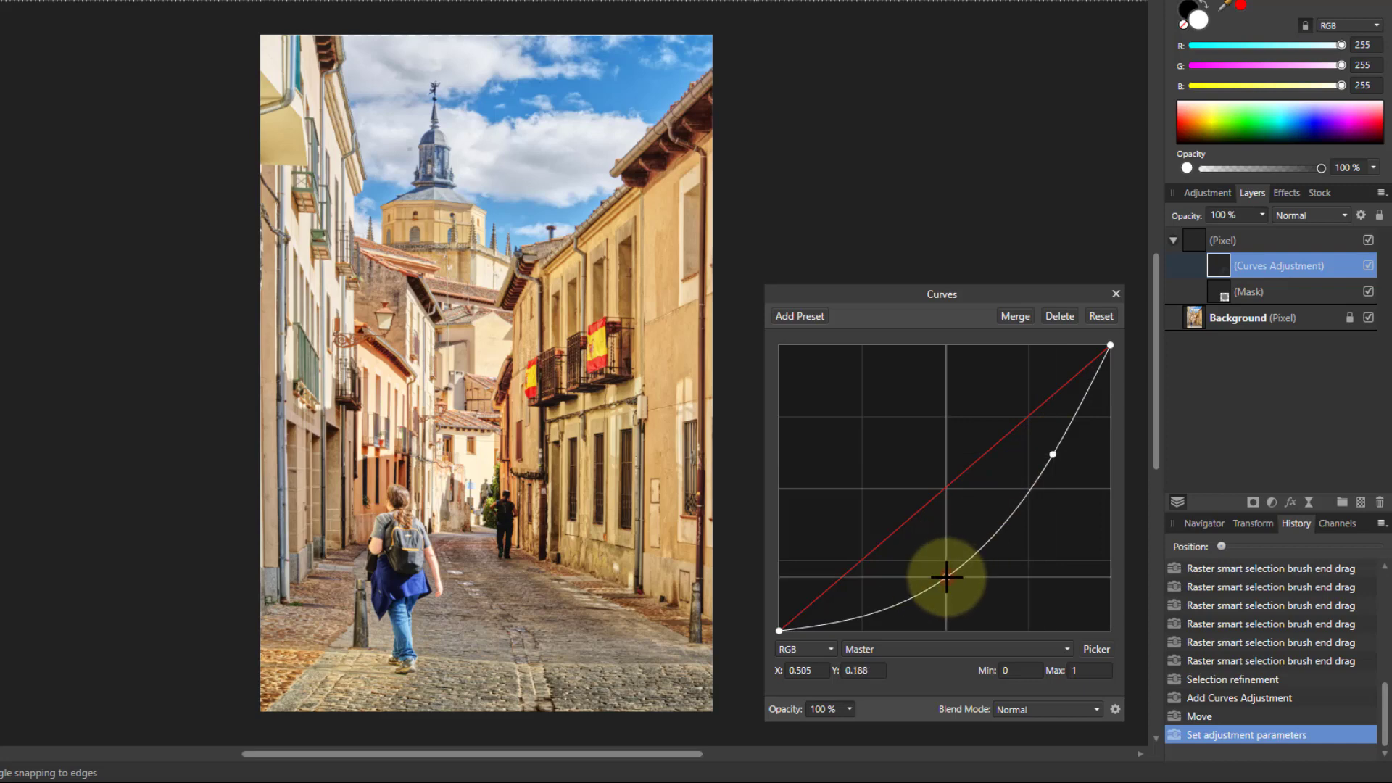
{"action": "left_click_drag", "start_coordinate": [947, 578], "coordinate": [938, 565]}
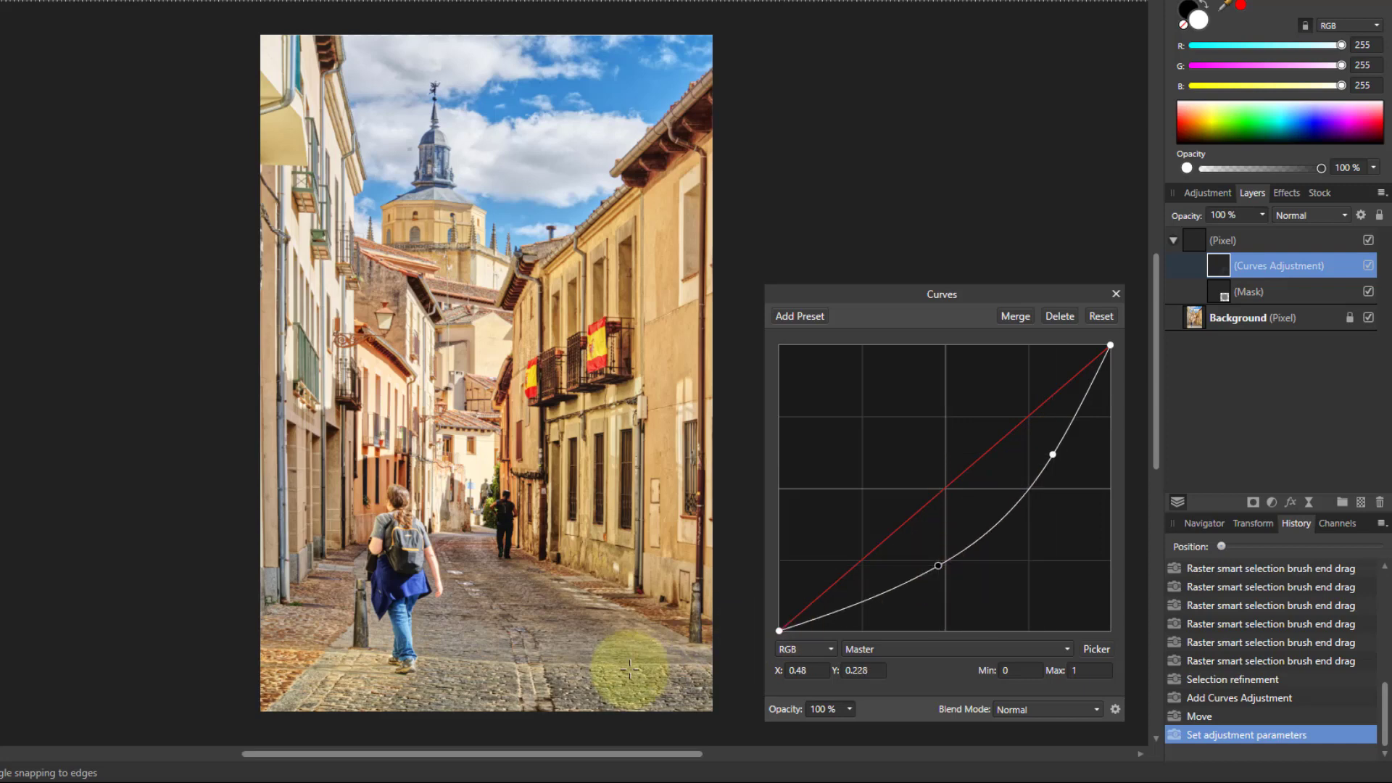
Soften the pavement darkening by moving the upper curve point to X 0.856, Y 0.652 and the middle point to X 0.651, Y 0.426
{"action": "scroll", "coordinate": [629, 688], "scroll_direction": "up", "scroll_amount": 2}
{"action": "scroll", "coordinate": [550, 684], "scroll_direction": "up", "scroll_amount": 2}
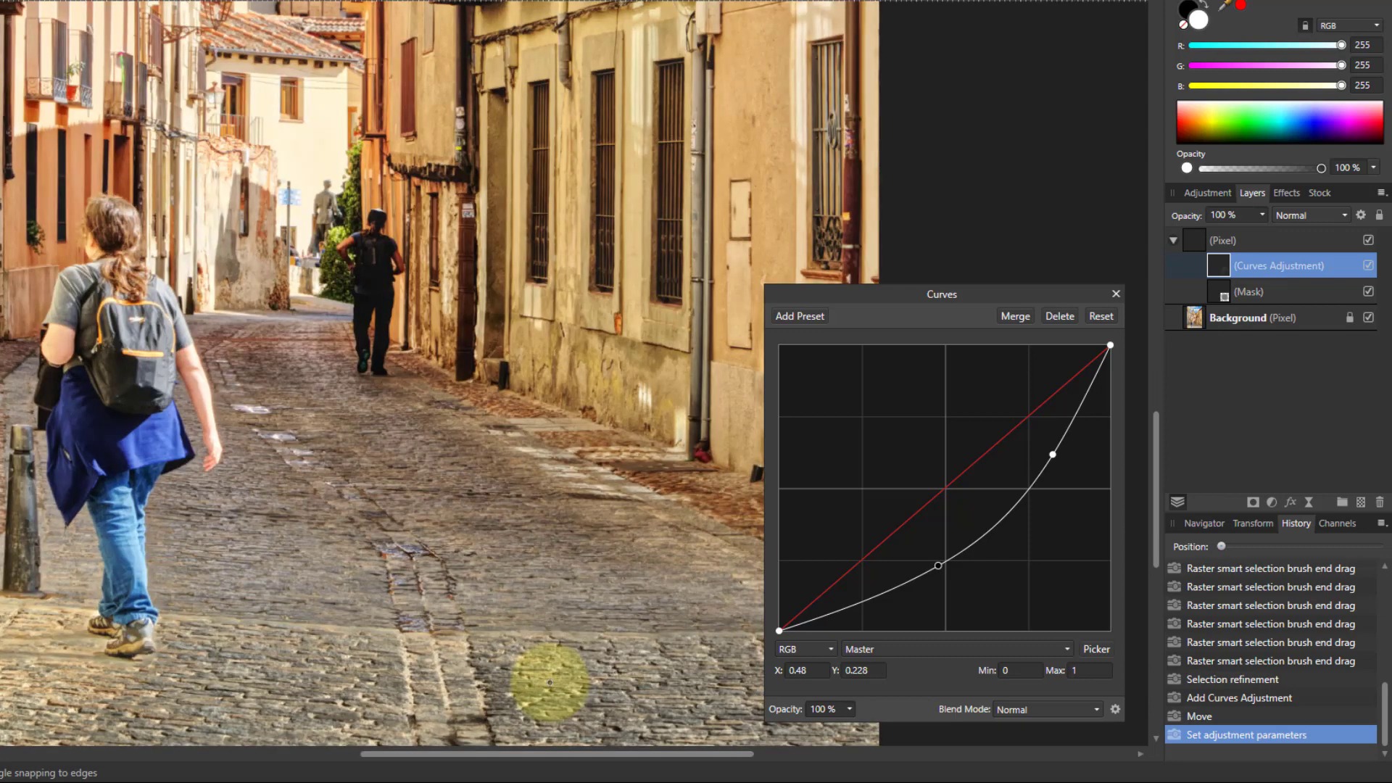
{"action": "scroll", "coordinate": [573, 696], "scroll_direction": "up", "scroll_amount": 1}
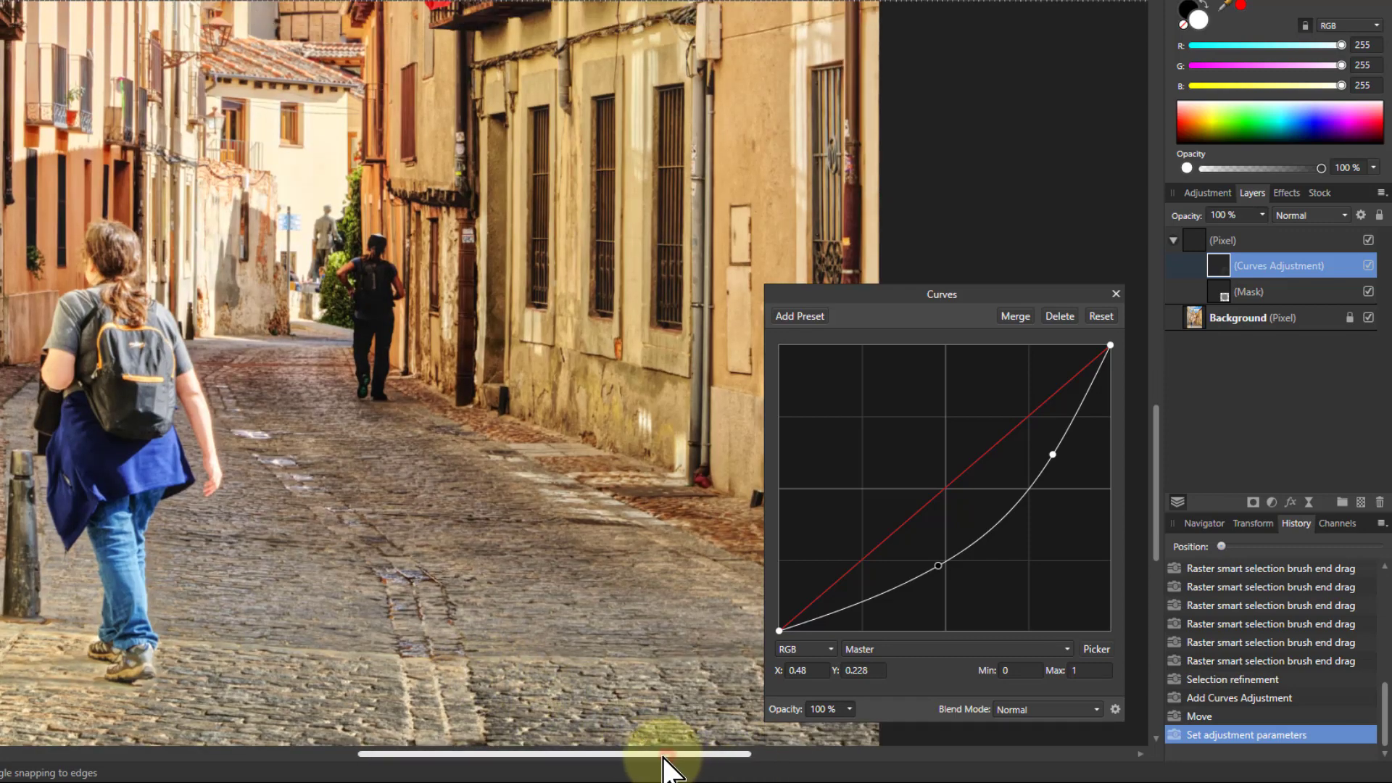
{"action": "left_click_drag", "start_coordinate": [663, 753], "coordinate": [637, 761]}
{"action": "scroll", "coordinate": [663, 621], "scroll_direction": "down", "scroll_amount": 2}
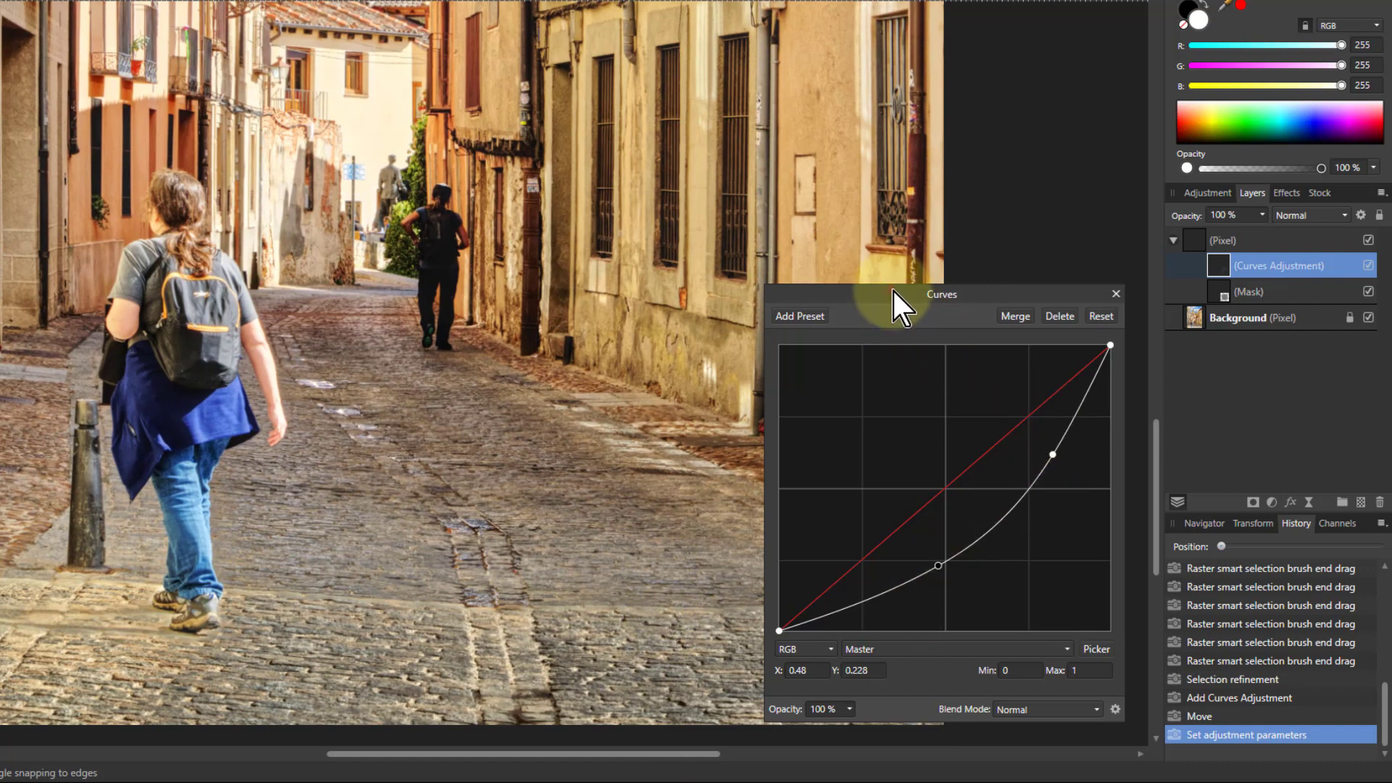
{"action": "left_click_drag", "start_coordinate": [893, 291], "coordinate": [1020, 306]}
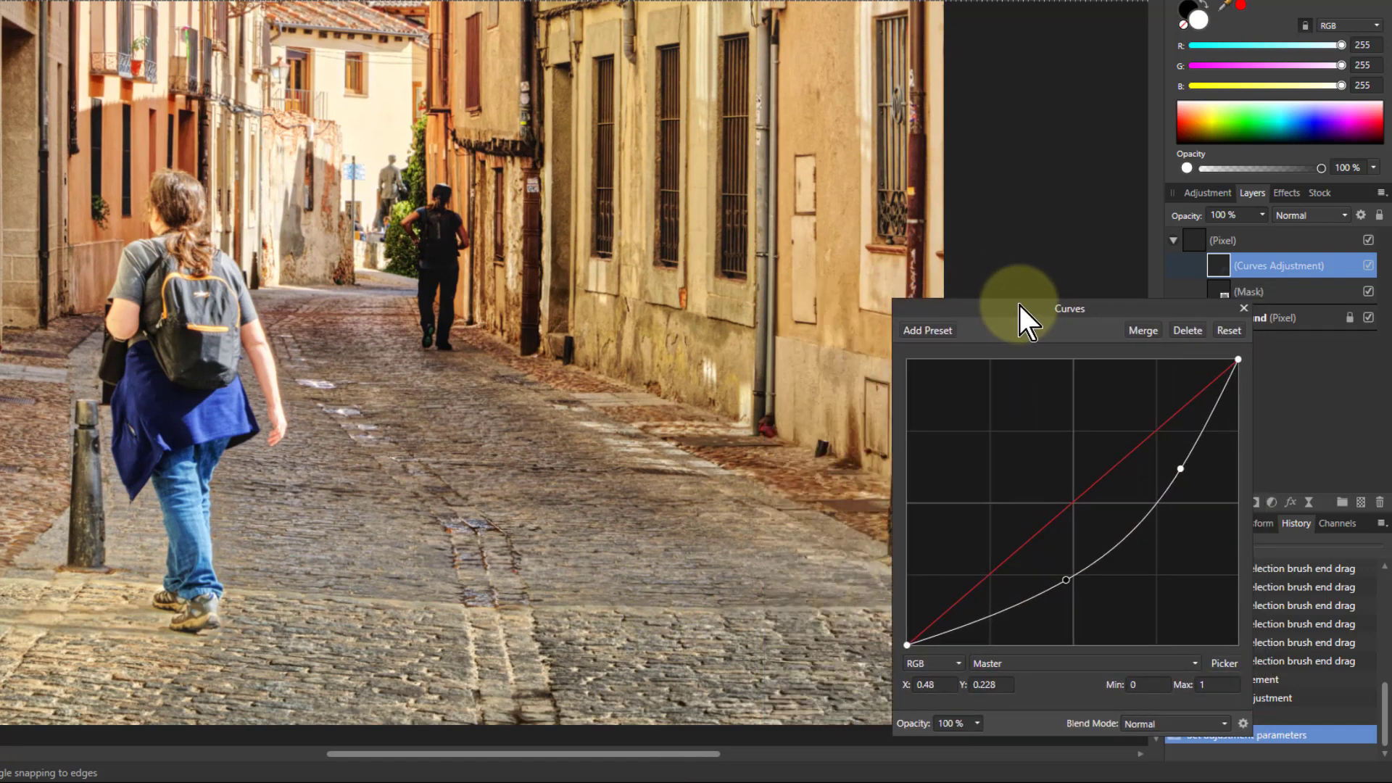
{"action": "left_click", "coordinate": [1183, 470]}
{"action": "left_click_drag", "start_coordinate": [1067, 580], "coordinate": [1120, 520]}
{"action": "left_click_drag", "start_coordinate": [1170, 480], "coordinate": [1191, 458]}
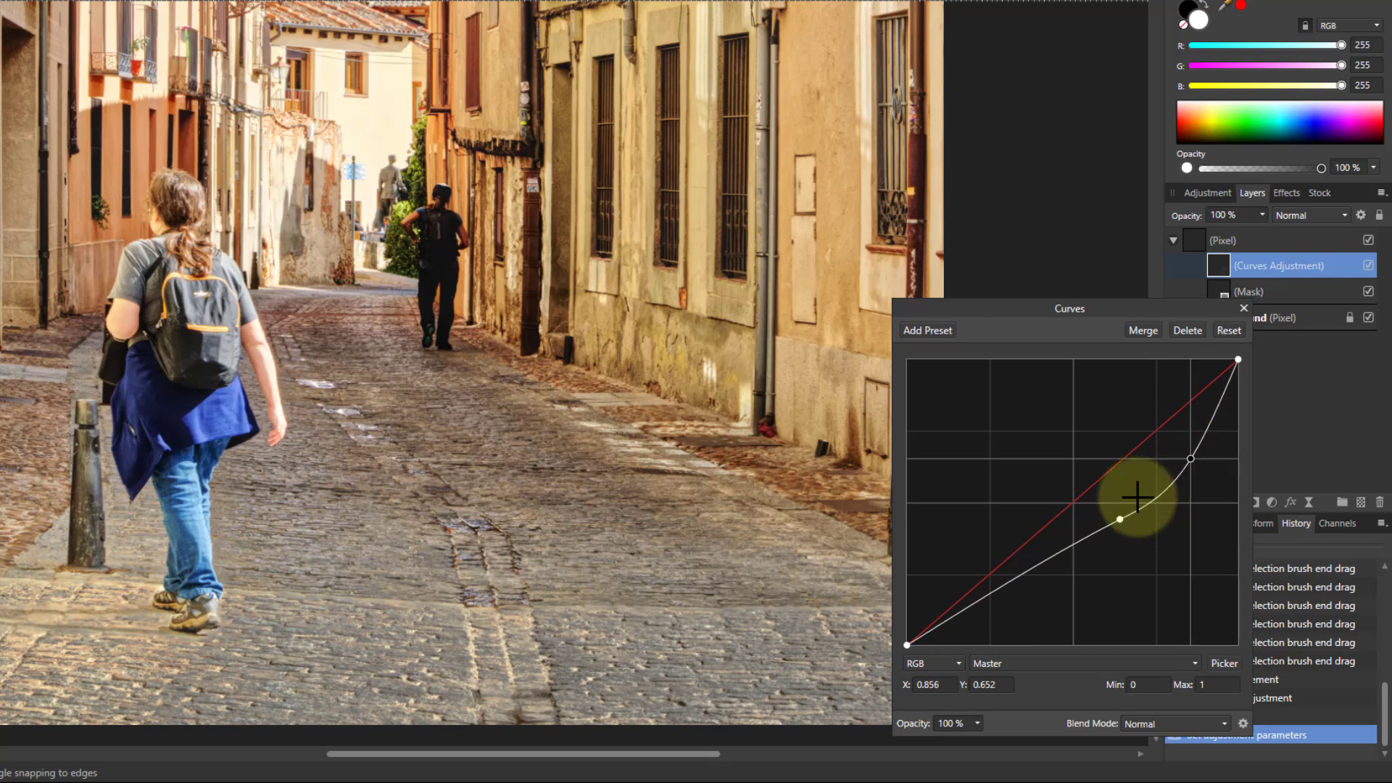
{"action": "left_click_drag", "start_coordinate": [1120, 520], "coordinate": [1121, 519]}
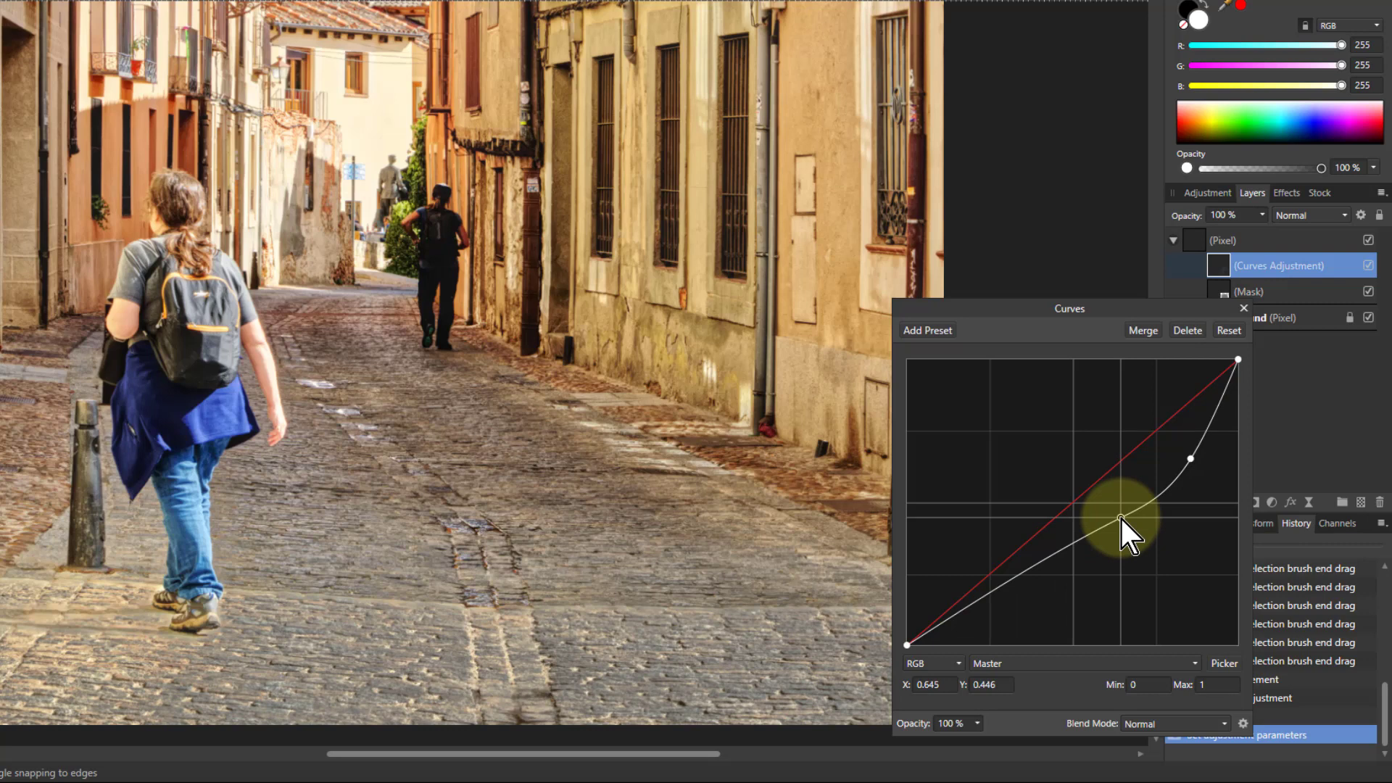
{"action": "mouse_move", "coordinate": [1121, 520]}
{"action": "left_mouse_down"}
{"action": "mouse_move", "coordinate": [1130, 541]}
{"action": "mouse_move", "coordinate": [1121, 520]}
{"action": "left_mouse_up"}
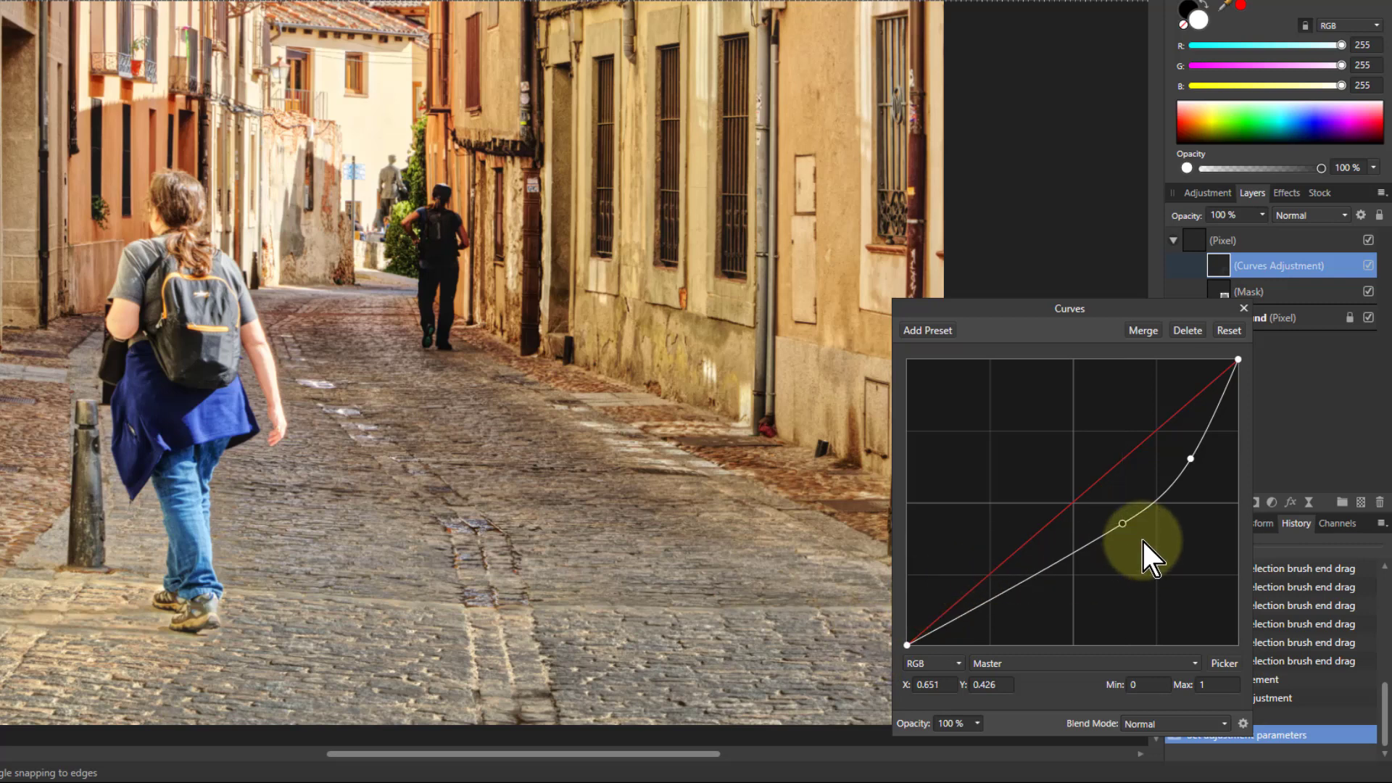
Inspect the pavement mask on its own in black and white, and return to the normal image view
{"action": "left_click", "coordinate": [1221, 290]}
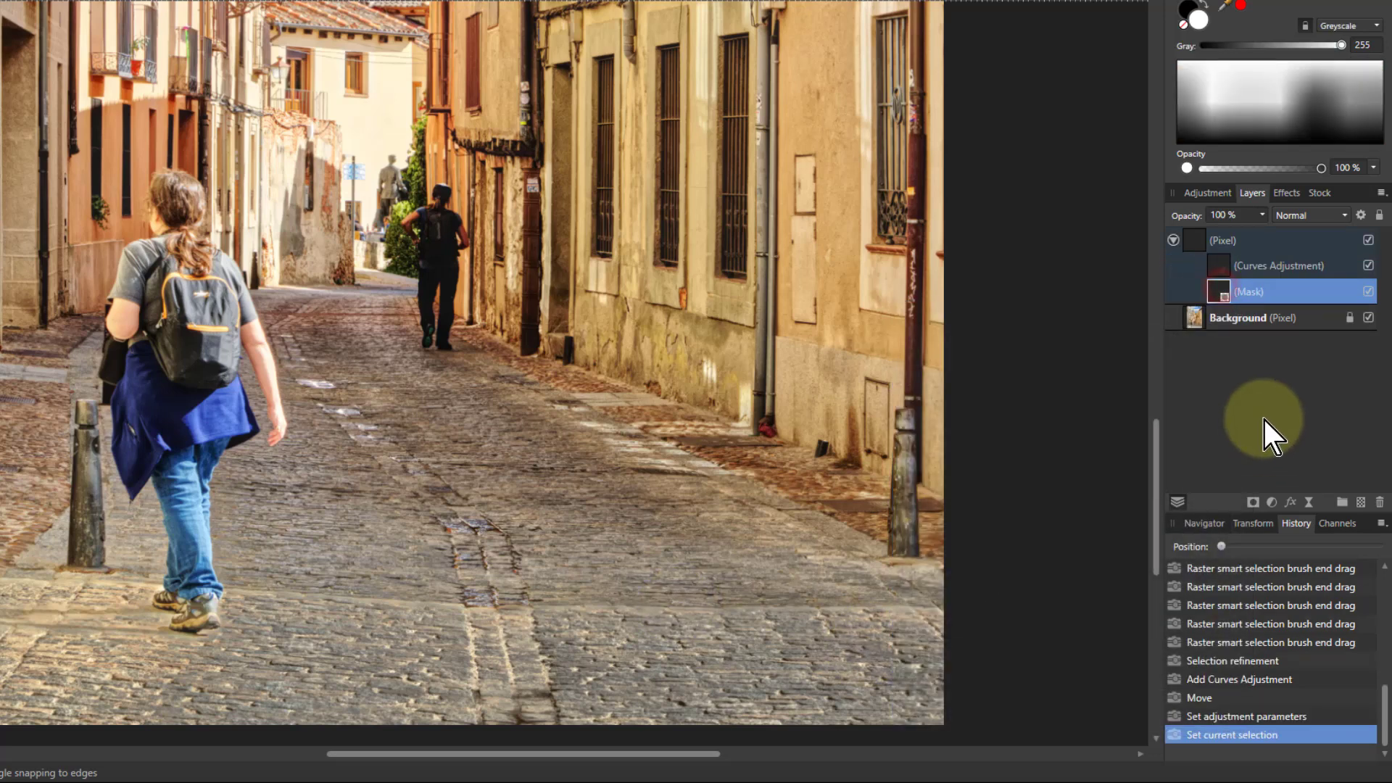
{"action": "left_click", "coordinate": [1218, 292], "text": "alt"}
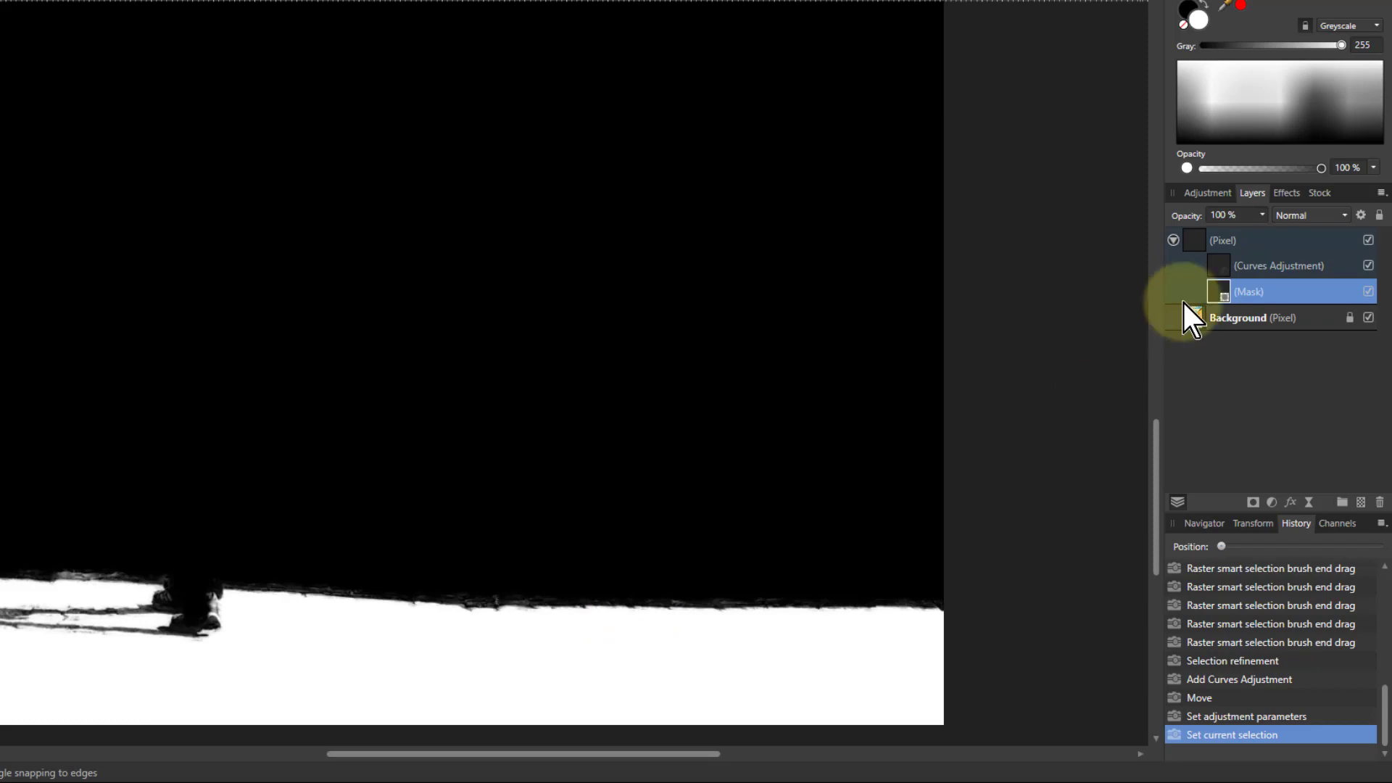
{"action": "left_click", "coordinate": [1198, 246]}
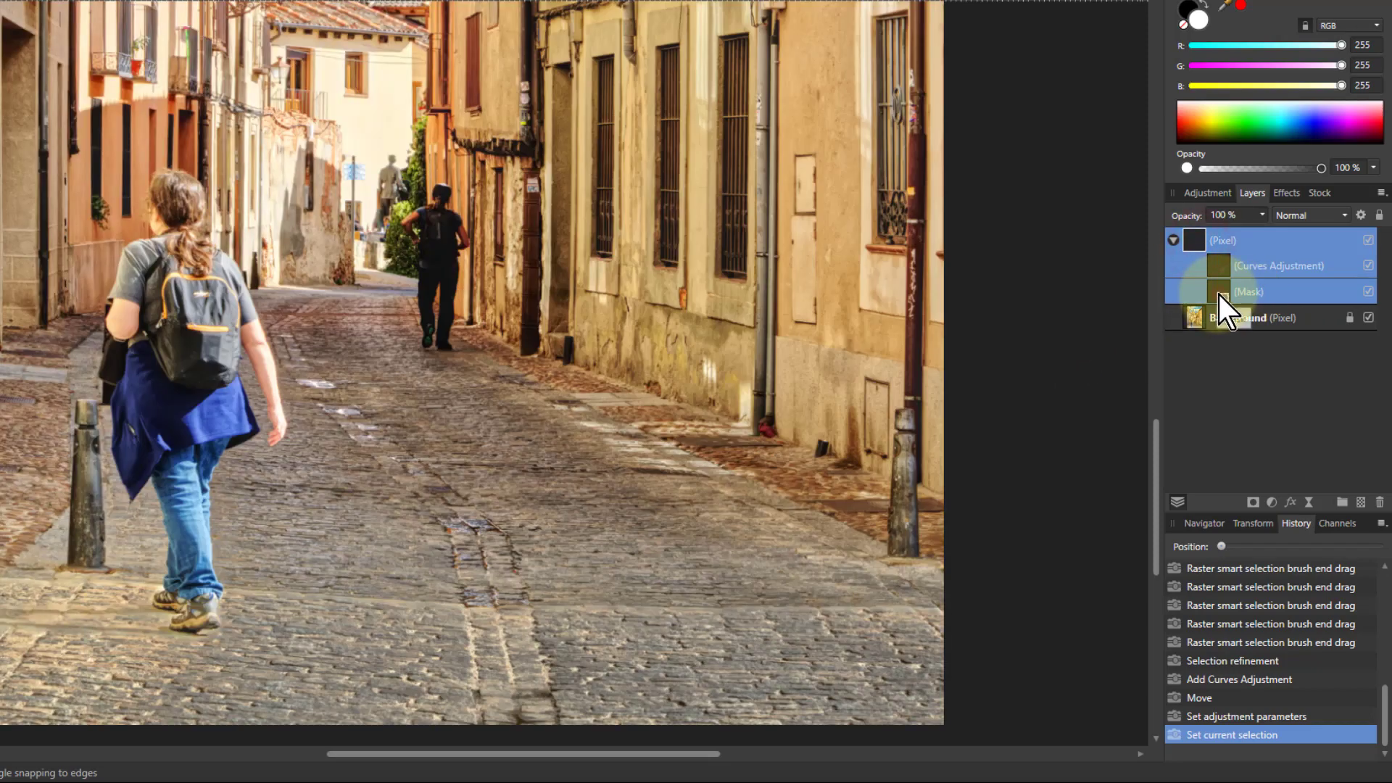
Select the pavement mask and set up the Paint Brush with white as the active colour and 35% opacity
{"action": "left_click", "coordinate": [1220, 294]}
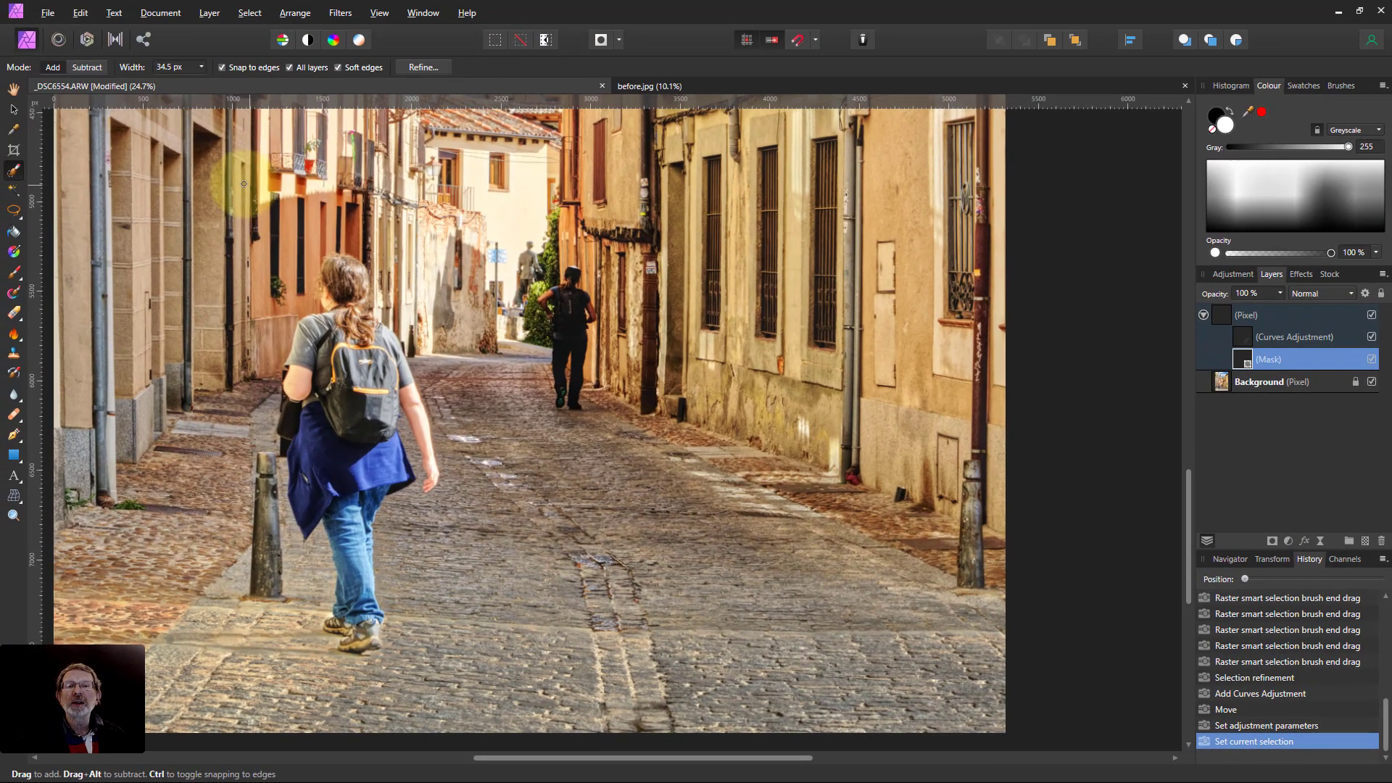
{"action": "left_click", "coordinate": [14, 272]}
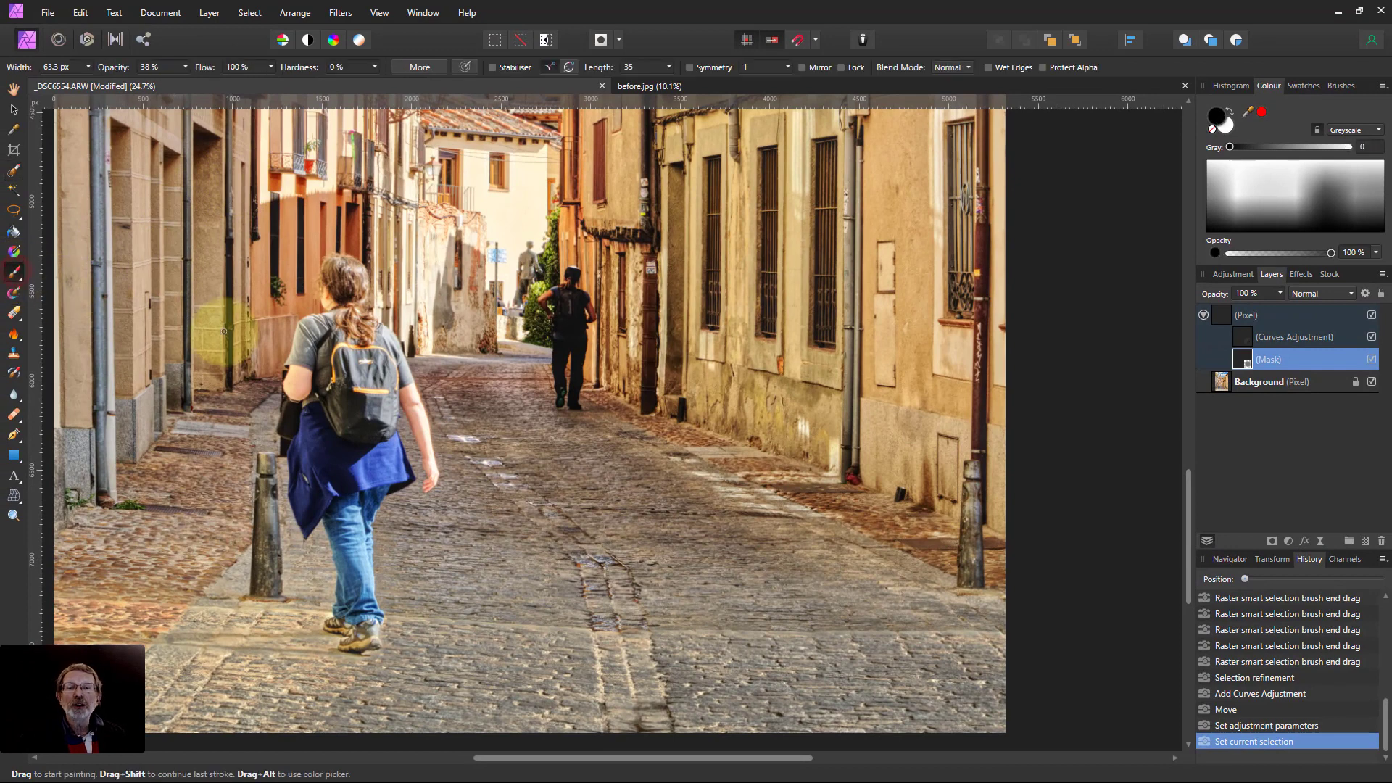
{"action": "key", "text": "x"}
{"action": "left_click", "coordinate": [1231, 111]}
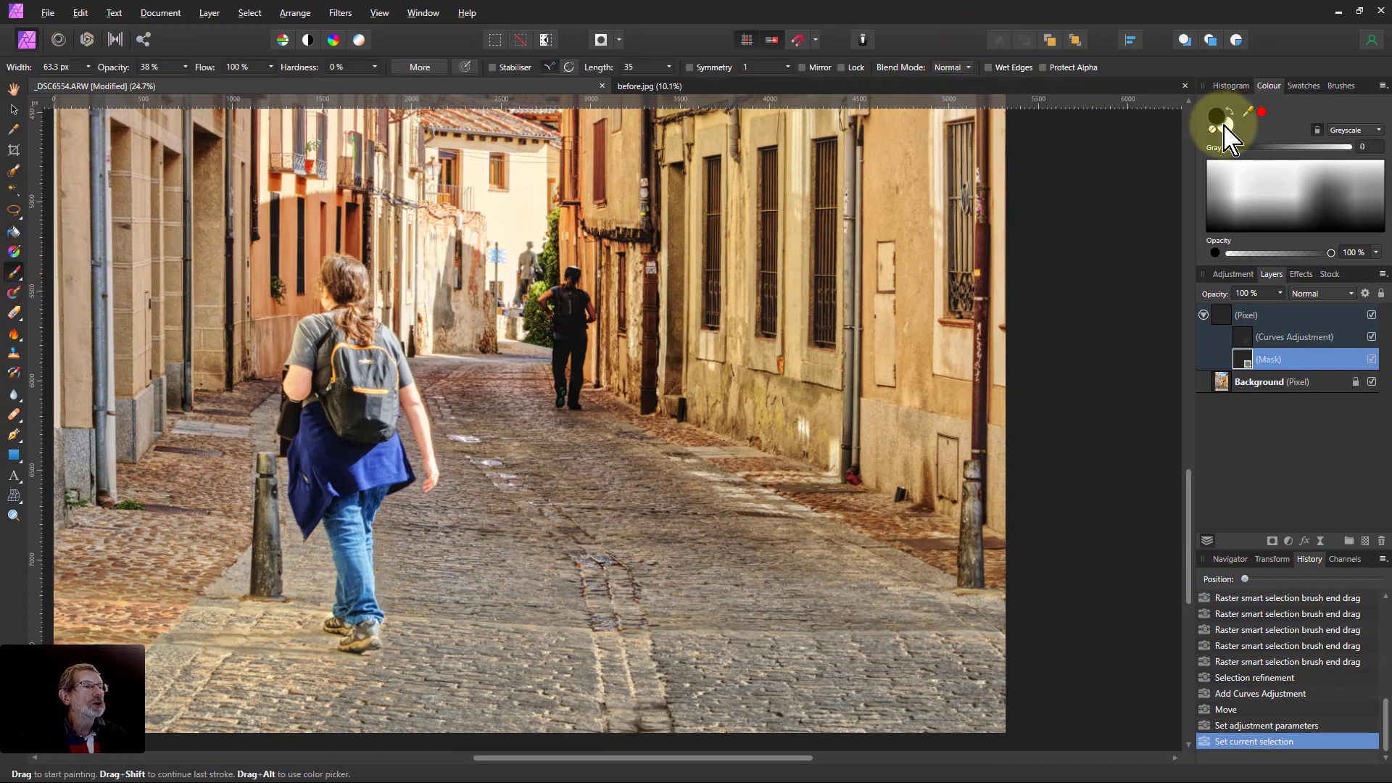
{"action": "left_click", "coordinate": [185, 67]}
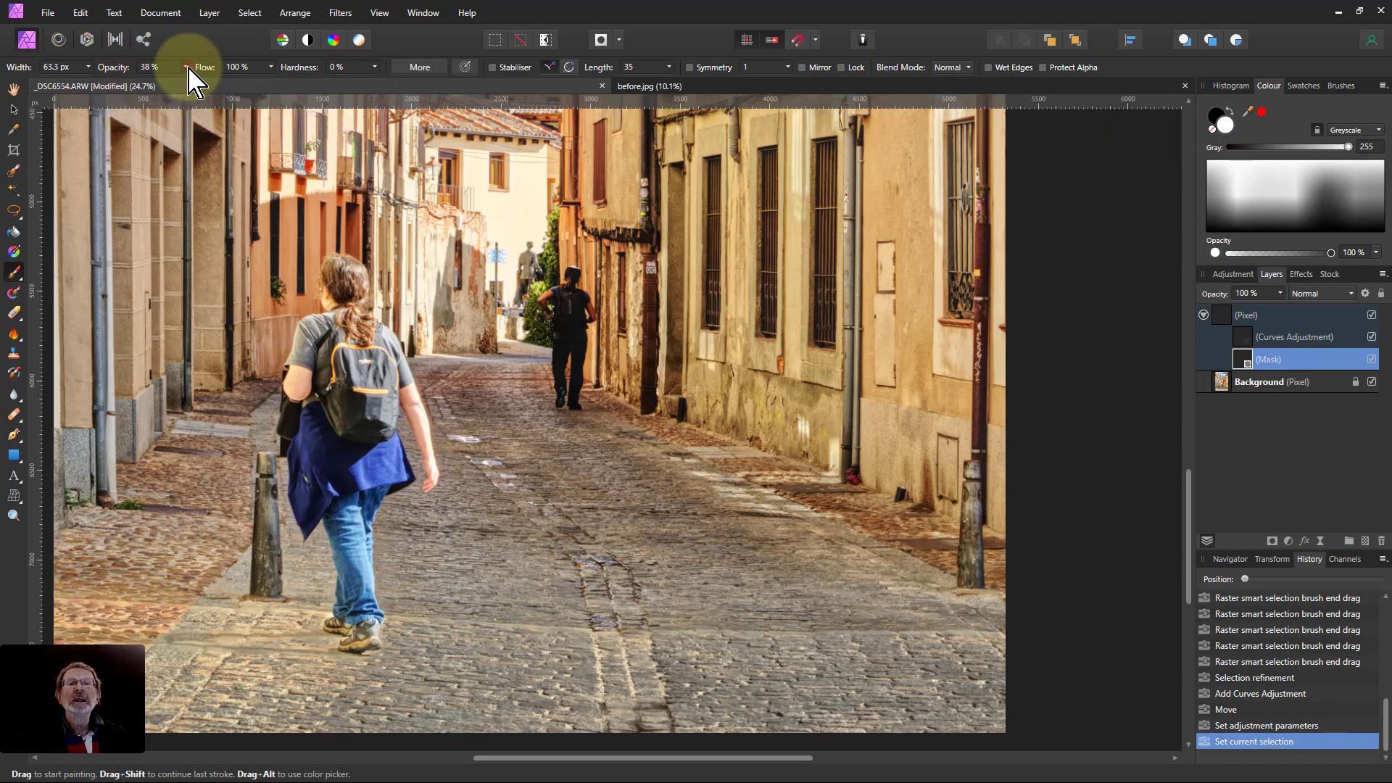
{"action": "left_click_drag", "start_coordinate": [189, 82], "coordinate": [184, 82]}
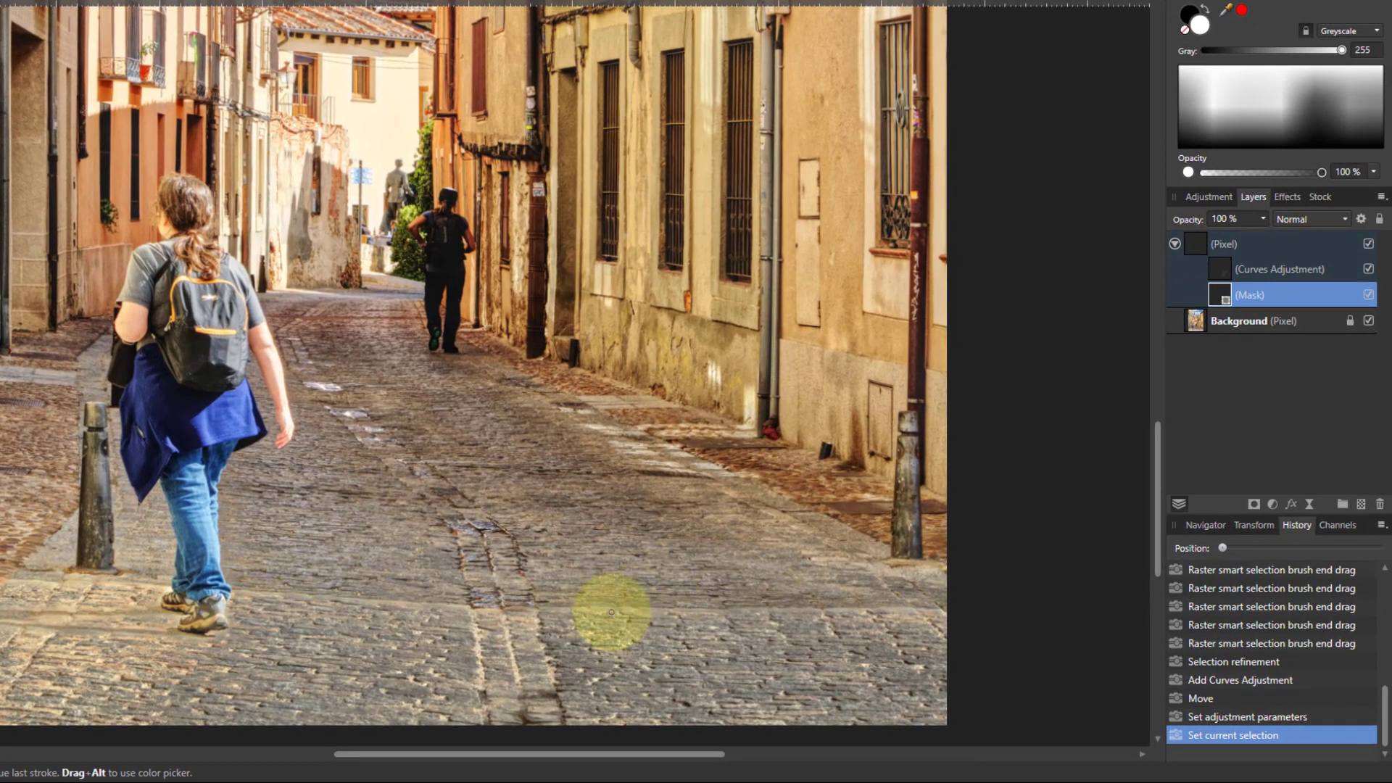
Paint white on the mask along the upper edge of the foreground pavement strip to blend the transition across the street
{"action": "mouse_move", "coordinate": [549, 608]}
{"action": "left_mouse_down"}
{"action": "mouse_move", "coordinate": [896, 620]}
{"action": "mouse_move", "coordinate": [870, 607]}
{"action": "mouse_move", "coordinate": [929, 605]}
{"action": "mouse_move", "coordinate": [461, 610]}
{"action": "left_mouse_up"}
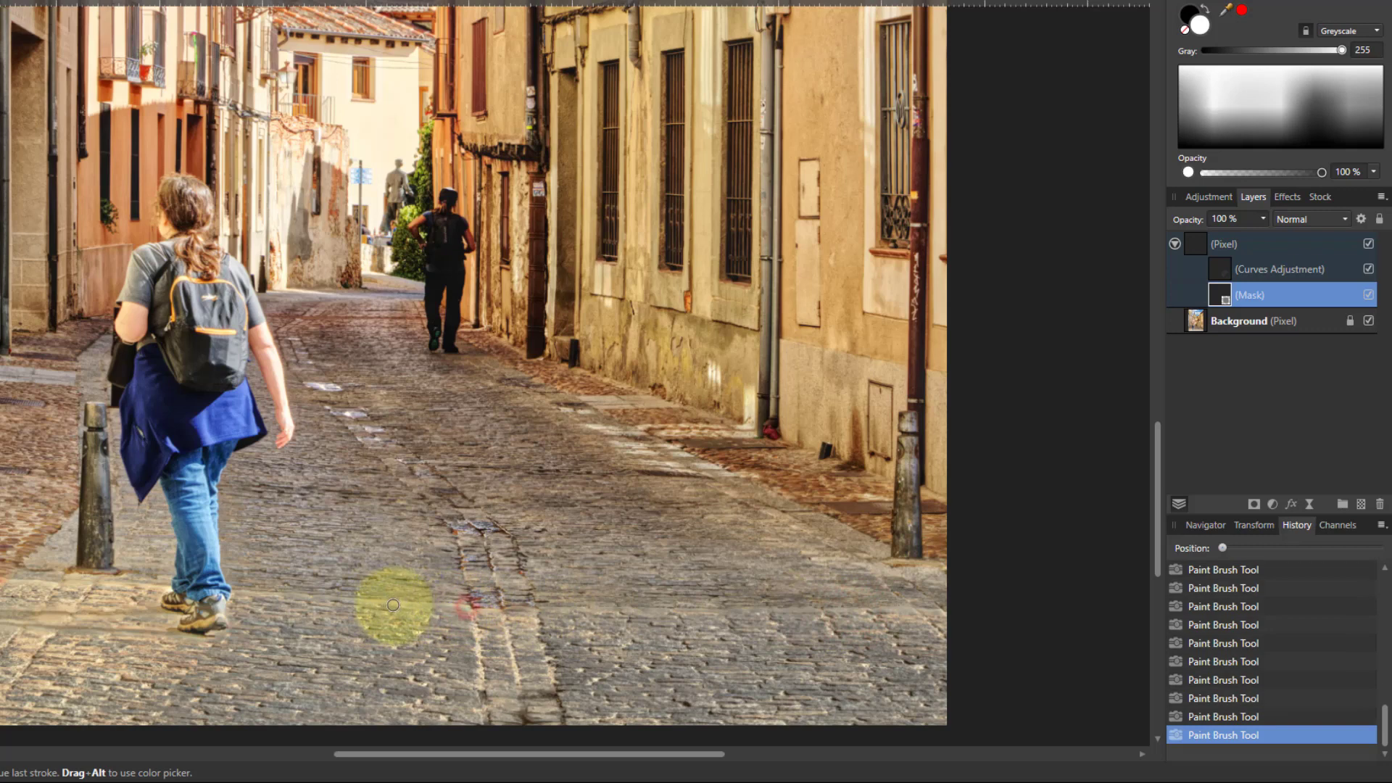
{"action": "left_click", "coordinate": [420, 600]}
{"action": "left_click_drag", "start_coordinate": [355, 601], "coordinate": [6, 584]}
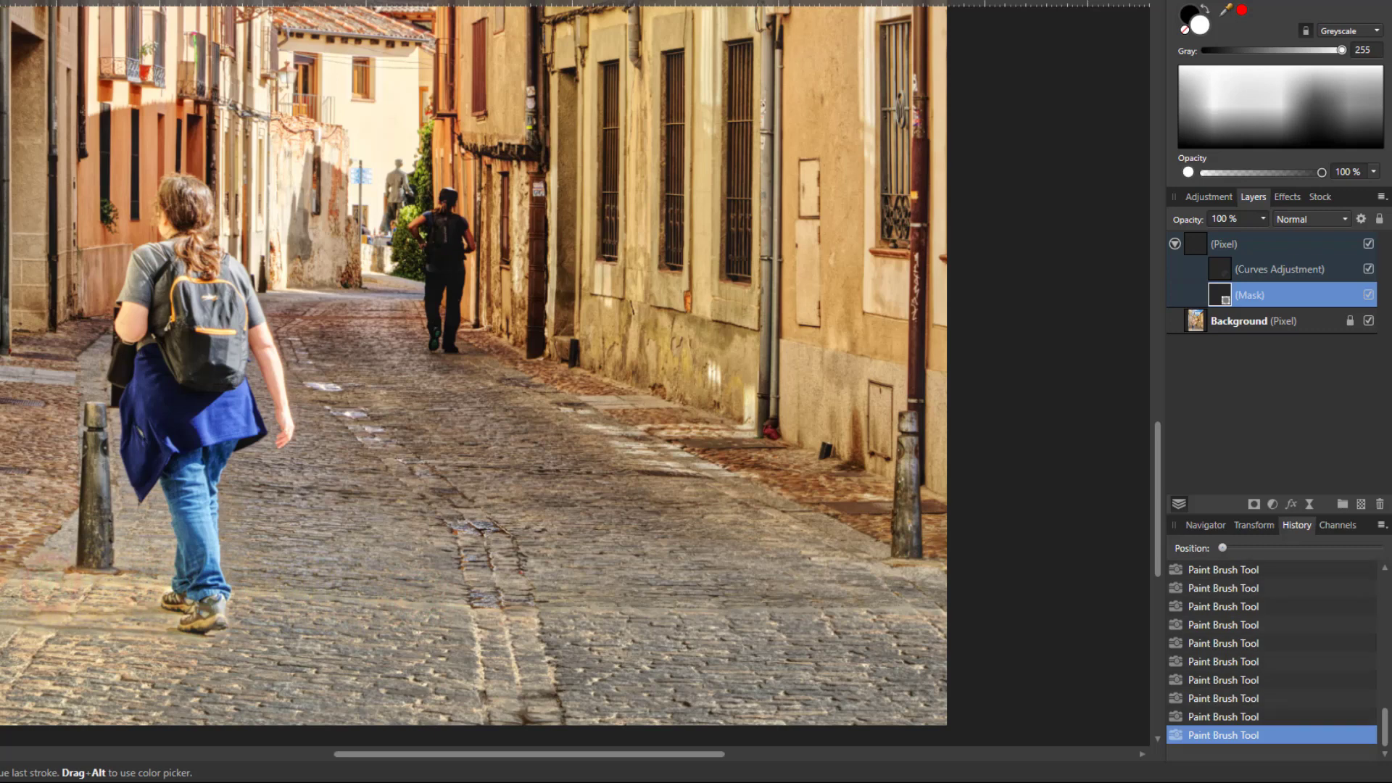
{"action": "mouse_move", "coordinate": [581, 628]}
{"action": "left_mouse_down"}
{"action": "mouse_move", "coordinate": [643, 594]}
{"action": "mouse_move", "coordinate": [559, 615]}
{"action": "mouse_move", "coordinate": [541, 660]}
{"action": "mouse_move", "coordinate": [589, 620]}
{"action": "mouse_move", "coordinate": [1165, 631]}
{"action": "mouse_move", "coordinate": [881, 652]}
{"action": "mouse_move", "coordinate": [836, 616]}
{"action": "mouse_move", "coordinate": [1025, 644]}
{"action": "mouse_move", "coordinate": [1058, 524]}
{"action": "left_mouse_up"}
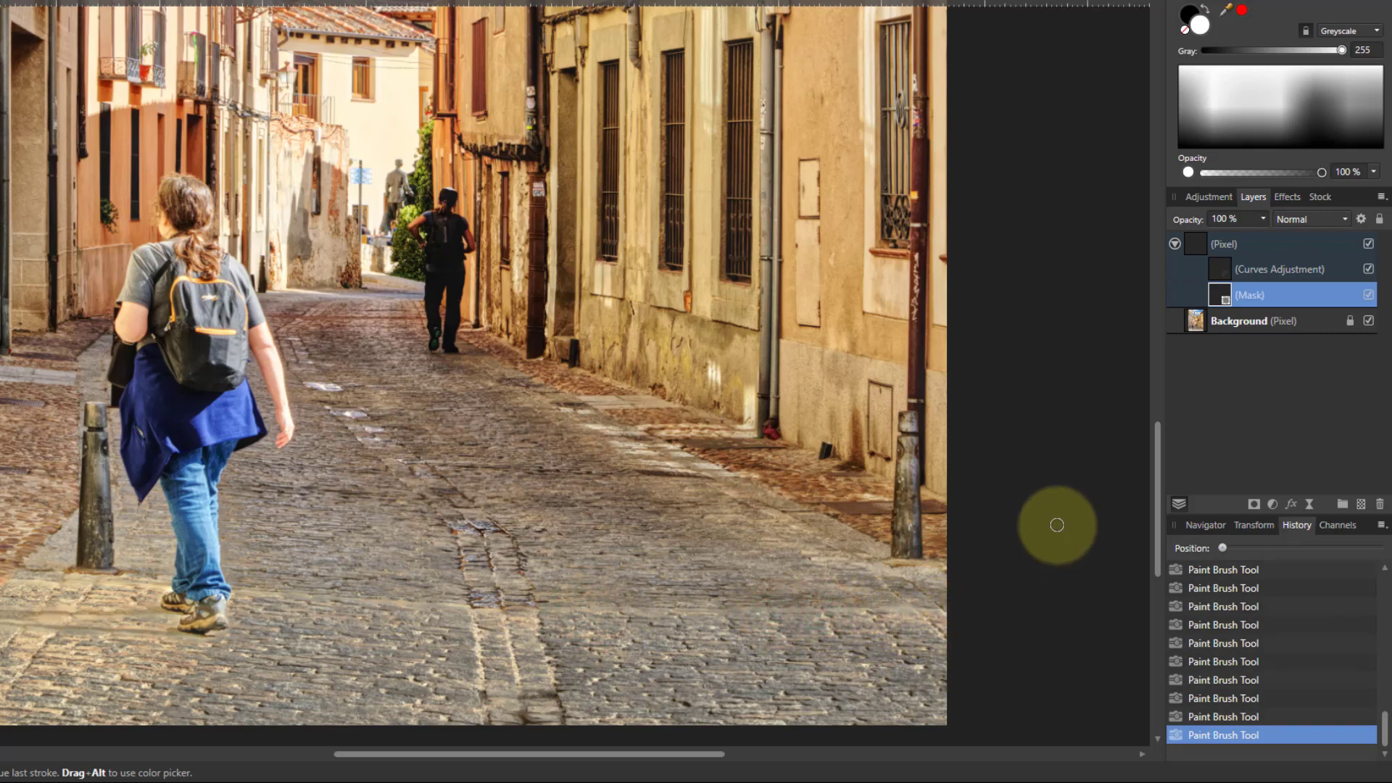
Reopen the Curves adjustment and raise its middle point to X 0.648, Y 0.455
{"action": "double_click", "coordinate": [1225, 270]}
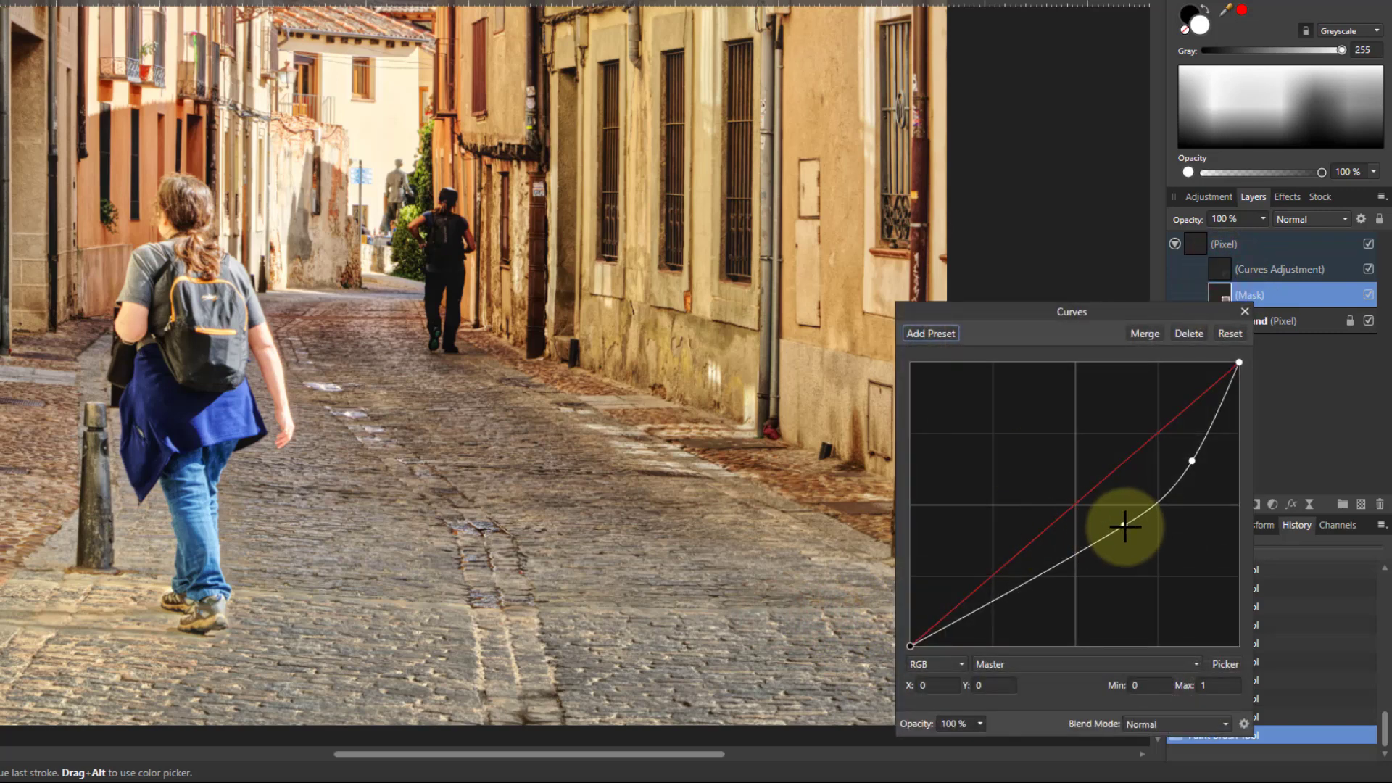
{"action": "left_click_drag", "start_coordinate": [1124, 527], "coordinate": [1124, 519]}
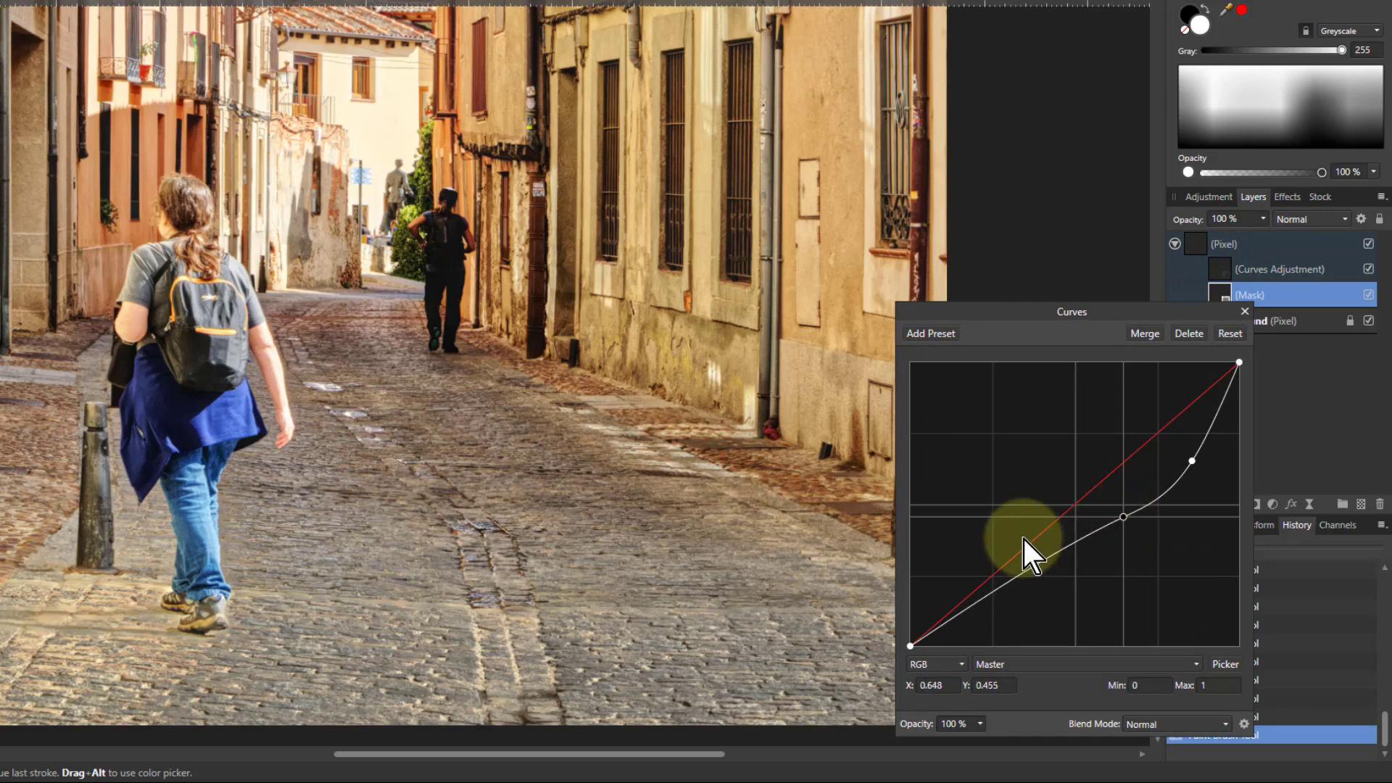
{"action": "left_click", "coordinate": [1245, 311]}
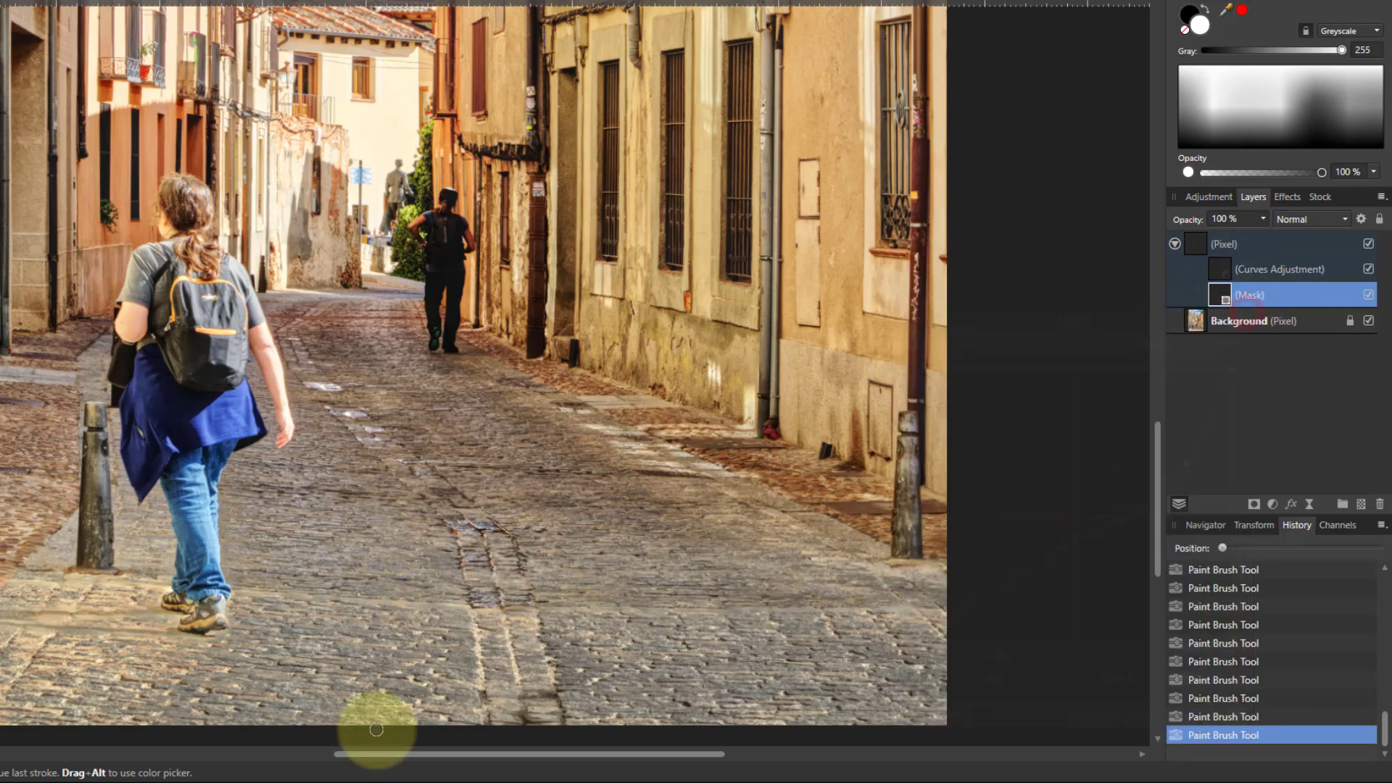
Add an HSL adjustment above the masked pixel layer with Saturation Shift at -57%, and invert its mask to hide the effect
{"action": "key", "text": "ctrl+0"}
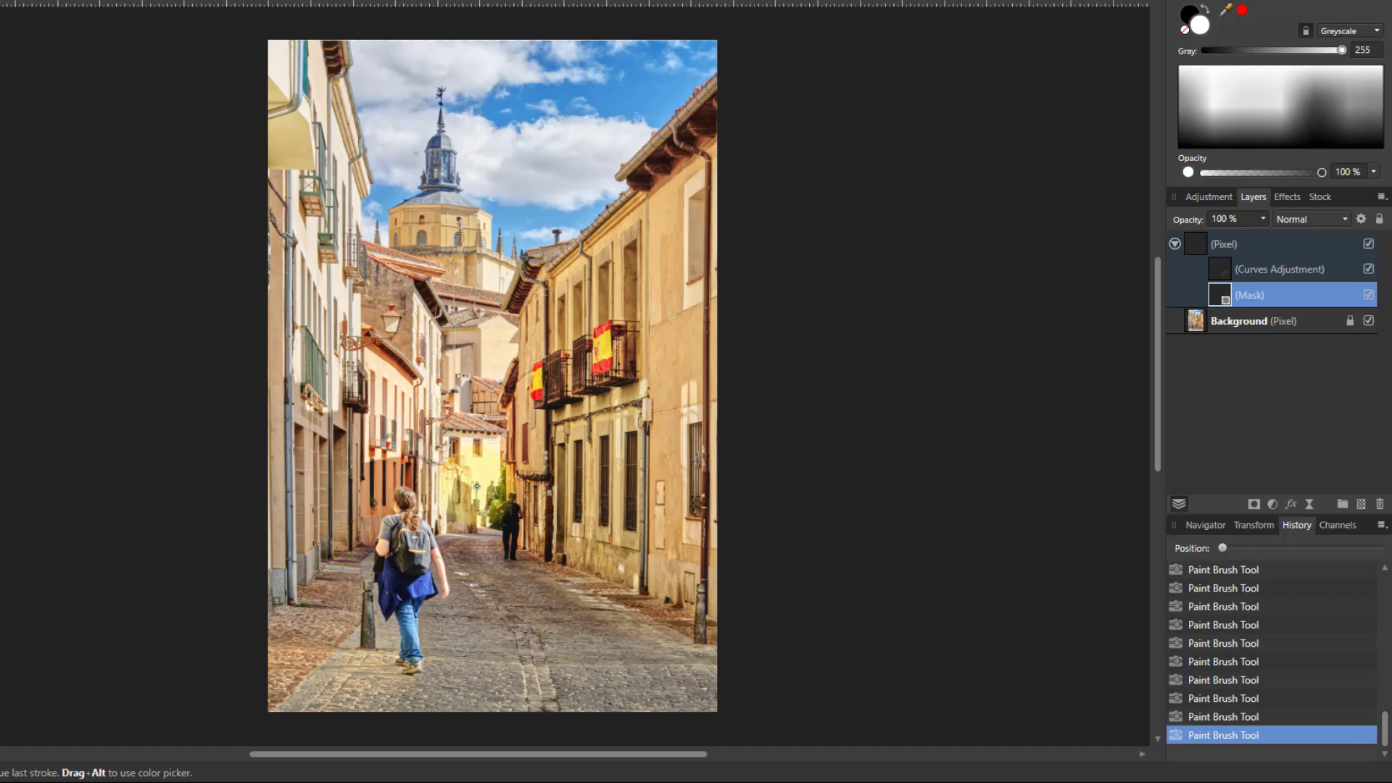
{"action": "scroll", "coordinate": [477, 486], "scroll_direction": "up", "scroll_amount": 10}
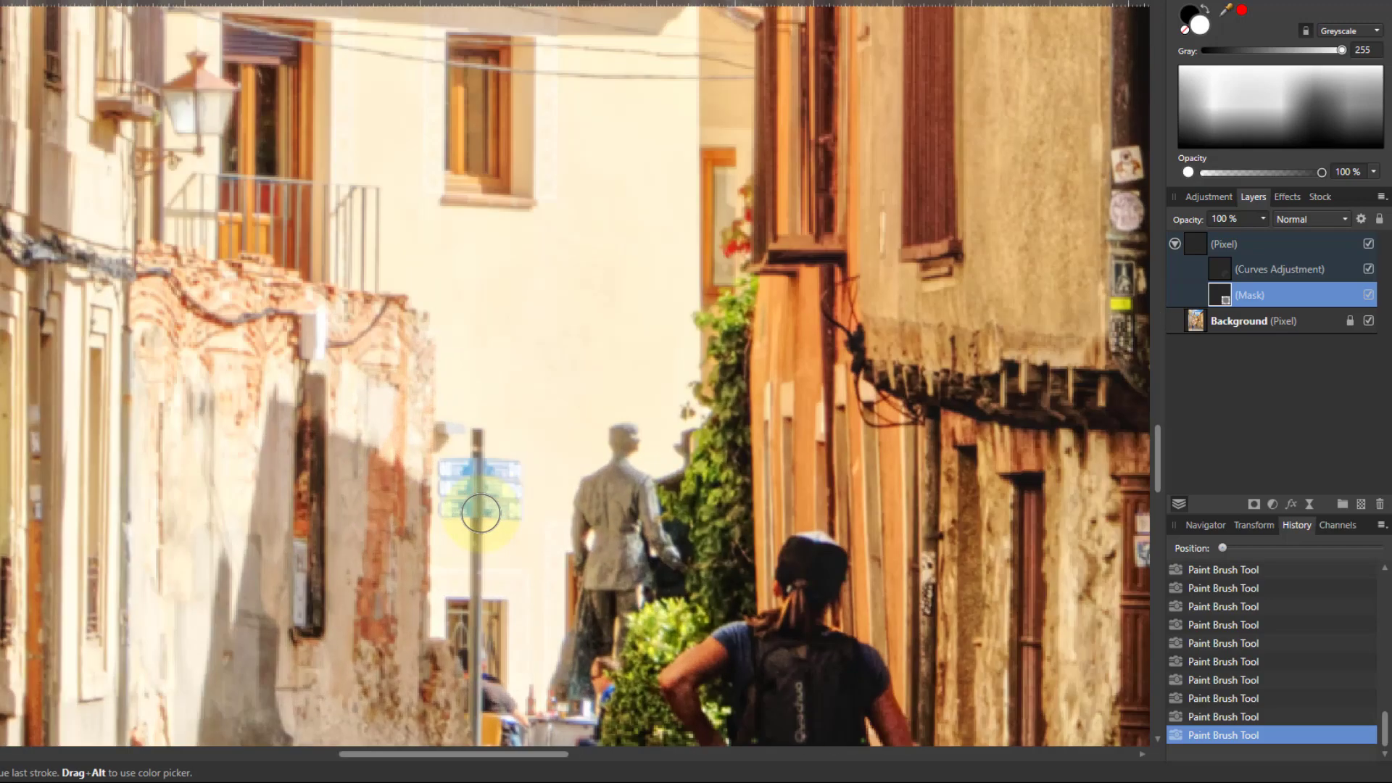
{"action": "scroll", "coordinate": [481, 514], "scroll_direction": "up", "scroll_amount": 4}
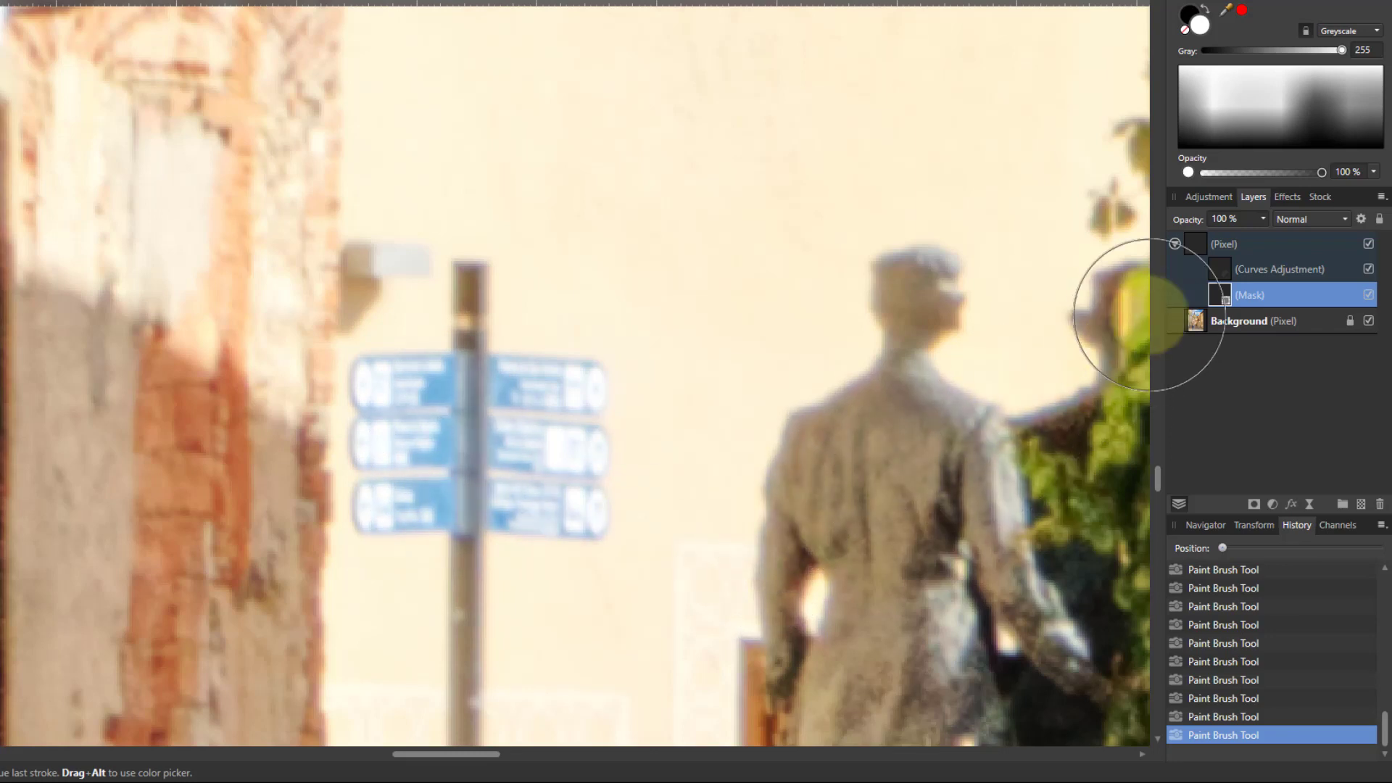
{"action": "left_click", "coordinate": [1198, 241]}
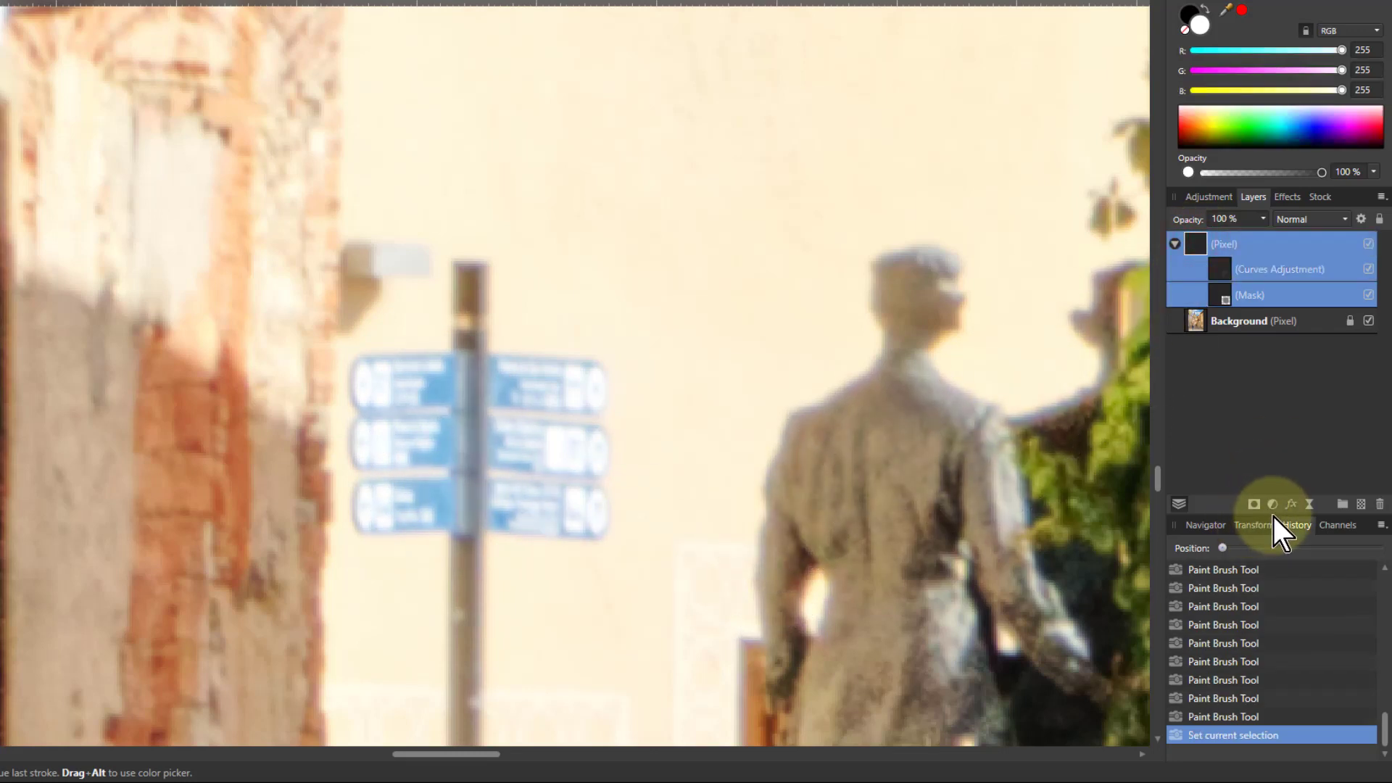
{"action": "left_click", "coordinate": [1273, 504]}
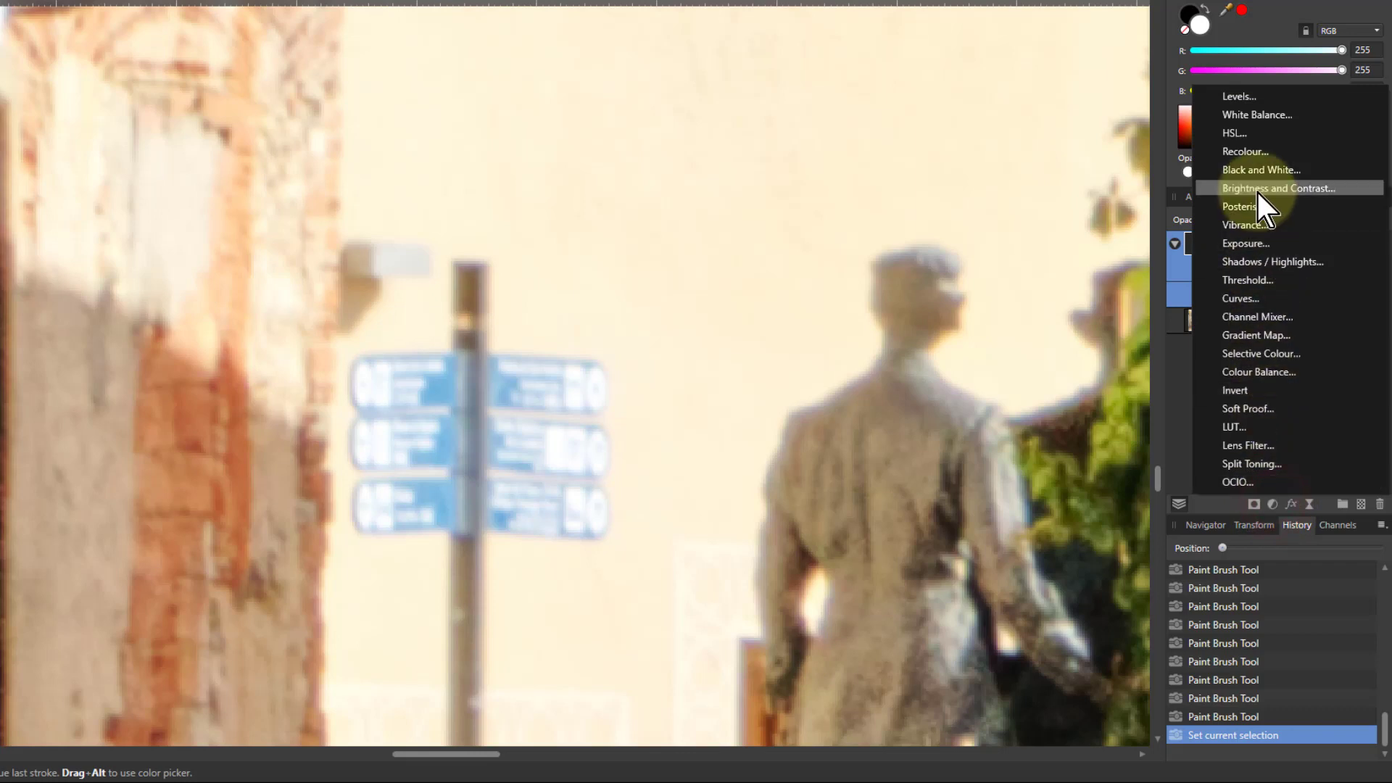
{"action": "left_click", "coordinate": [1240, 135]}
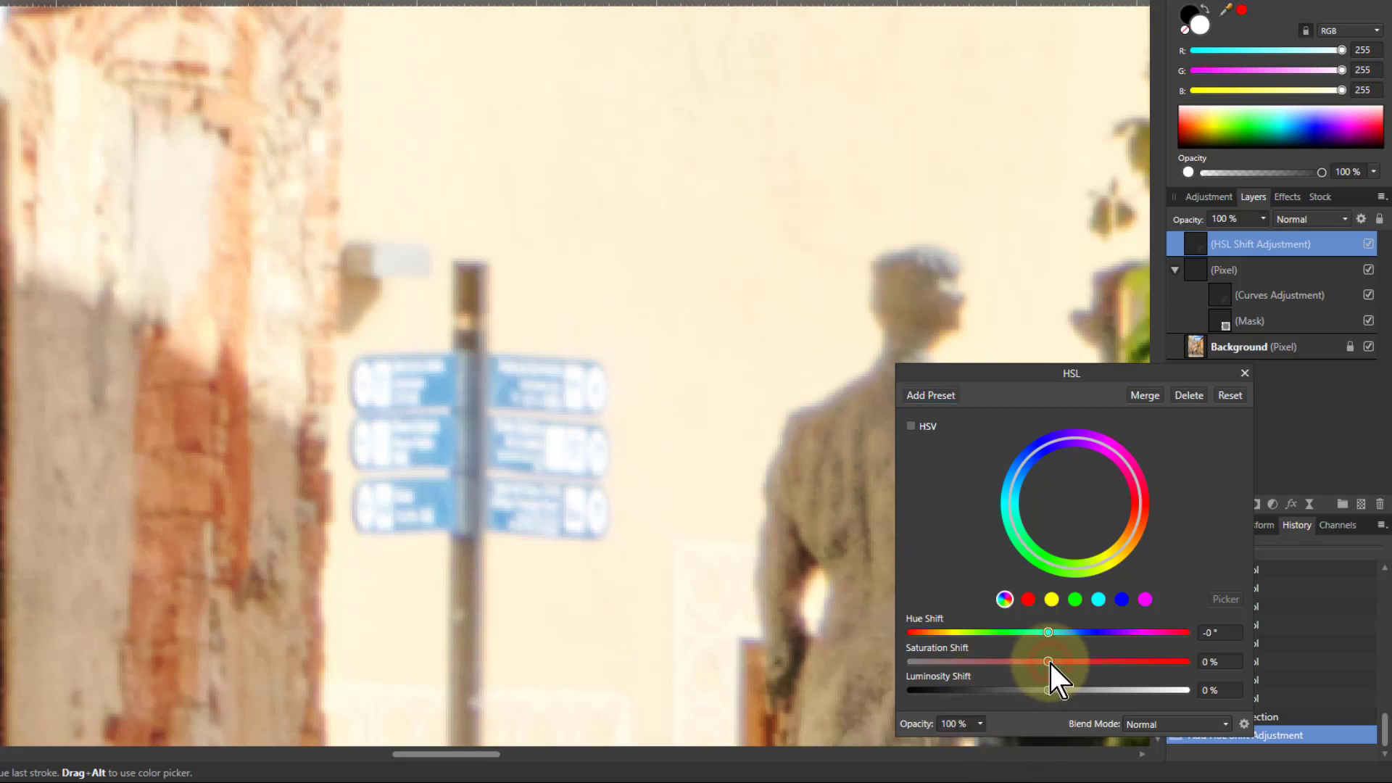
{"action": "left_click_drag", "start_coordinate": [1049, 663], "coordinate": [947, 669]}
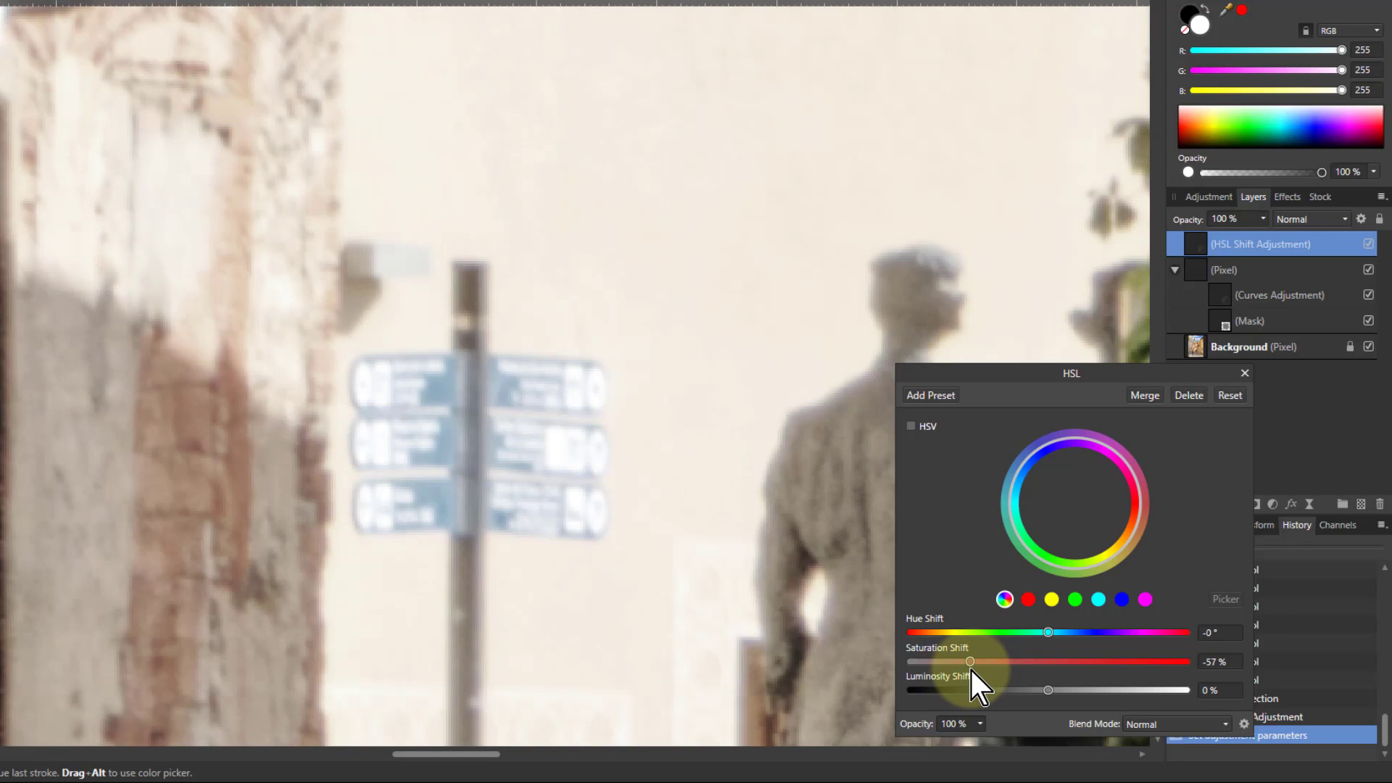
{"action": "left_click", "coordinate": [1245, 374]}
{"action": "left_click", "coordinate": [1199, 236]}
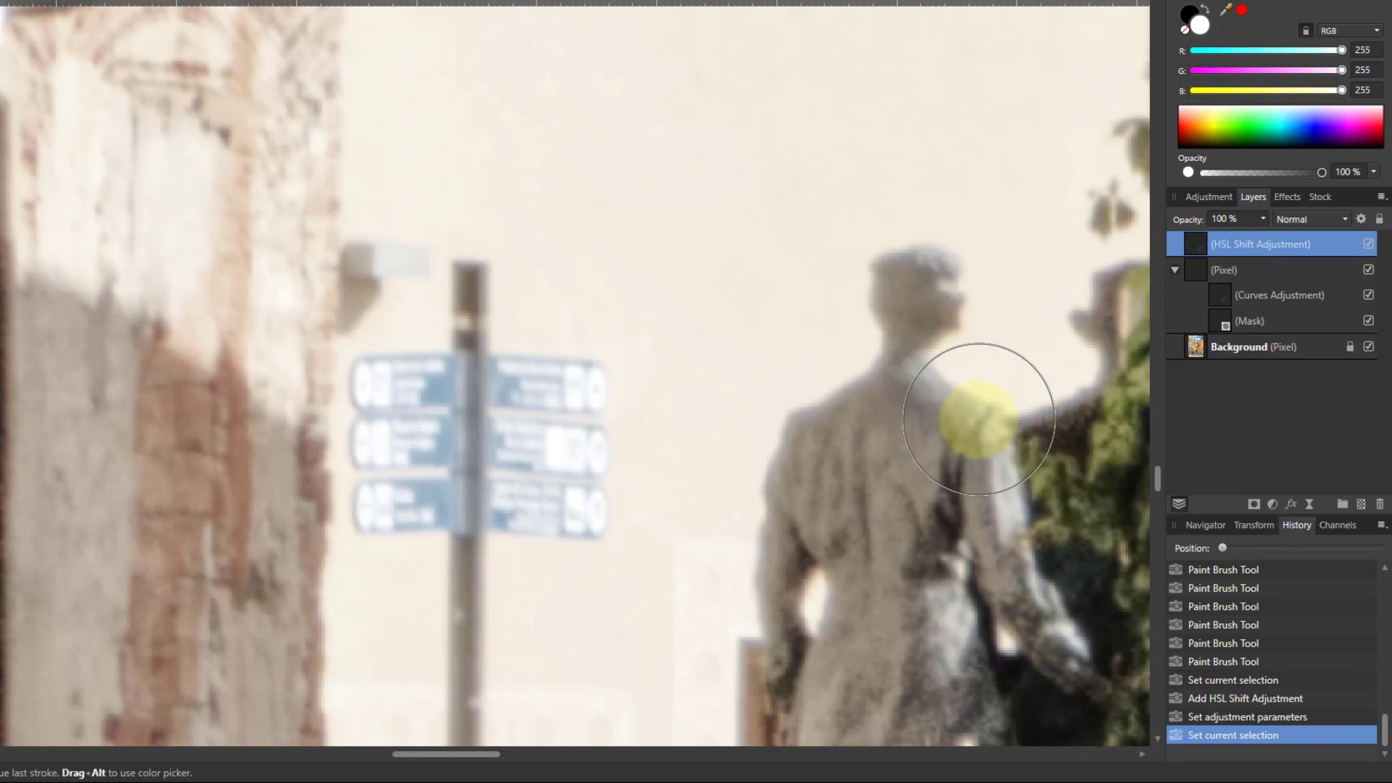
{"action": "key", "text": "ctrl+i"}
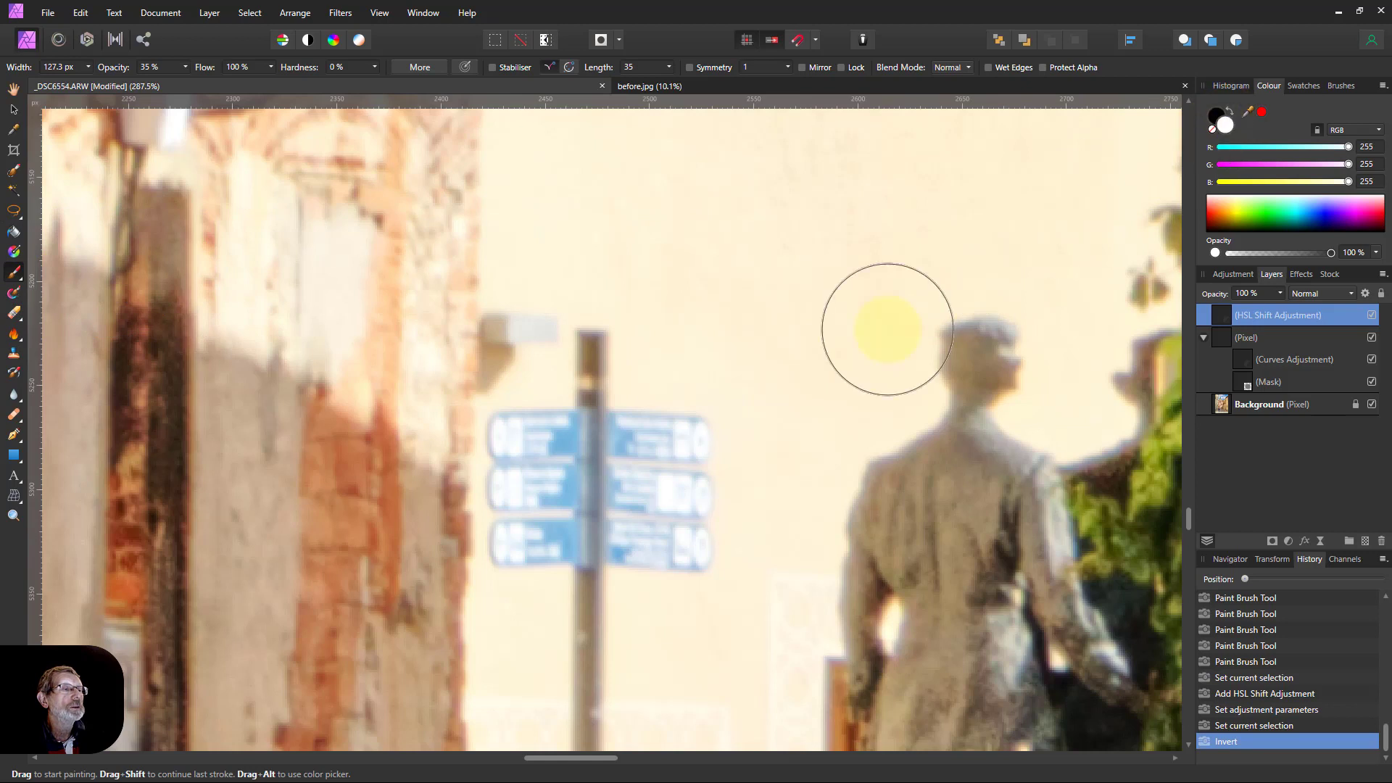
Shrink the brush to about 40 px and paint the HSL effect onto the upper-left panel of the blue street sign
{"action": "key", "text": "bracketleft"}
{"action": "key", "text": "bracketleft"}
{"action": "key", "text": "bracketleft"}
{"action": "key", "text": "bracketleft"}
{"action": "key", "text": "bracketleft"}
{"action": "key", "text": "bracketleft"}
{"action": "key", "text": "bracketleft"}
{"action": "key", "text": "bracketleft"}
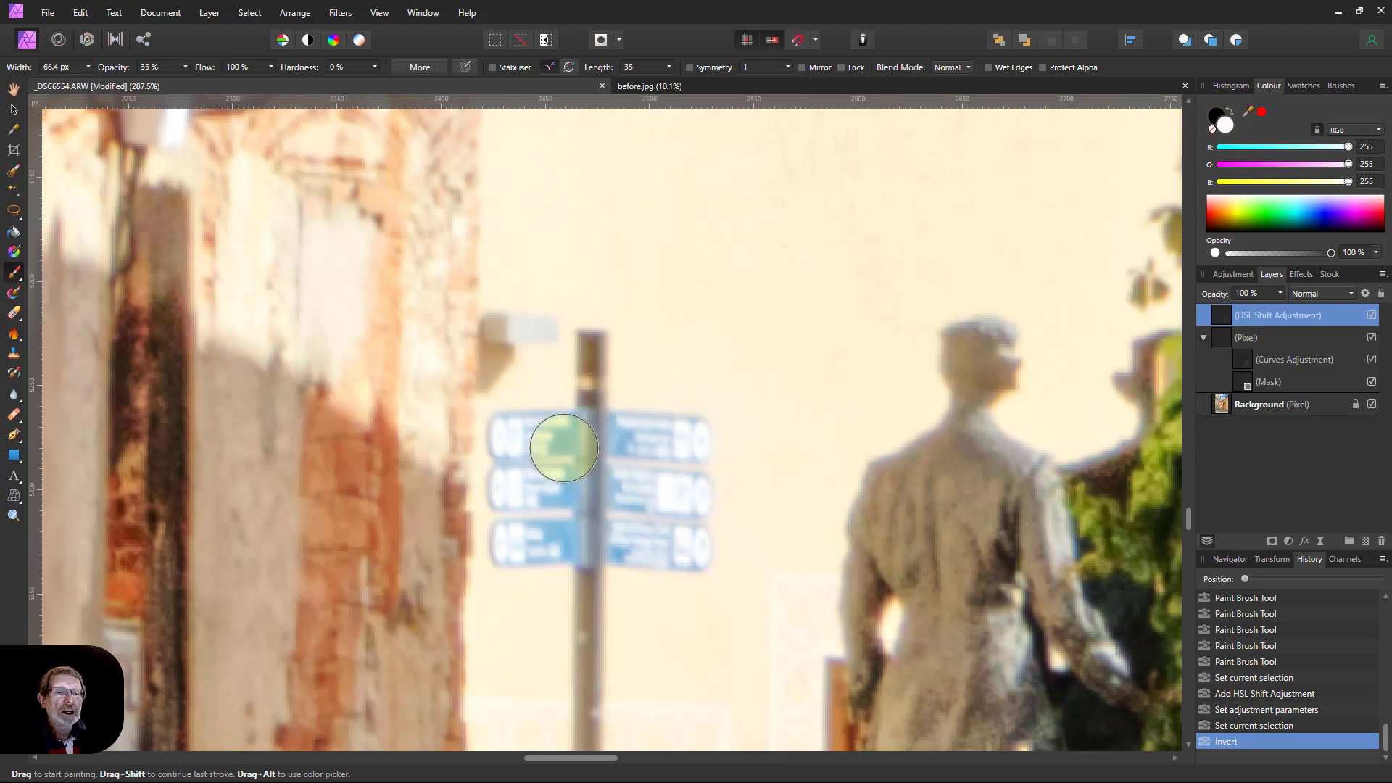
{"action": "mouse_move", "coordinate": [561, 433]}
{"action": "left_mouse_down"}
{"action": "mouse_move", "coordinate": [533, 425]}
{"action": "mouse_move", "coordinate": [496, 442]}
{"action": "mouse_move", "coordinate": [558, 432]}
{"action": "mouse_move", "coordinate": [555, 459]}
{"action": "mouse_move", "coordinate": [531, 434]}
{"action": "left_mouse_up"}
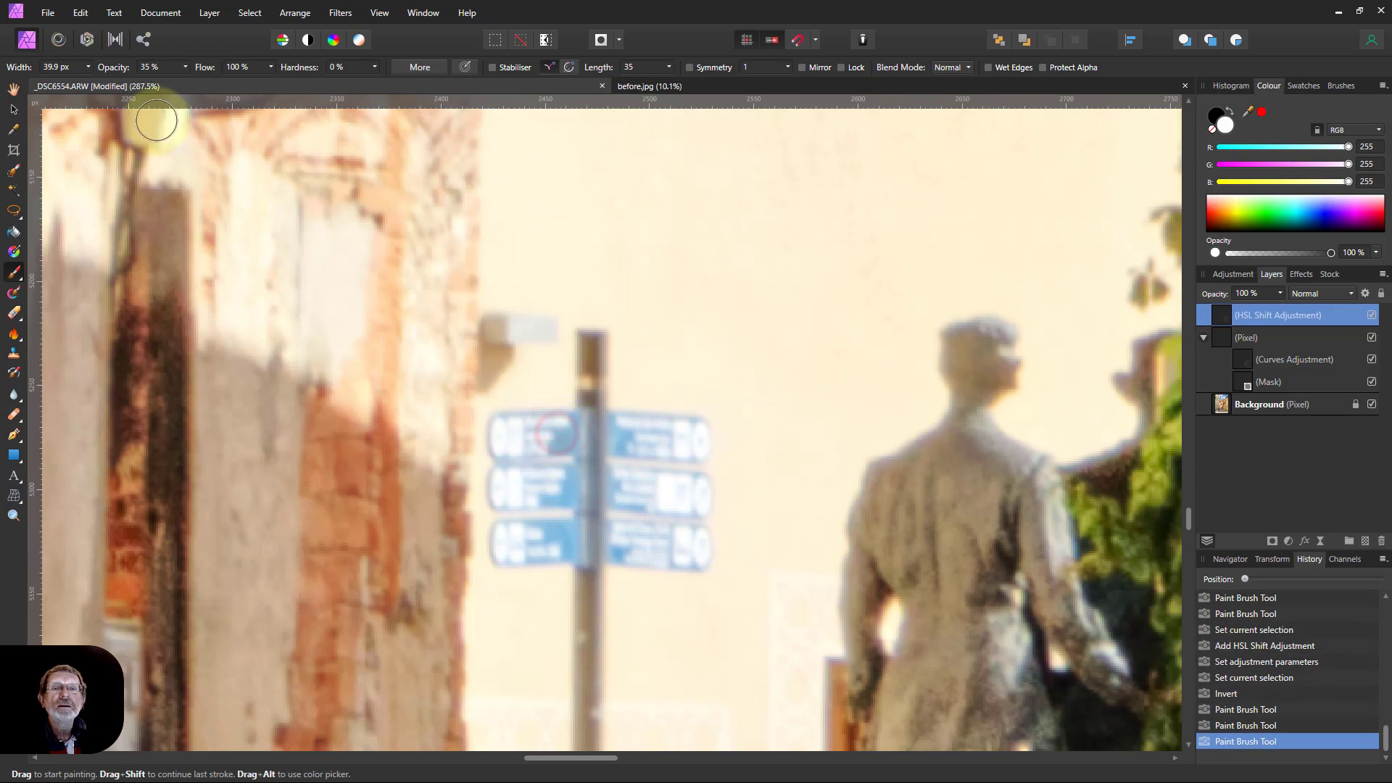
Raise the brush opacity to 72% and paint the HSL effect over the remaining panels of the blue street sign
{"action": "left_click", "coordinate": [185, 67]}
{"action": "mouse_move", "coordinate": [187, 83]}
{"action": "left_mouse_down"}
{"action": "mouse_move", "coordinate": [245, 86]}
{"action": "mouse_move", "coordinate": [223, 83]}
{"action": "left_mouse_up"}
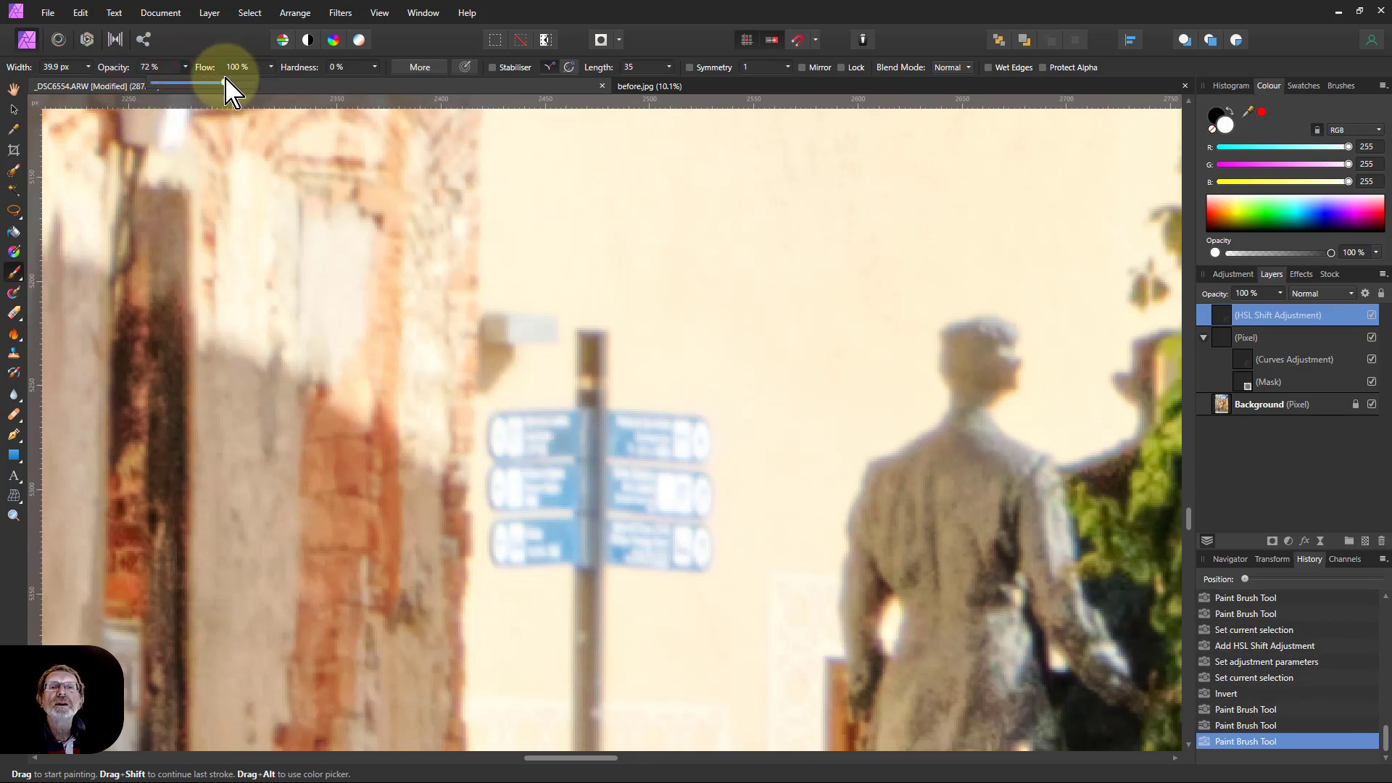
{"action": "mouse_move", "coordinate": [559, 450]}
{"action": "left_mouse_down"}
{"action": "mouse_move", "coordinate": [496, 441]}
{"action": "mouse_move", "coordinate": [558, 435]}
{"action": "mouse_move", "coordinate": [554, 485]}
{"action": "mouse_move", "coordinate": [531, 491]}
{"action": "mouse_move", "coordinate": [583, 491]}
{"action": "mouse_move", "coordinate": [562, 492]}
{"action": "mouse_move", "coordinate": [573, 479]}
{"action": "mouse_move", "coordinate": [497, 487]}
{"action": "mouse_move", "coordinate": [565, 494]}
{"action": "mouse_move", "coordinate": [522, 492]}
{"action": "mouse_move", "coordinate": [560, 467]}
{"action": "mouse_move", "coordinate": [552, 441]}
{"action": "mouse_move", "coordinate": [540, 545]}
{"action": "mouse_move", "coordinate": [563, 537]}
{"action": "mouse_move", "coordinate": [535, 540]}
{"action": "mouse_move", "coordinate": [565, 537]}
{"action": "mouse_move", "coordinate": [500, 535]}
{"action": "mouse_move", "coordinate": [689, 549]}
{"action": "mouse_move", "coordinate": [674, 494]}
{"action": "mouse_move", "coordinate": [620, 475]}
{"action": "mouse_move", "coordinate": [615, 485]}
{"action": "mouse_move", "coordinate": [662, 507]}
{"action": "mouse_move", "coordinate": [686, 501]}
{"action": "mouse_move", "coordinate": [630, 433]}
{"action": "mouse_move", "coordinate": [661, 436]}
{"action": "mouse_move", "coordinate": [615, 437]}
{"action": "mouse_move", "coordinate": [704, 431]}
{"action": "mouse_move", "coordinate": [613, 433]}
{"action": "mouse_move", "coordinate": [674, 437]}
{"action": "mouse_move", "coordinate": [700, 488]}
{"action": "mouse_move", "coordinate": [706, 548]}
{"action": "left_mouse_up"}
{"action": "key", "text": "ctrl+0"}
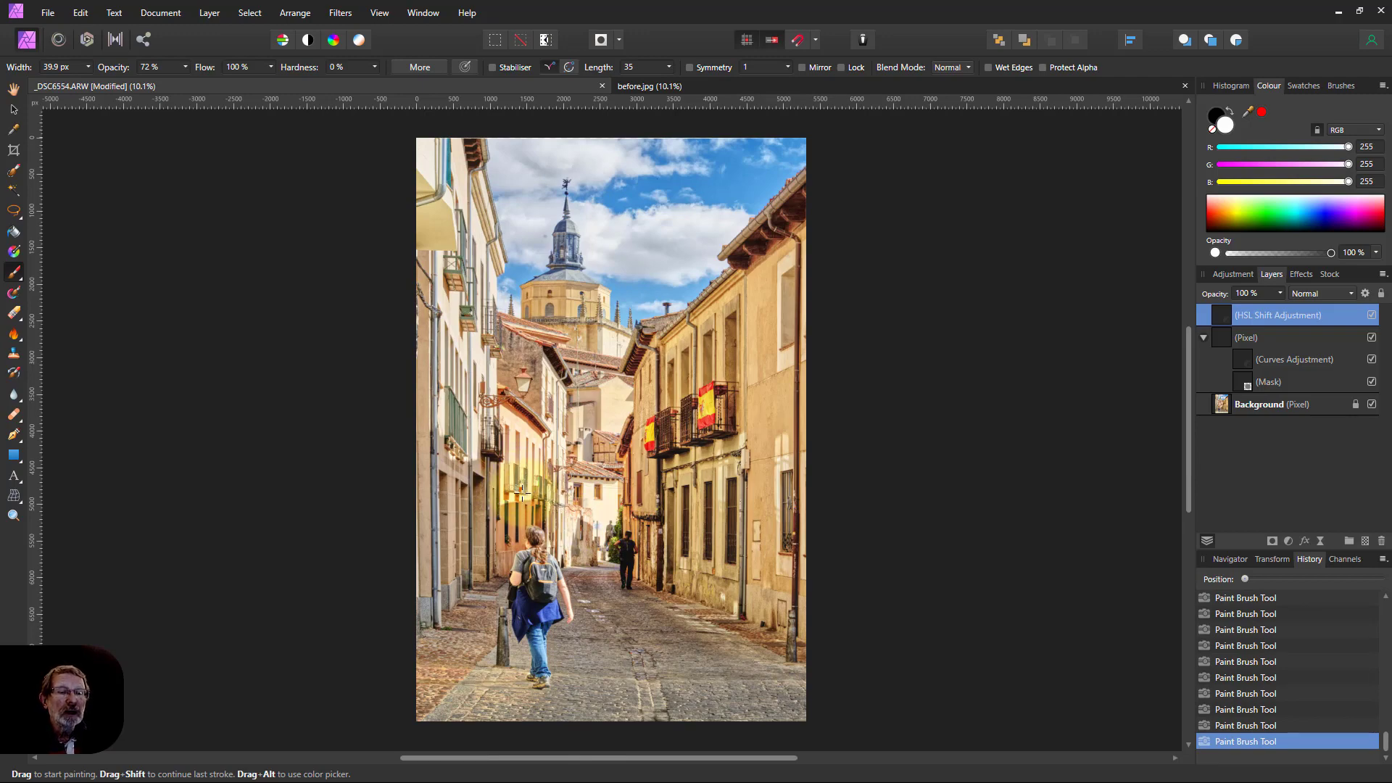
{"action": "scroll", "coordinate": [521, 492], "scroll_direction": "up", "scroll_amount": 10}
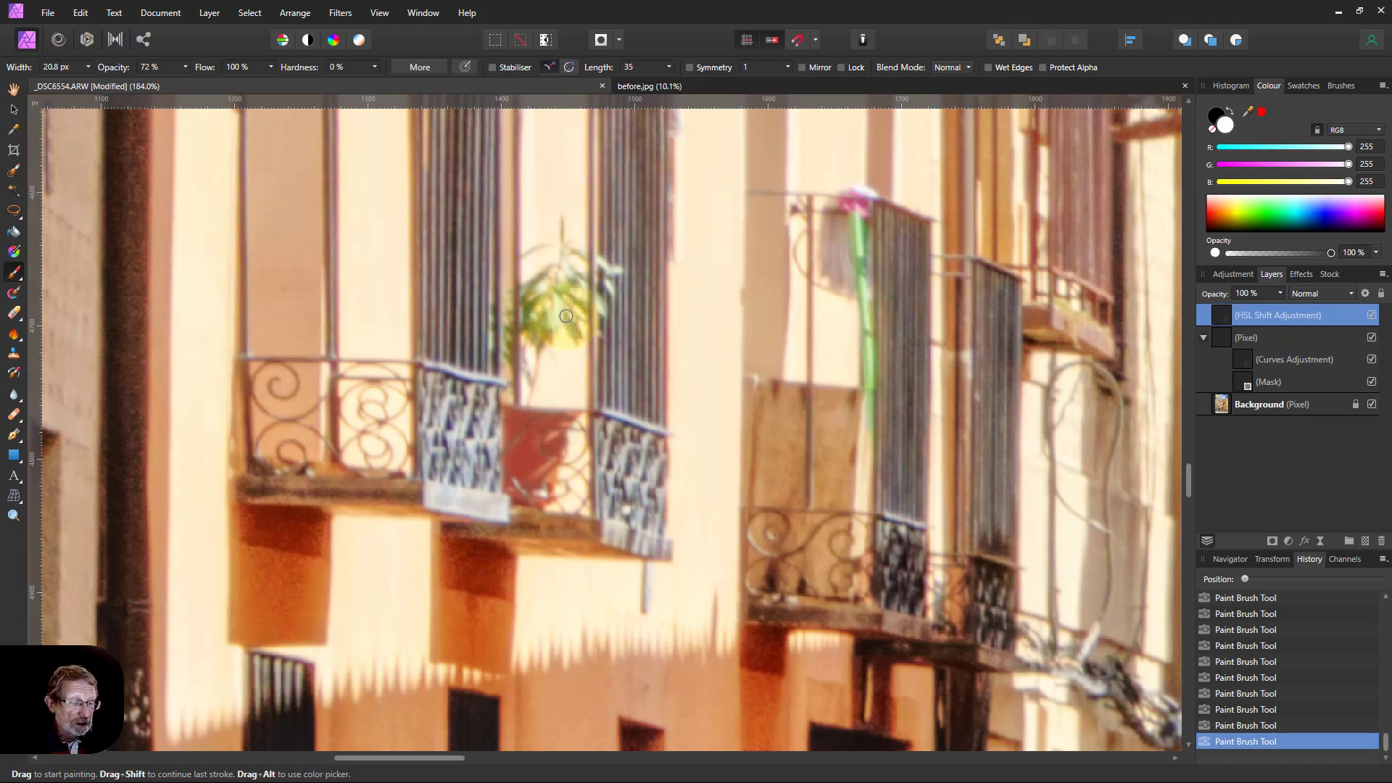
{"action": "key", "text": "ctrl+0"}
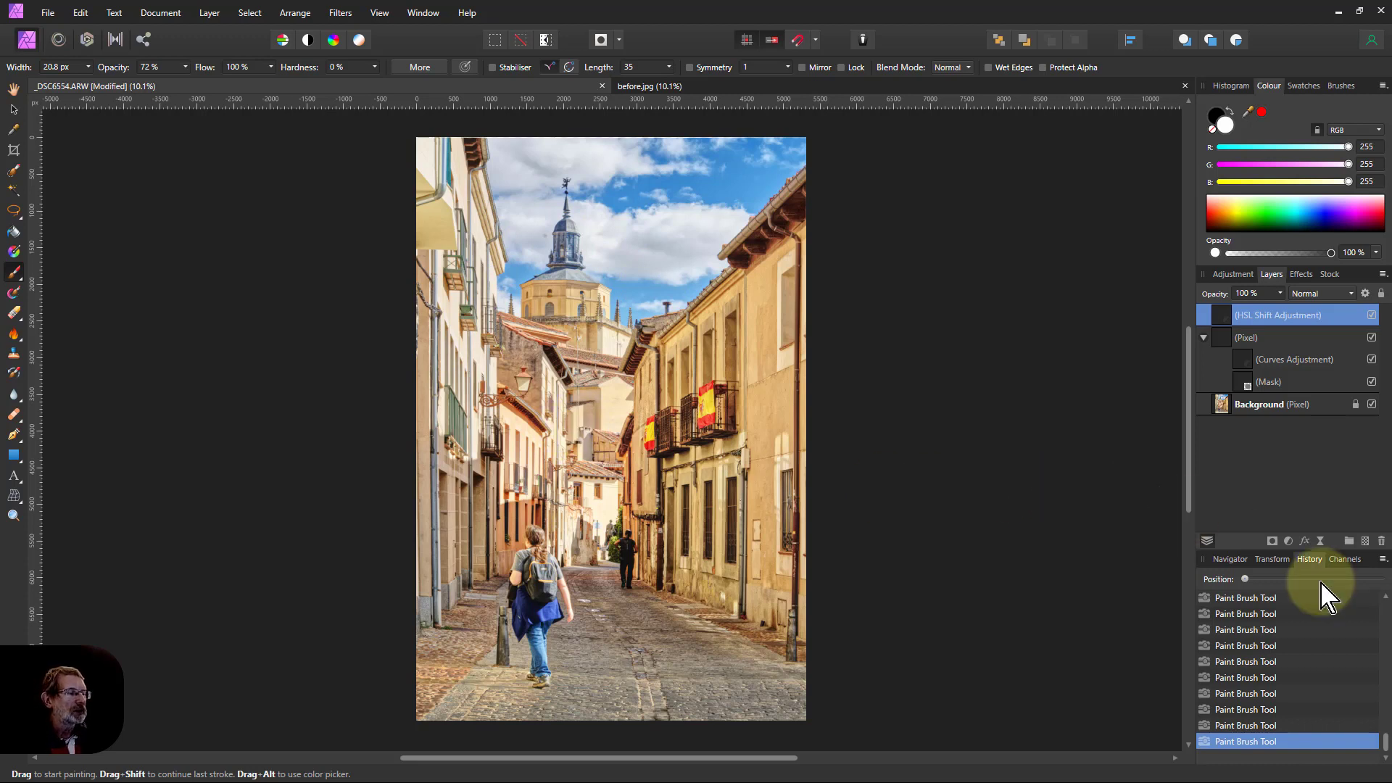
Add a second HSL adjustment above the first with Saturation Shift at -29%, and toggle its visibility to compare the effect
{"action": "left_click", "coordinate": [1288, 541]}
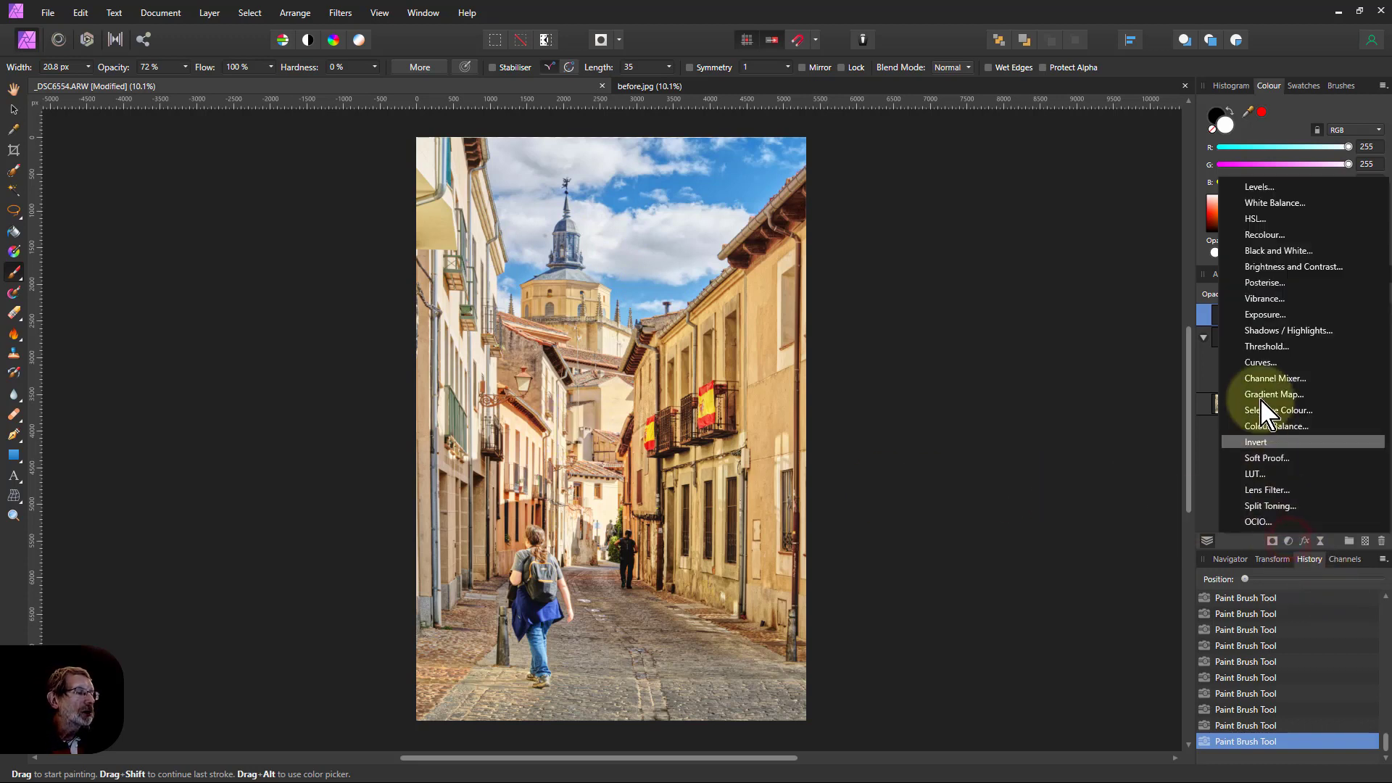
{"action": "left_click", "coordinate": [1256, 219]}
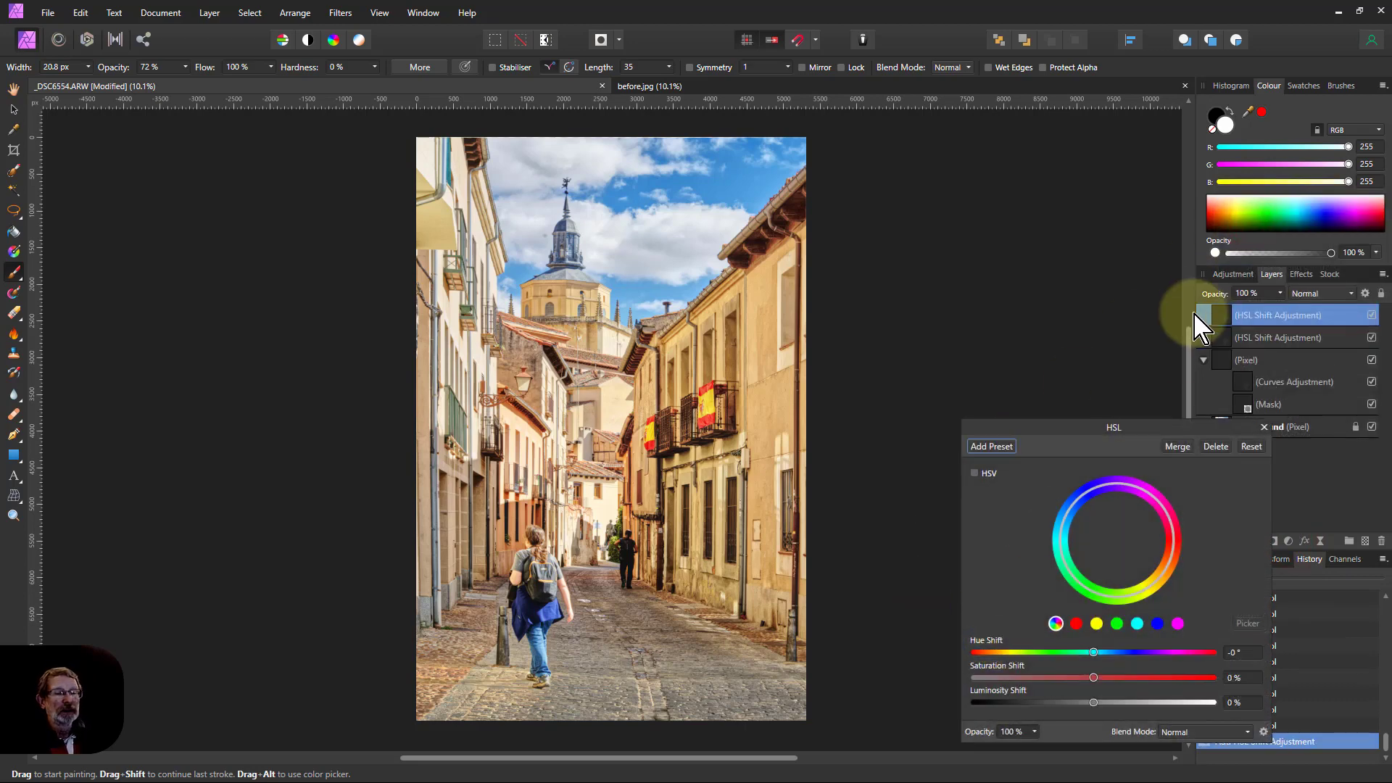
{"action": "left_click", "coordinate": [1078, 437]}
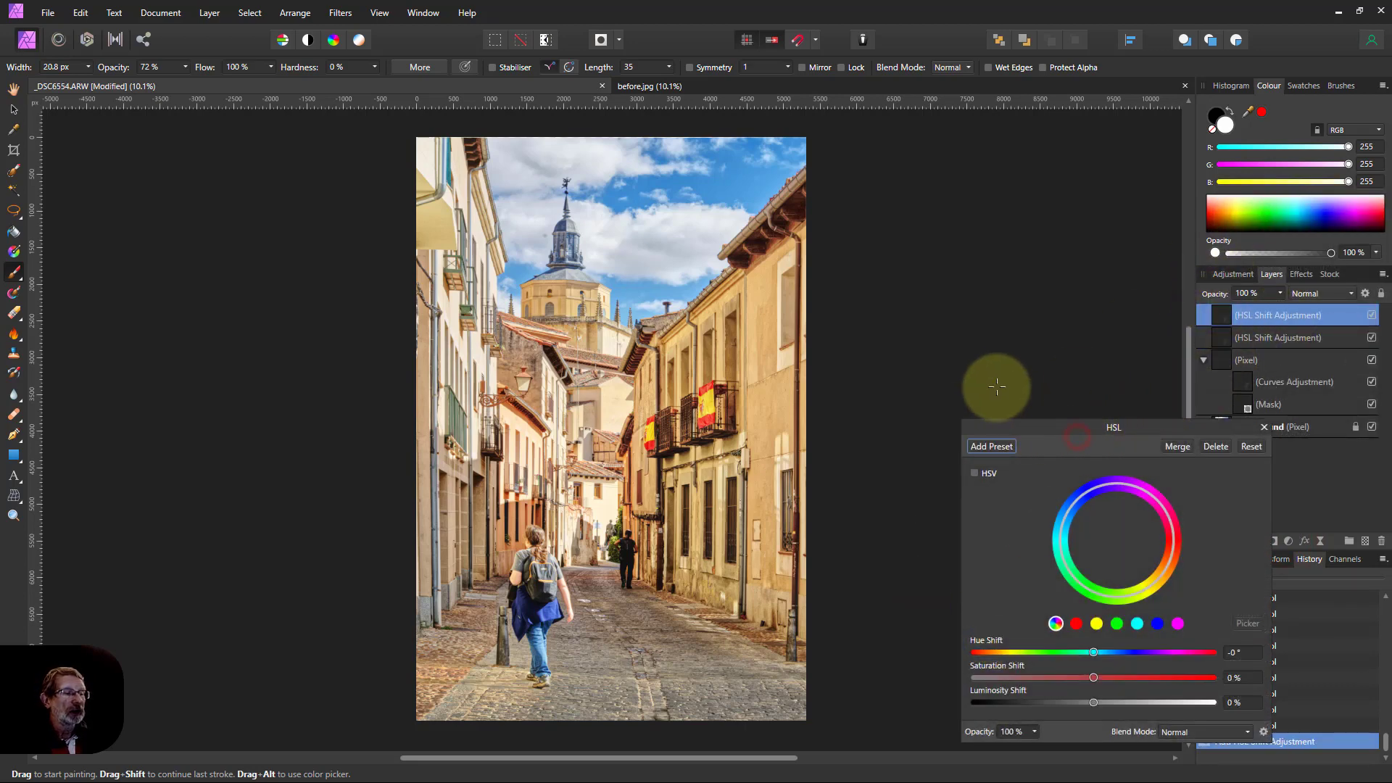
{"action": "left_click_drag", "start_coordinate": [1042, 443], "coordinate": [919, 336]}
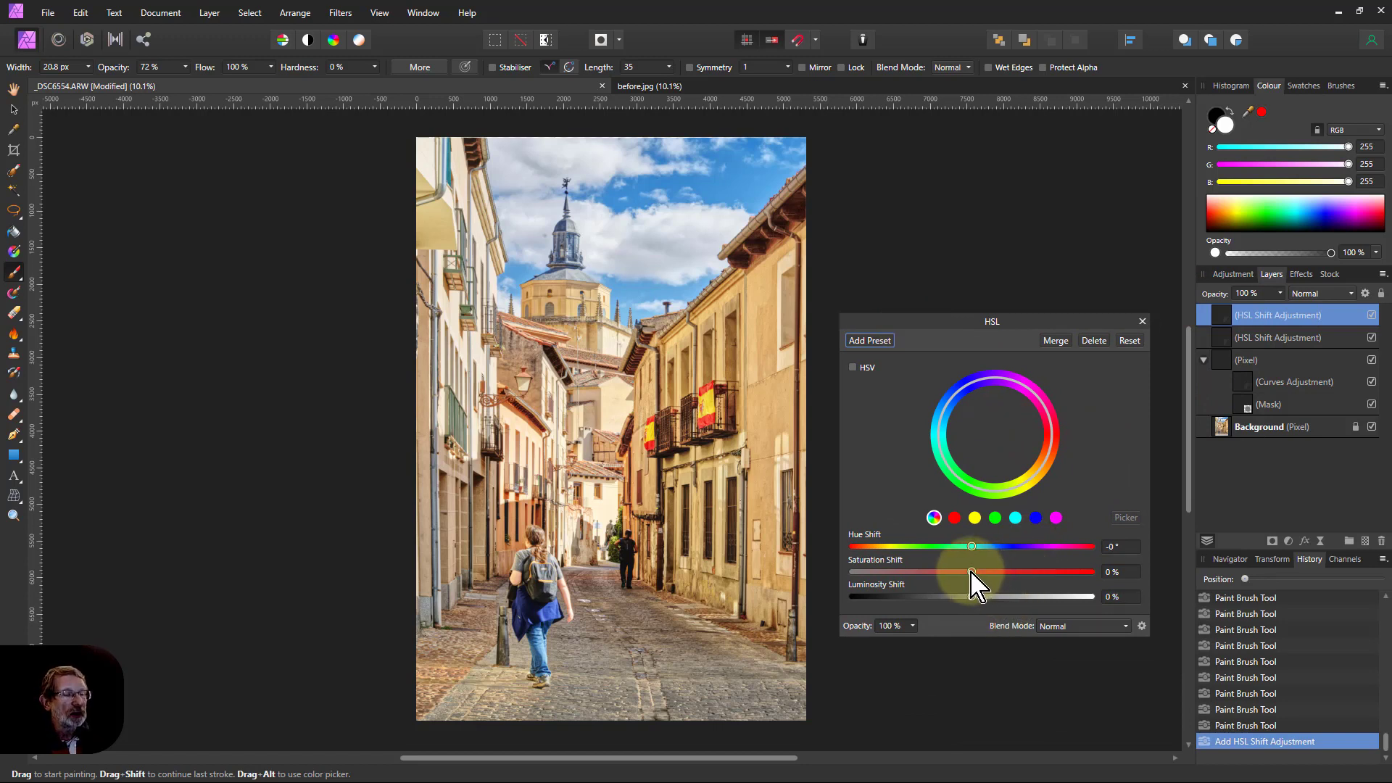
{"action": "left_click_drag", "start_coordinate": [973, 572], "coordinate": [946, 573]}
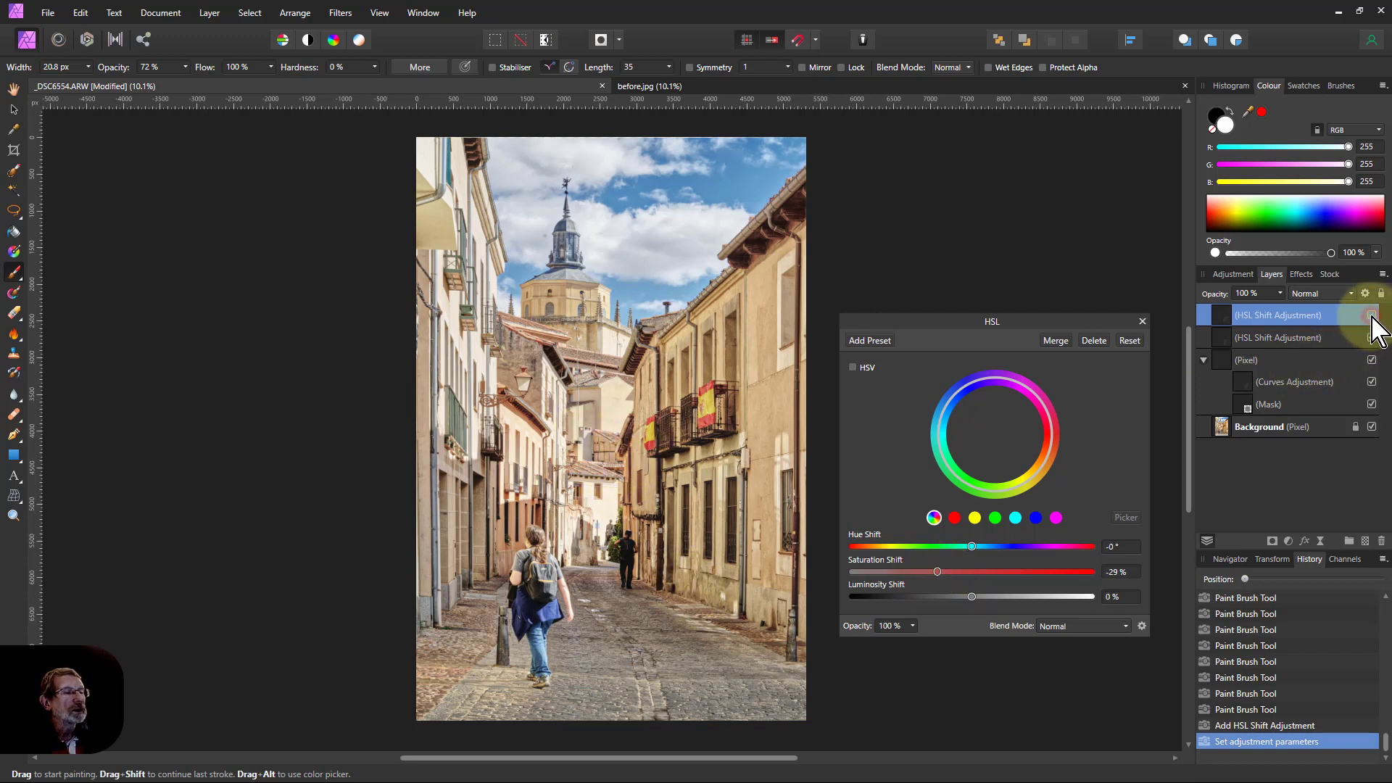
{"action": "left_click", "coordinate": [1372, 316]}
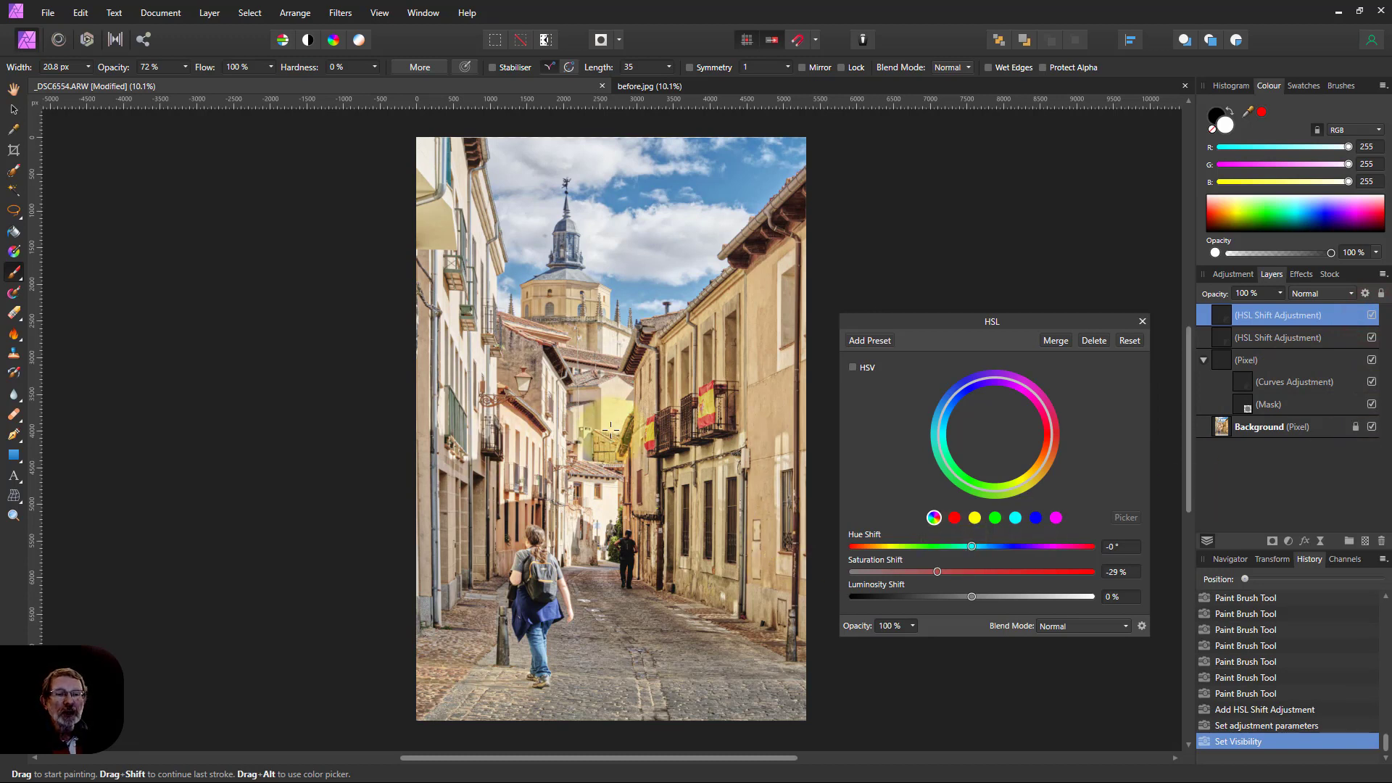
Set the new HSL adjustment's Luminosity Shift to -30% and its Saturation Shift to 30%
{"action": "left_click", "coordinate": [972, 597]}
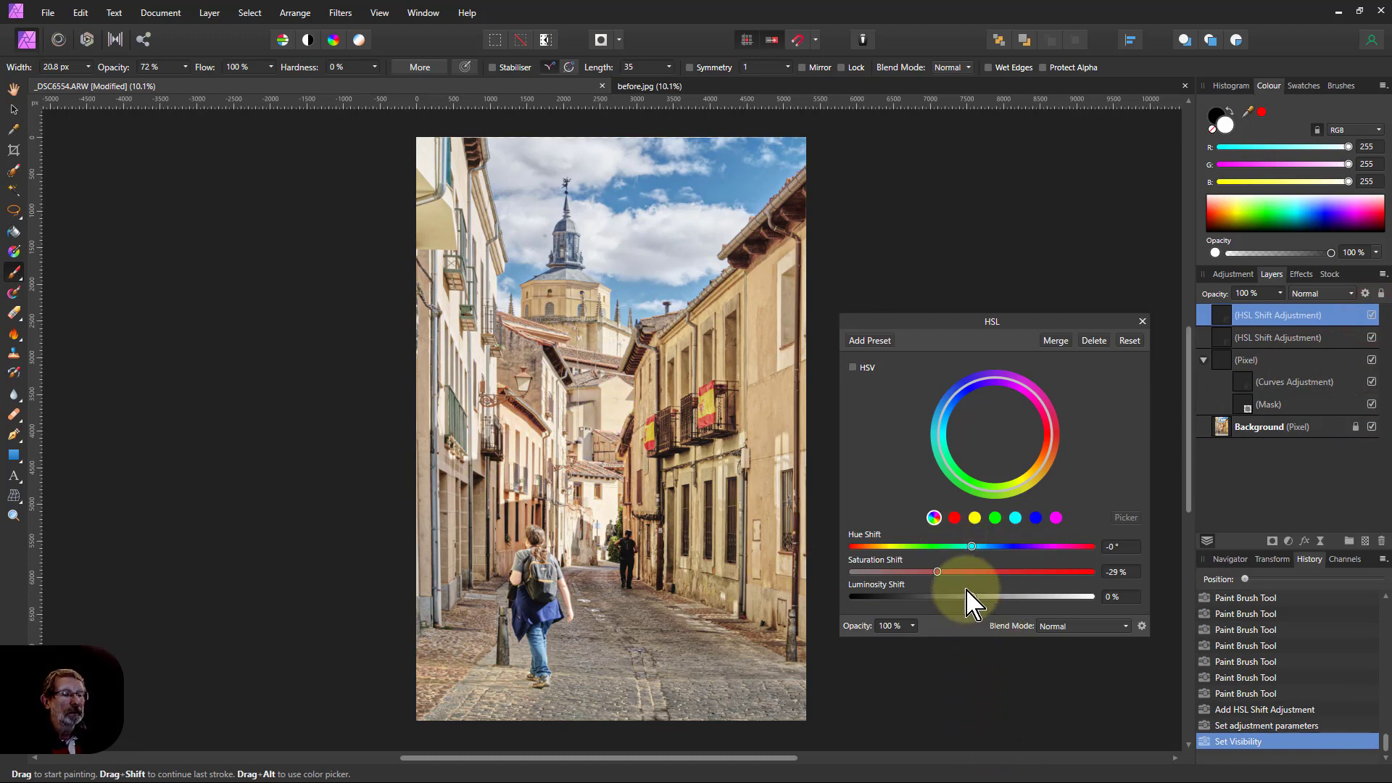
{"action": "left_click_drag", "start_coordinate": [972, 597], "coordinate": [941, 597]}
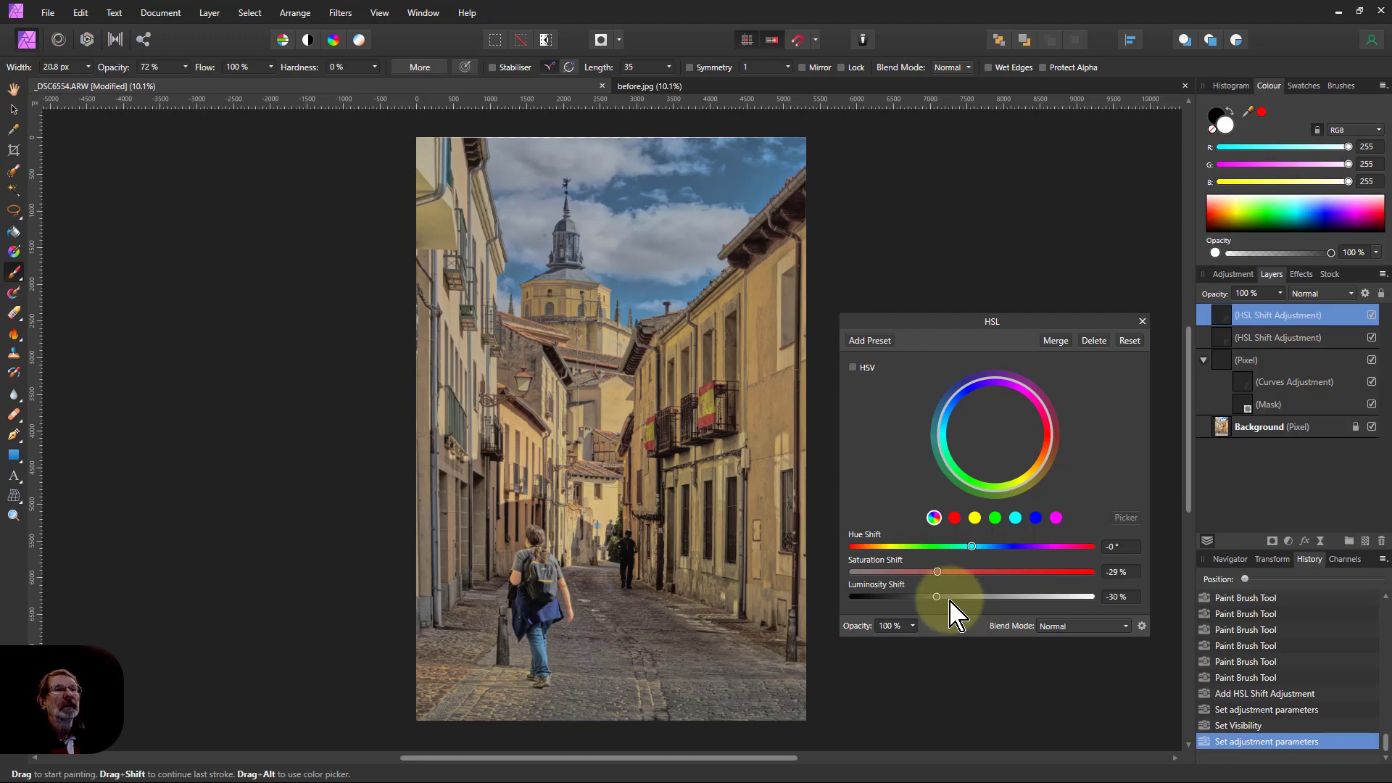
{"action": "left_click_drag", "start_coordinate": [940, 572], "coordinate": [1000, 579]}
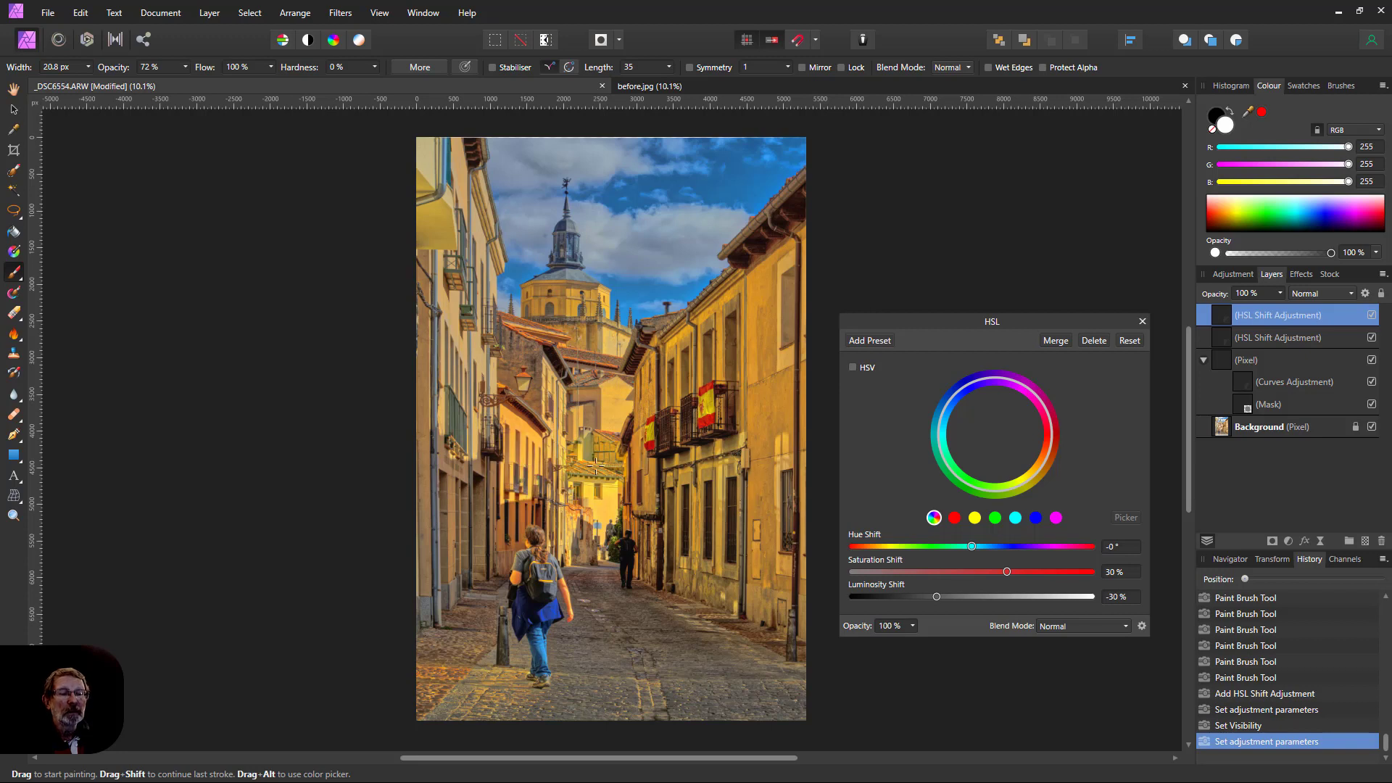
Brighten the whole photo with a Luminosity Shift of 29% in the new HSL adjustment and close its settings
{"action": "mouse_move", "coordinate": [689, 511]}
{"action": "left_mouse_down"}
{"action": "mouse_move", "coordinate": [728, 496]}
{"action": "mouse_move", "coordinate": [630, 399]}
{"action": "mouse_move", "coordinate": [758, 408]}
{"action": "mouse_move", "coordinate": [1012, 580]}
{"action": "left_mouse_up"}
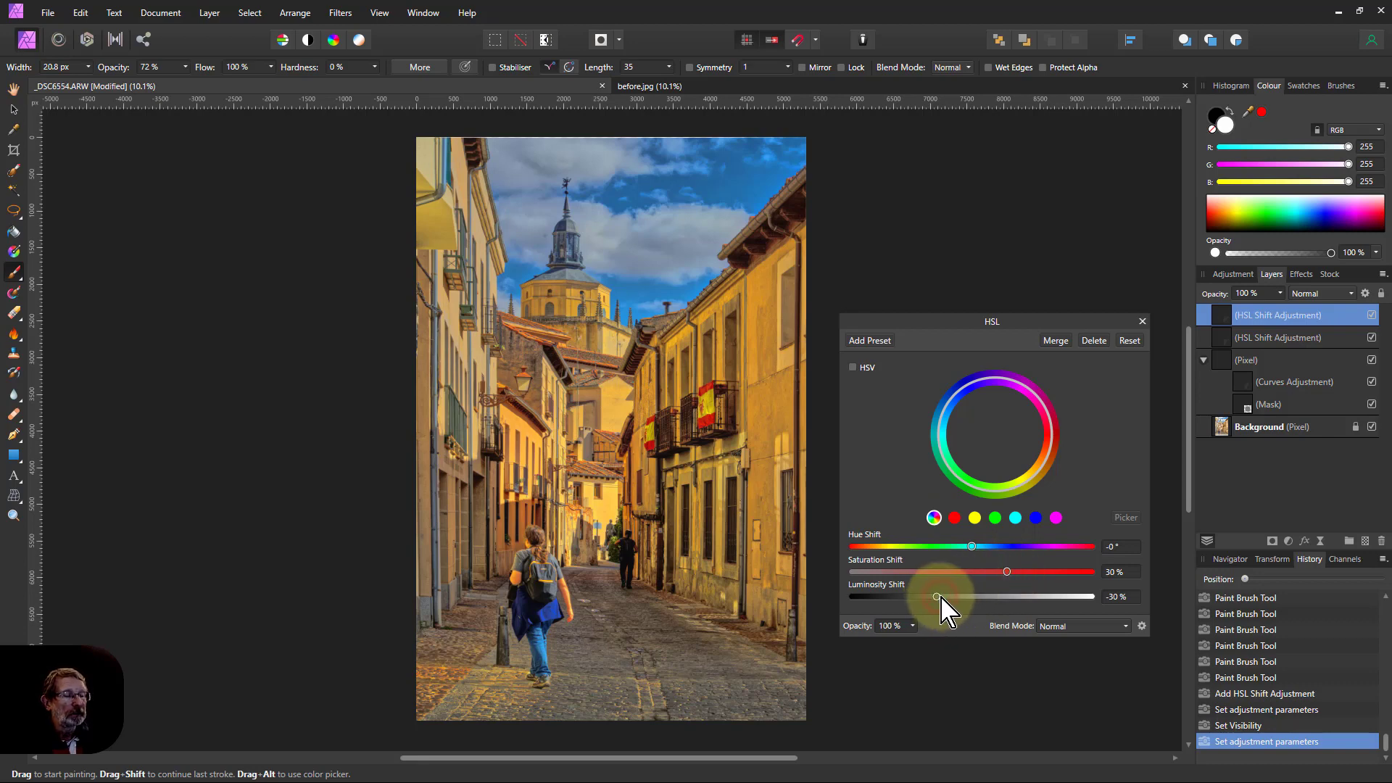
{"action": "left_click_drag", "start_coordinate": [937, 597], "coordinate": [1007, 598]}
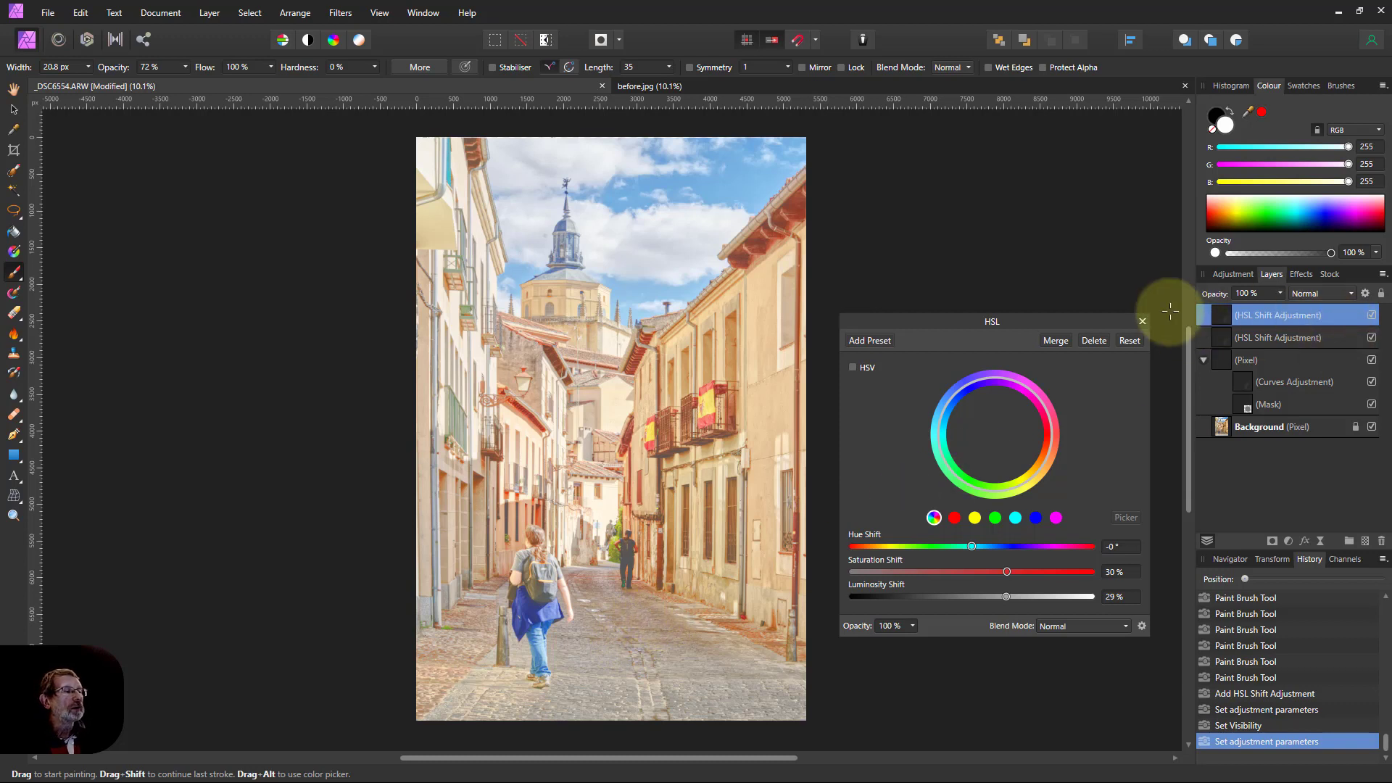
{"action": "left_click", "coordinate": [1143, 322]}
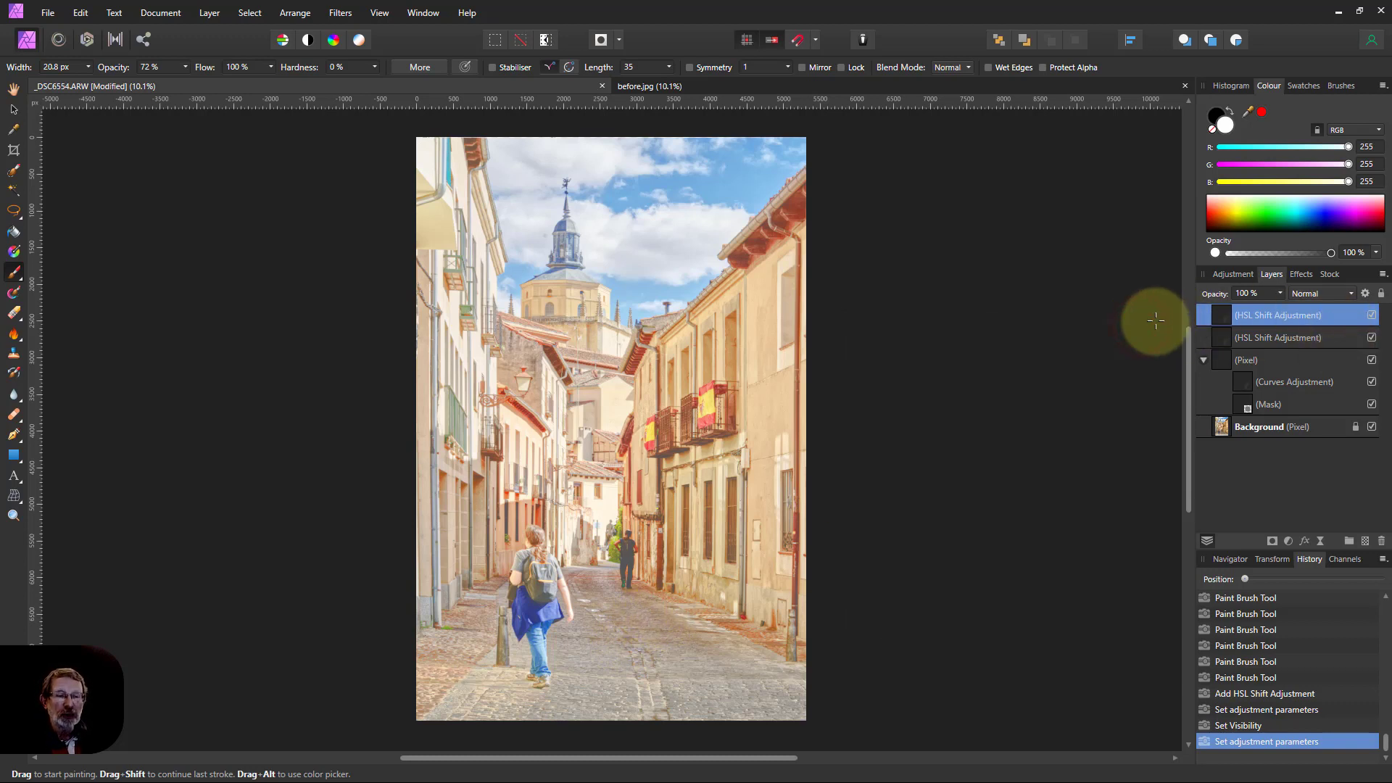